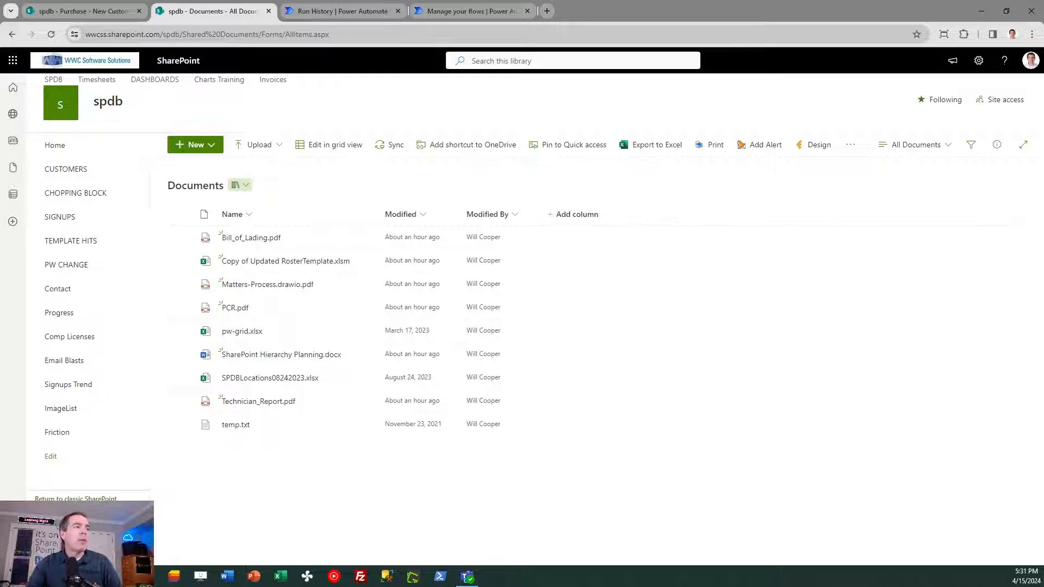
key("super+d")
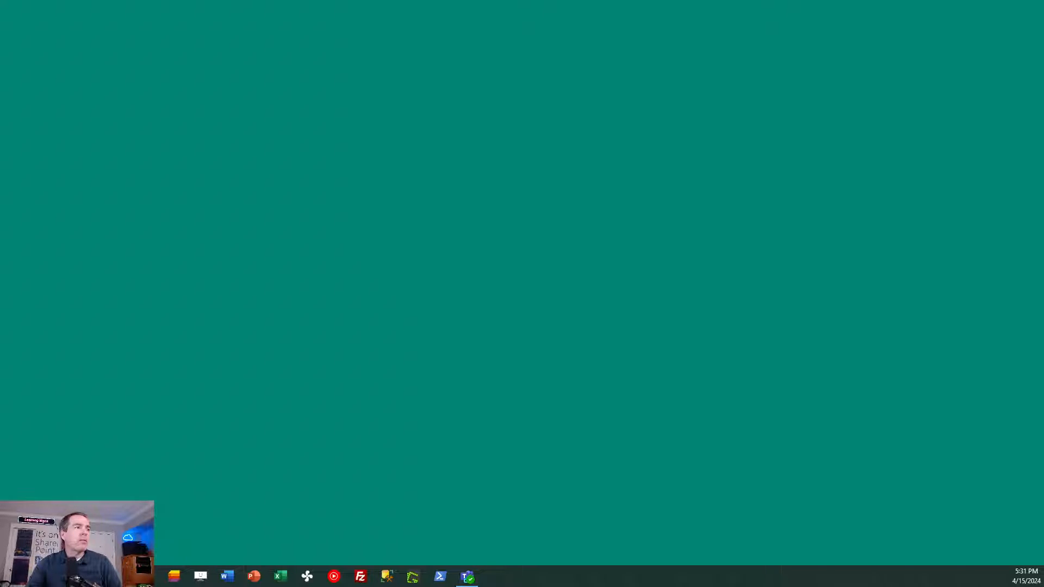
key("super+d")
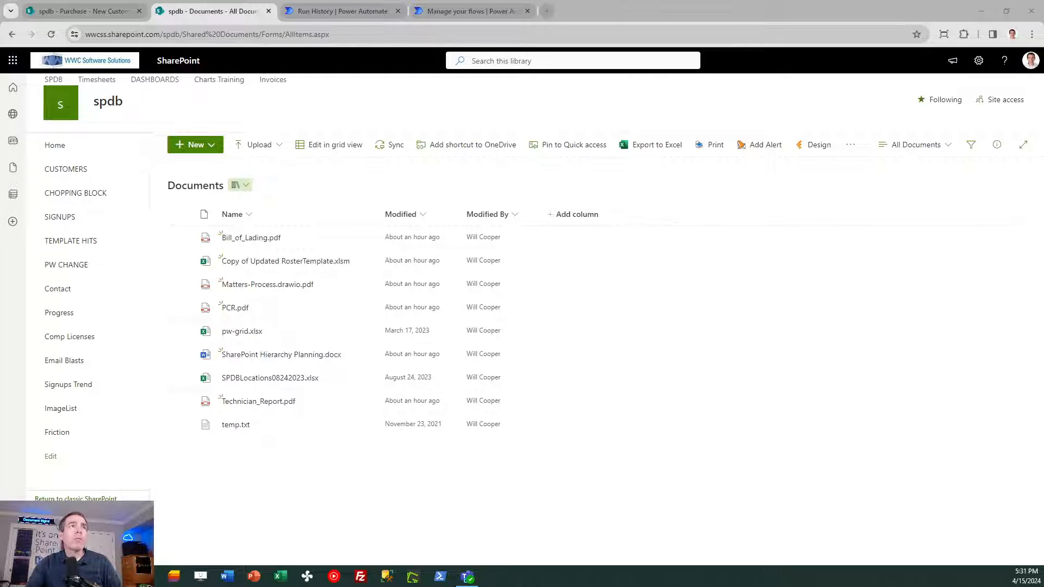
- Examine the weekly new documents and new customers report emails and the Weekly Customers Activity run in Power Automate
left_click_drag(0, 104, 507, 93)
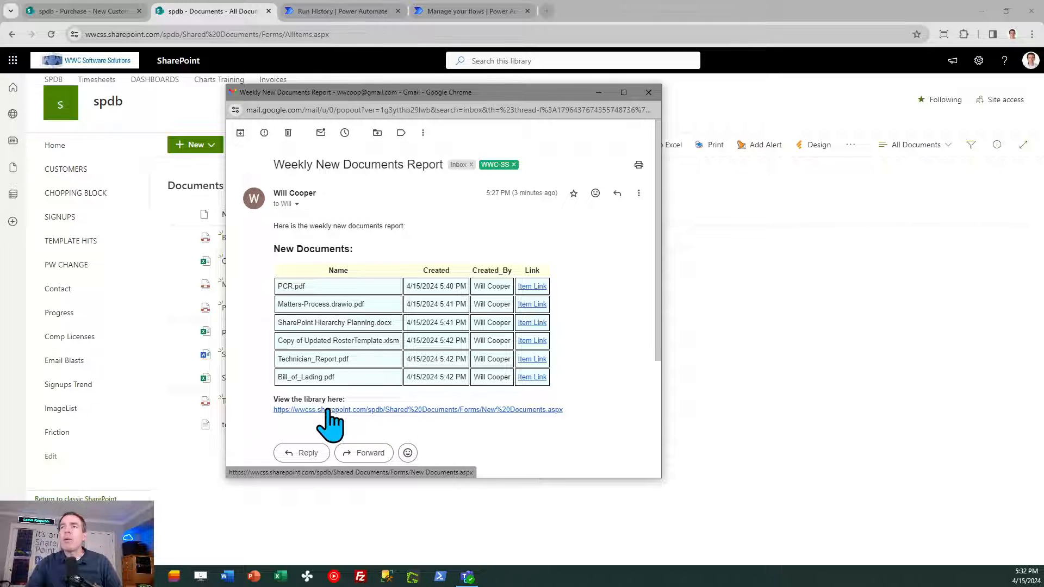
left_click(650, 93)
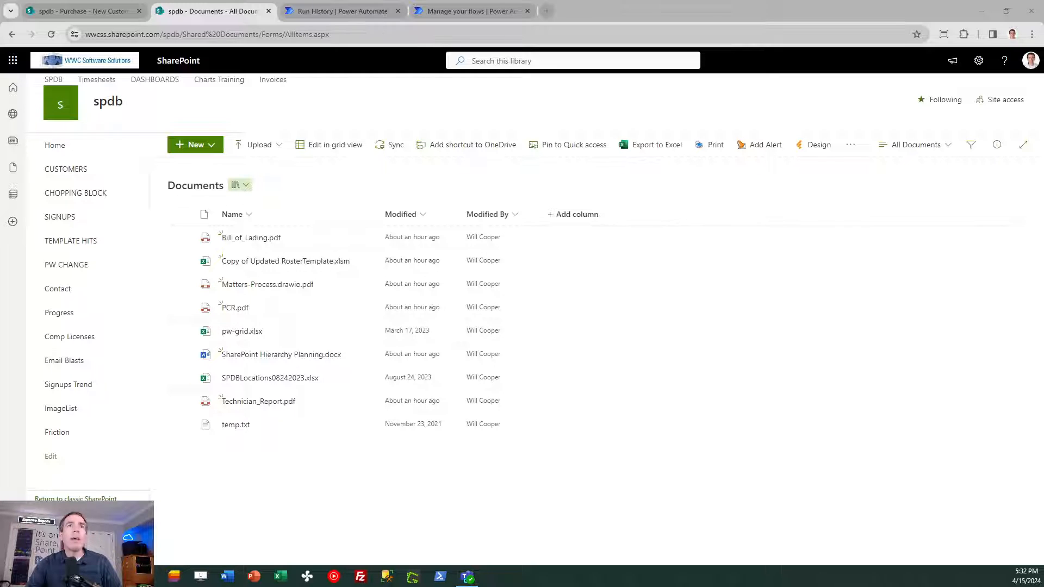
left_click_drag(0, 111, 455, 124)
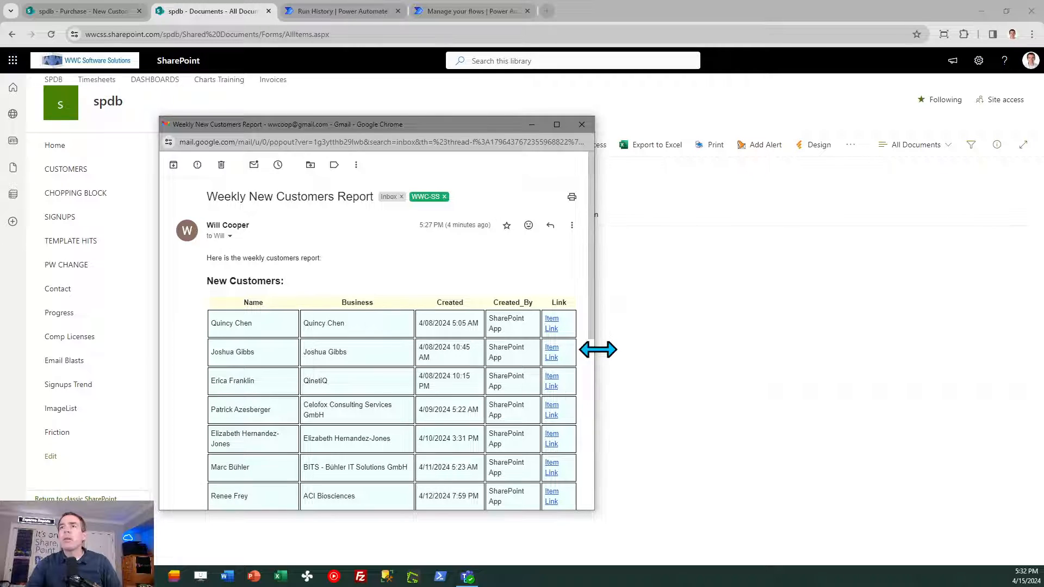
left_click_drag(596, 349, 756, 344)
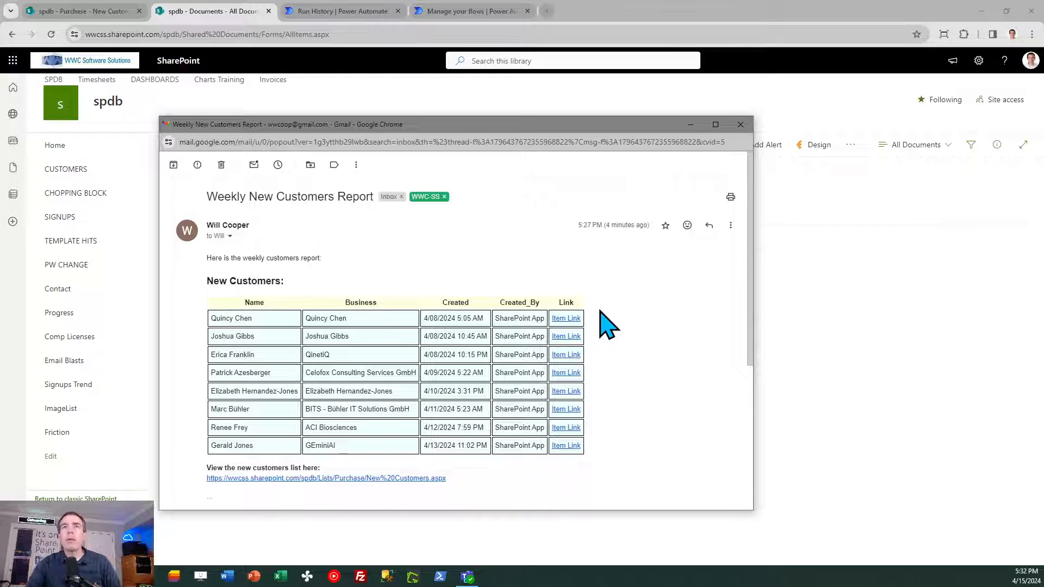
left_click_drag(584, 128, 0, 179)
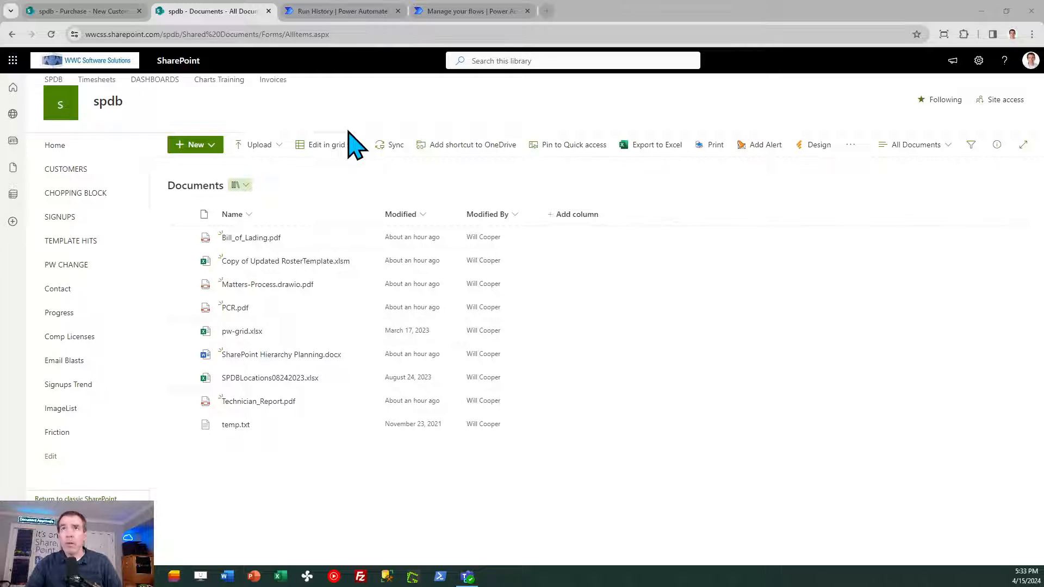
left_click(342, 12)
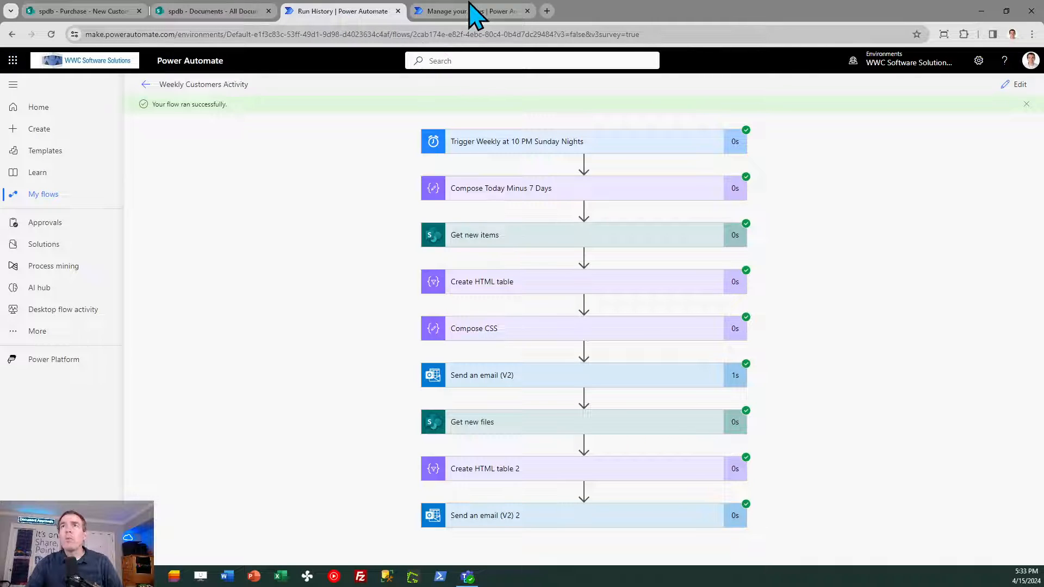
- Start a blank scheduled cloud flow without the initial schedule setup, dismiss Copilot and turn off the new designer
mouse_move(470, 8)
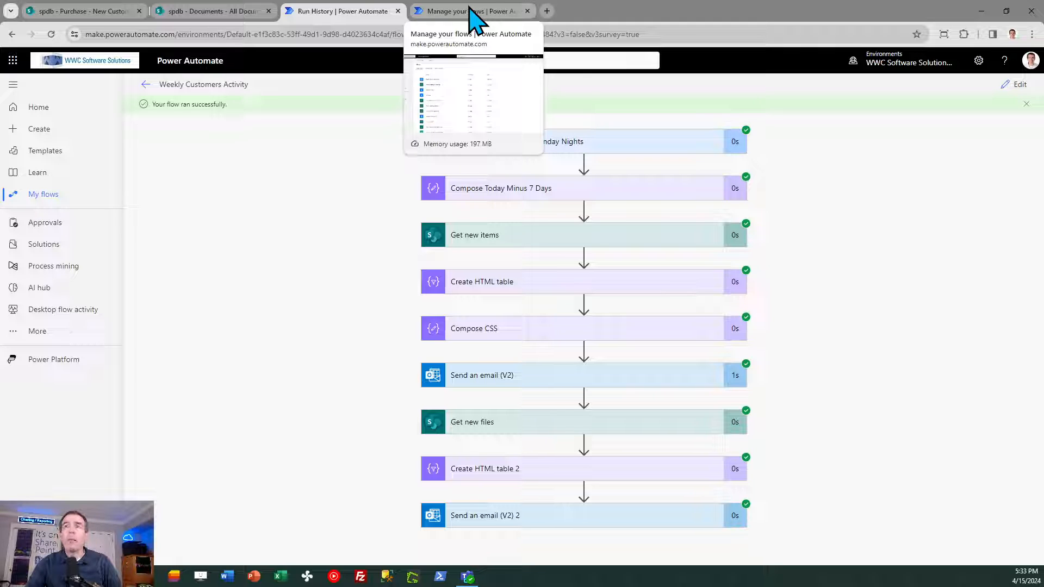
left_click(475, 21)
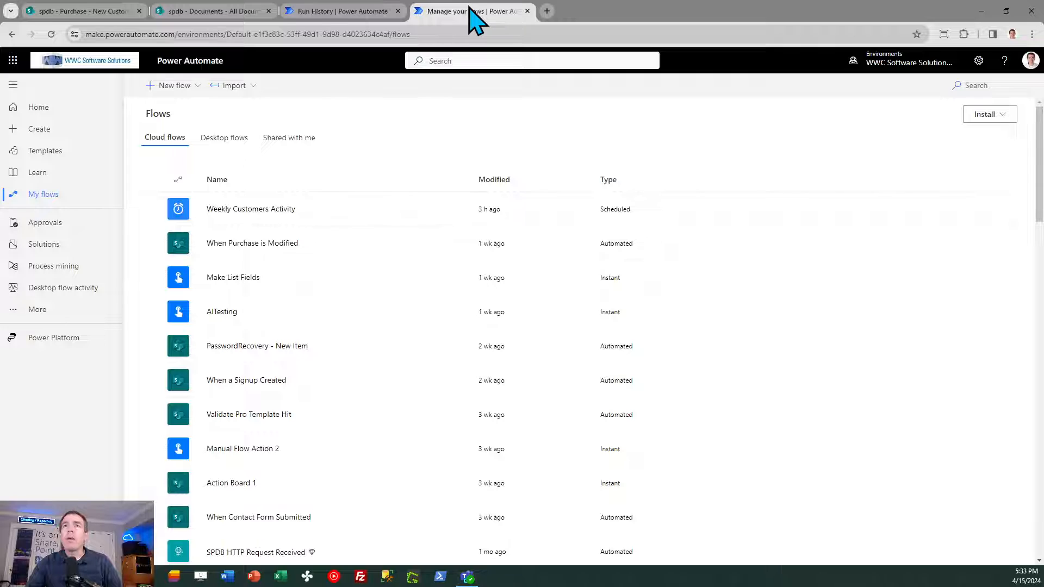
left_click(177, 85)
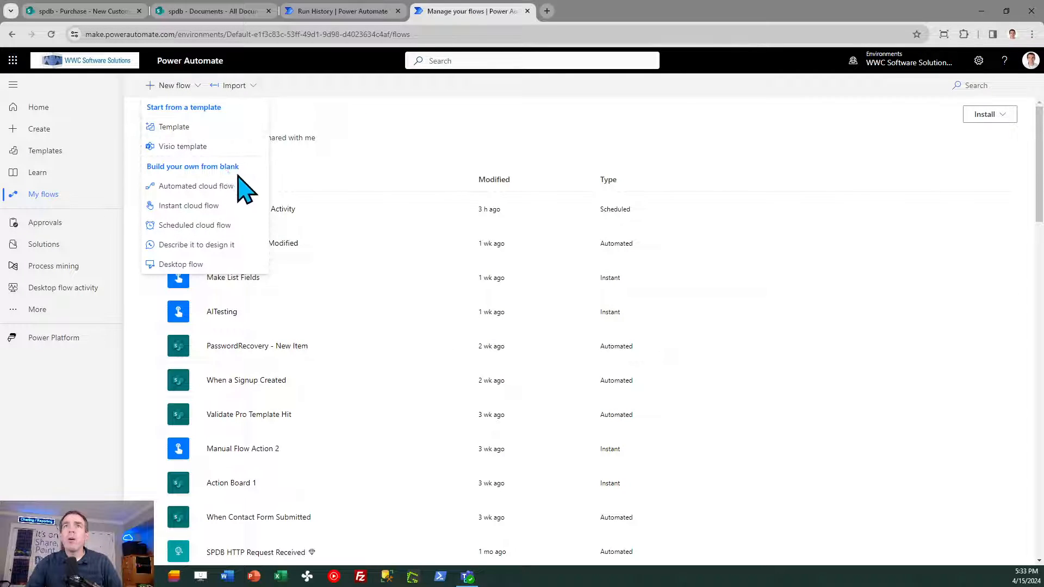
left_click(202, 225)
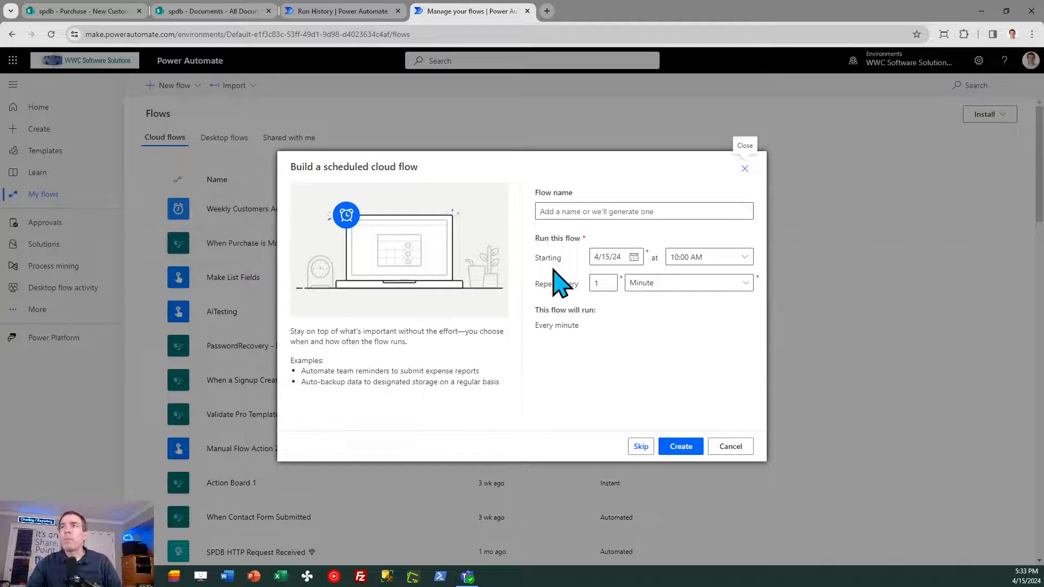
left_click(639, 444)
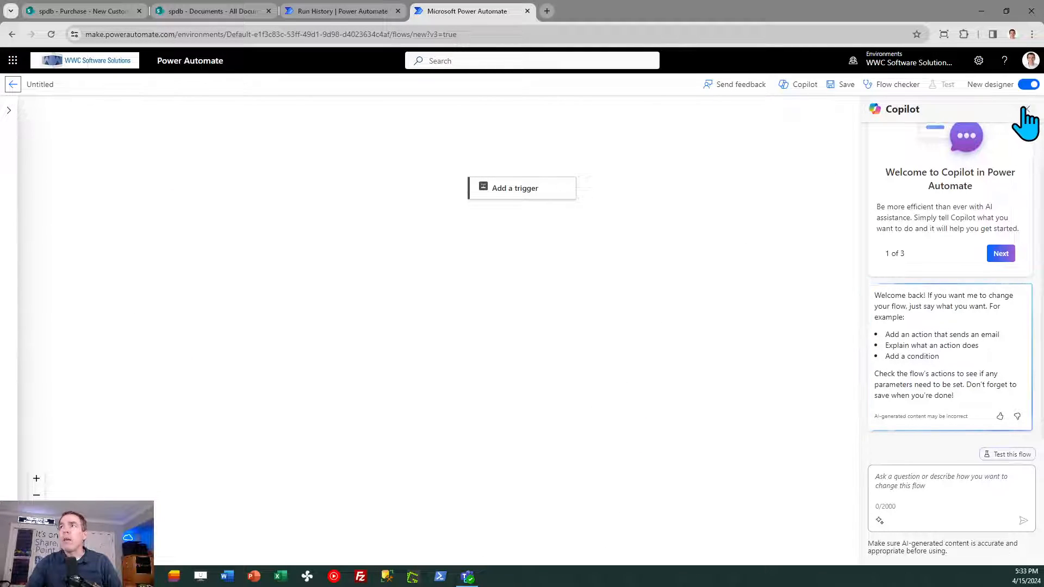
left_click(1028, 110)
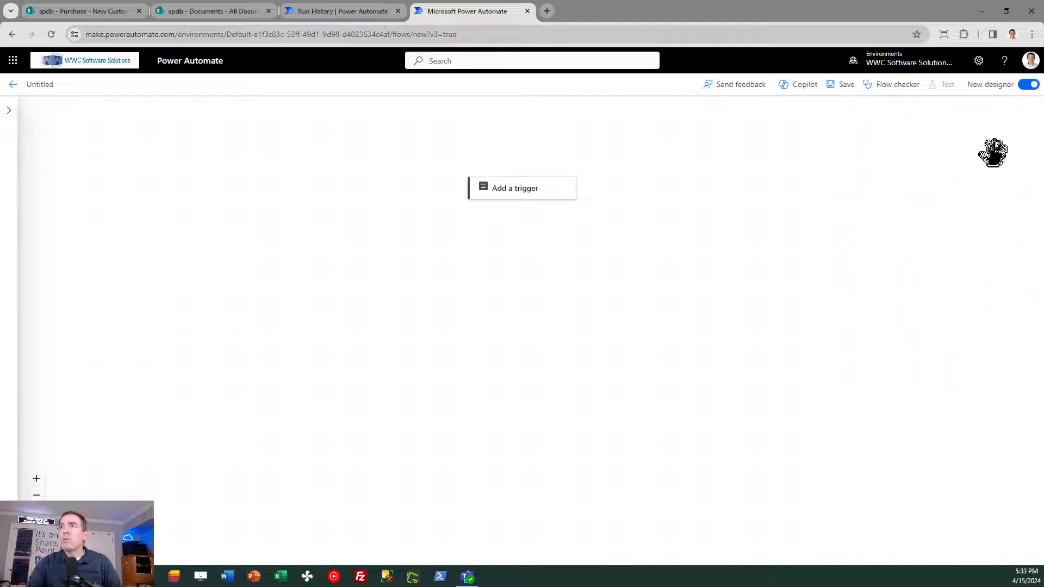
left_click(1028, 85)
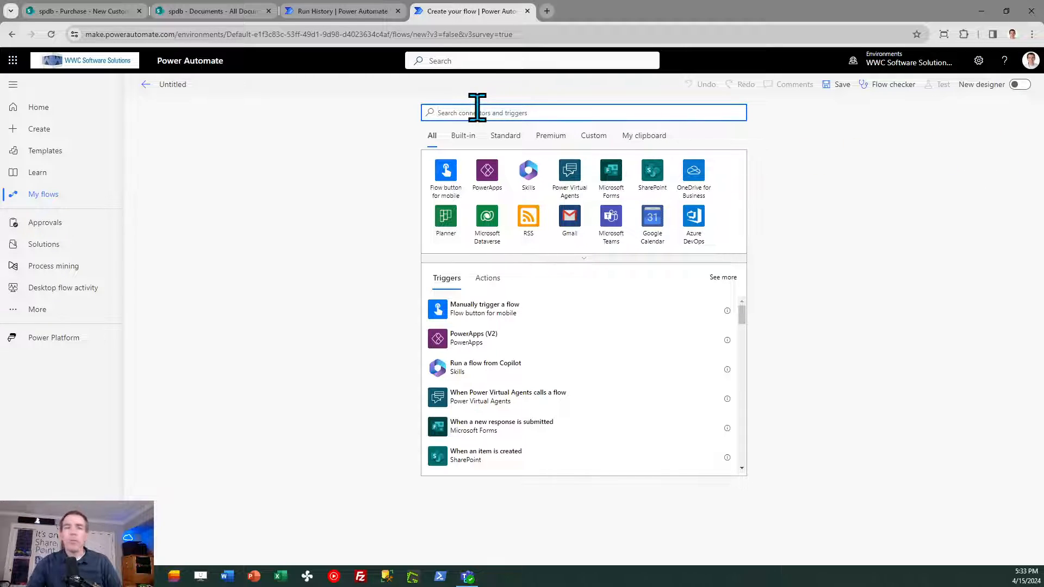
- Find the Schedule connector by searching for "scheduled" and add its Recurrence trigger to the flow
type("scheduled")
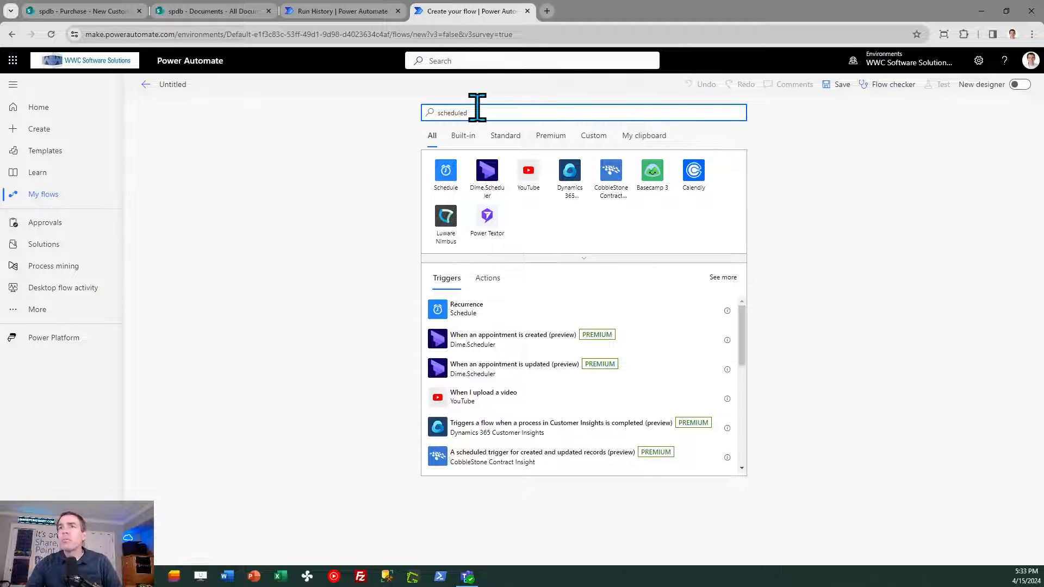
left_click(445, 175)
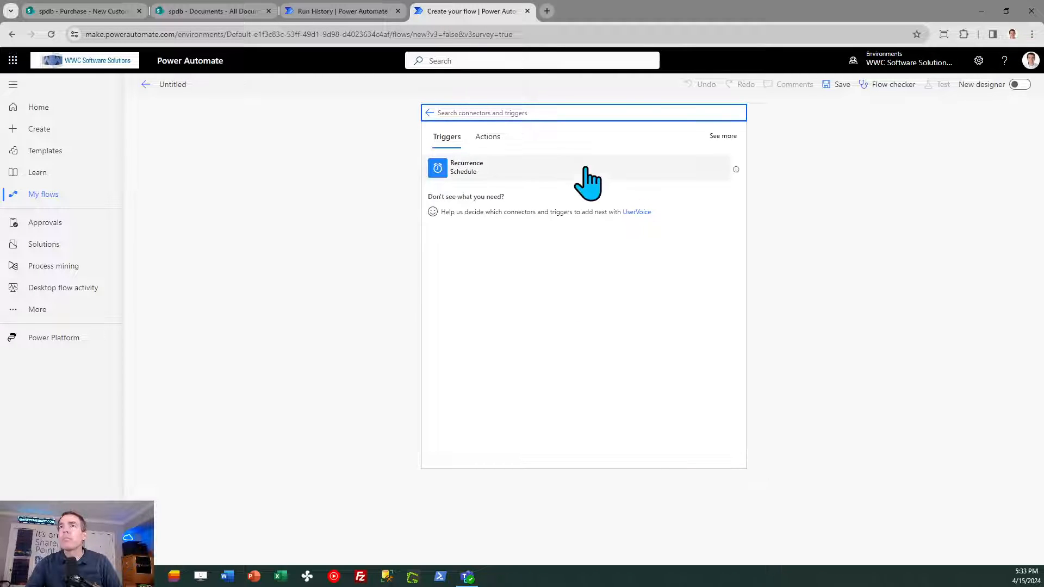
left_click(506, 169)
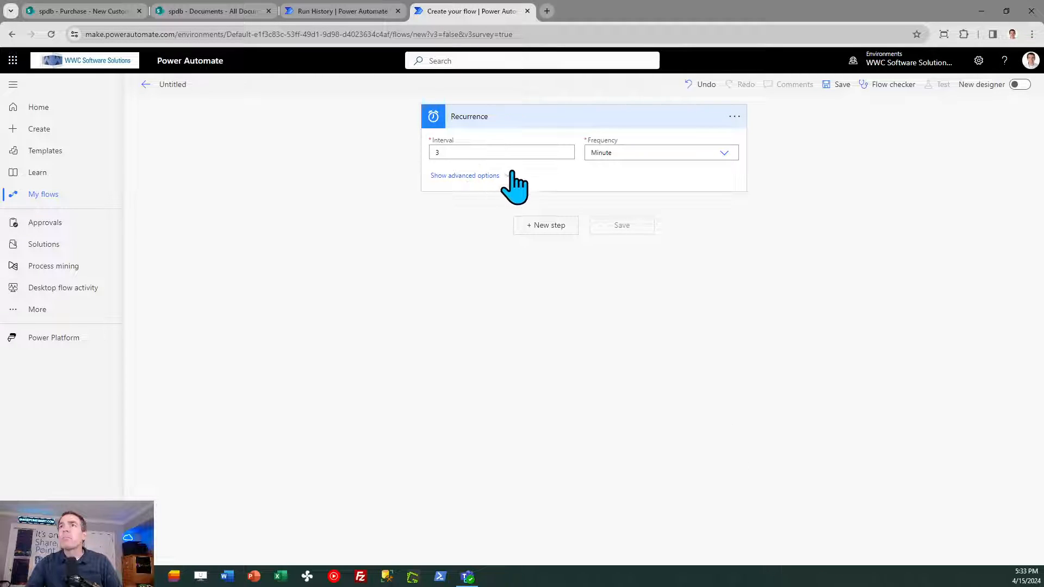
- Set the Recurrence trigger's time zone to (UTC-05:00) Eastern Time (US & Canada) and its frequency to Week
left_click(471, 176)
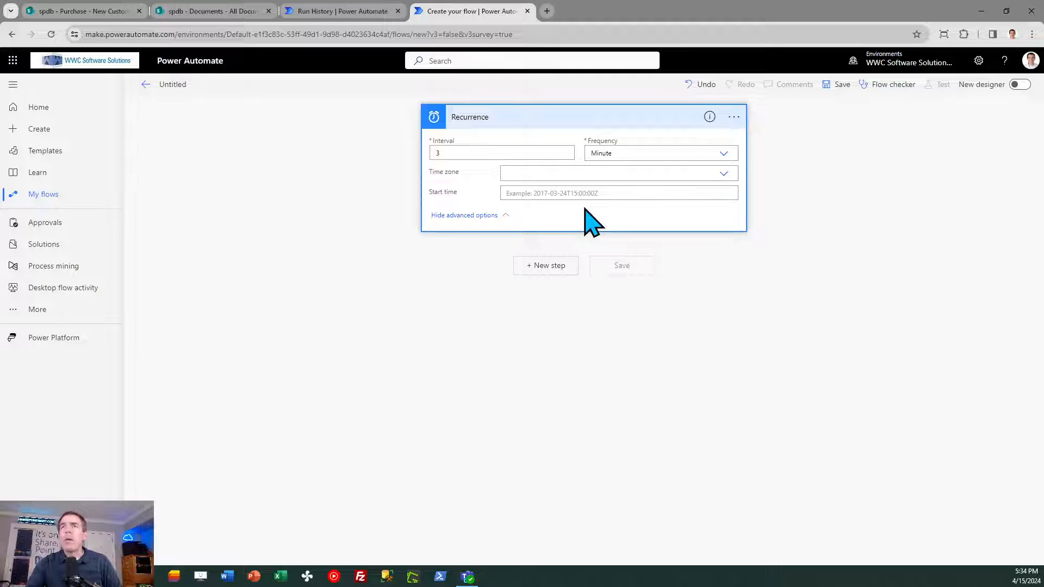
left_click(723, 173)
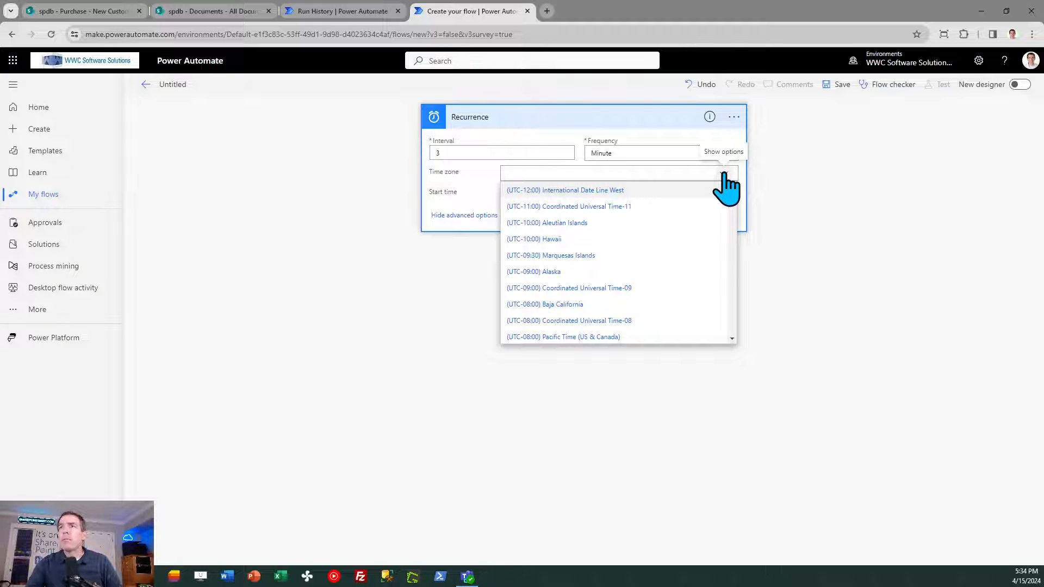
scroll(735, 329, "down", 3)
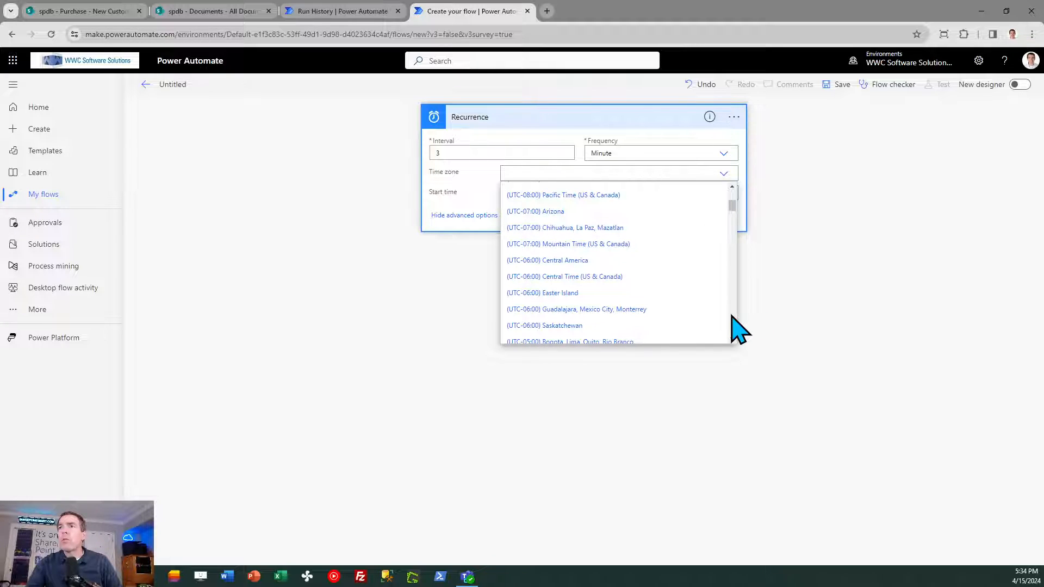
scroll(732, 317, "down", 3)
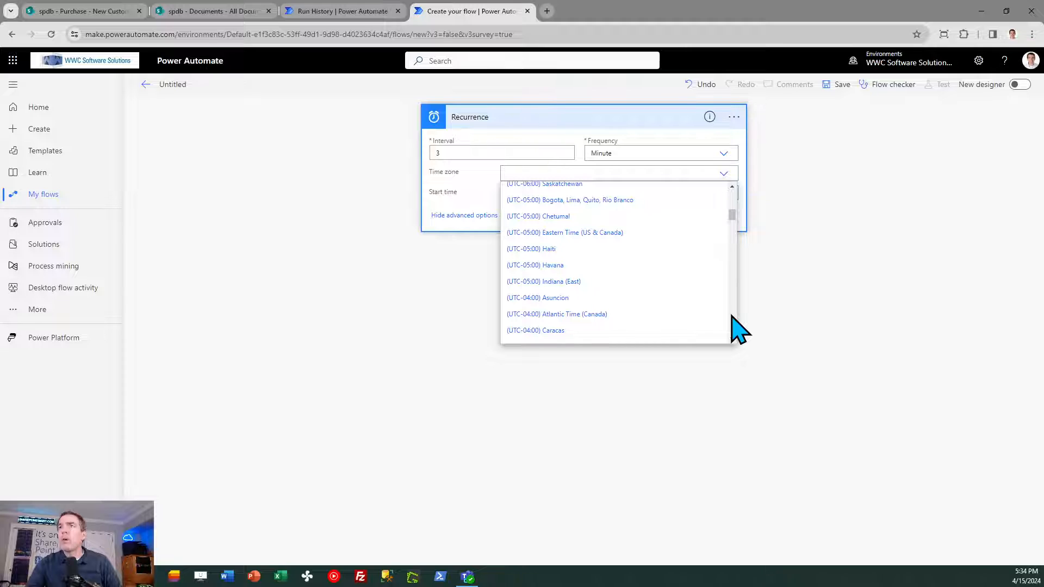
left_click(604, 232)
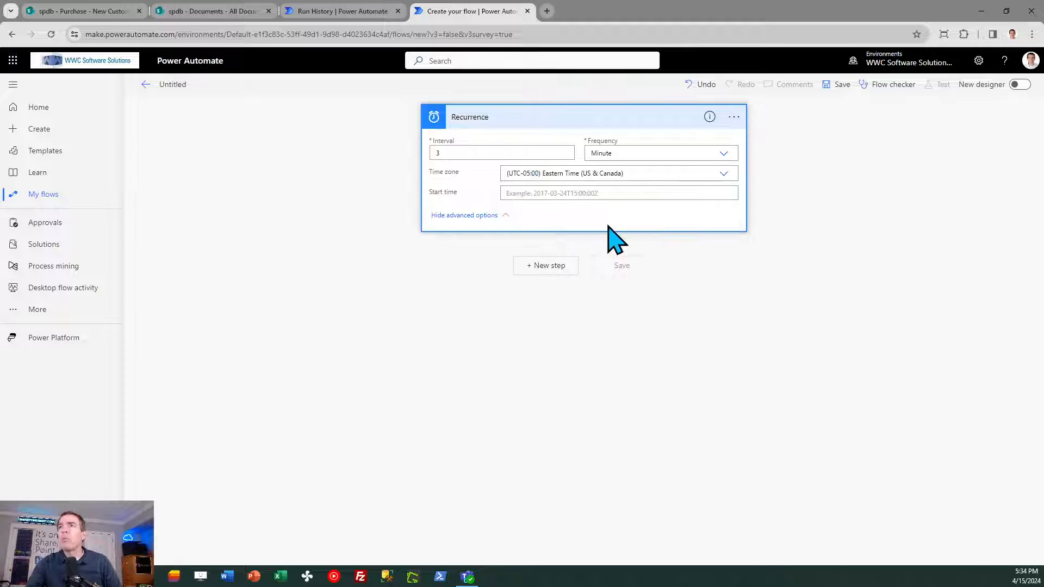
left_click(723, 153)
left_click(639, 186)
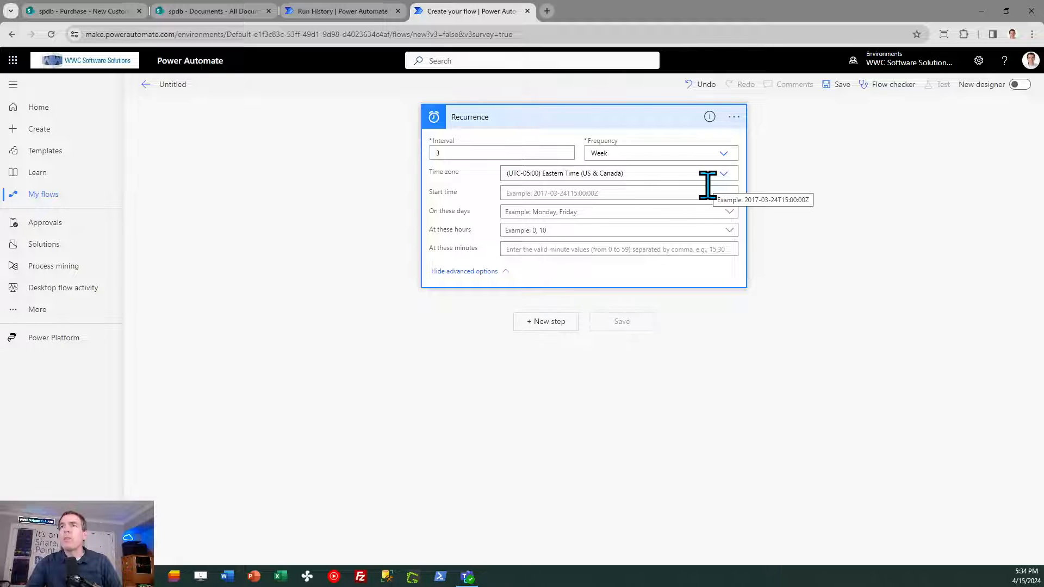
- Copy the start time 2024-04-14T14:00:00.000Z from the Weekly Customers Activity flow's trigger into the new Recurrence trigger
left_click(353, 11)
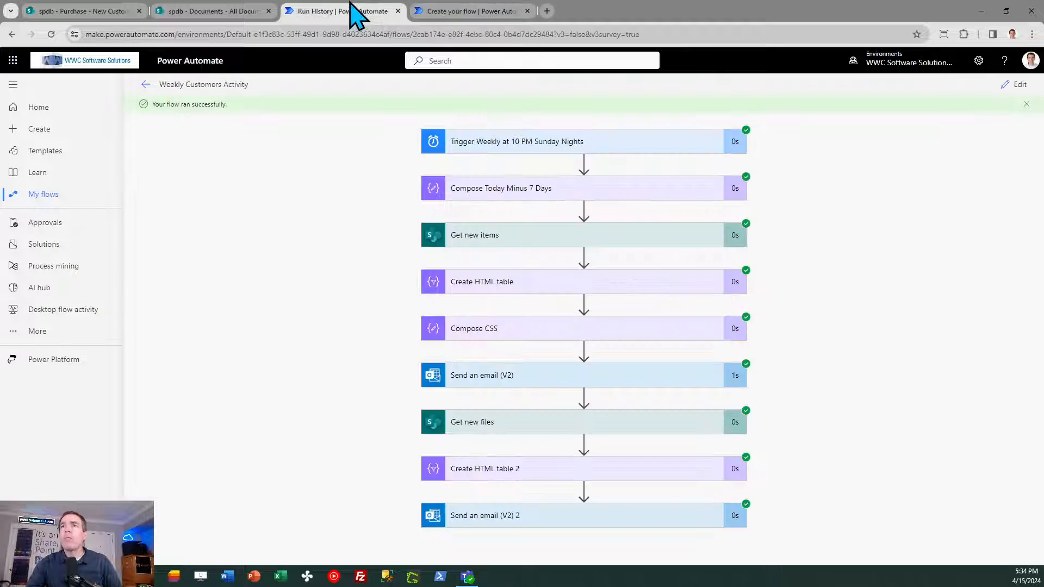
left_click(505, 143)
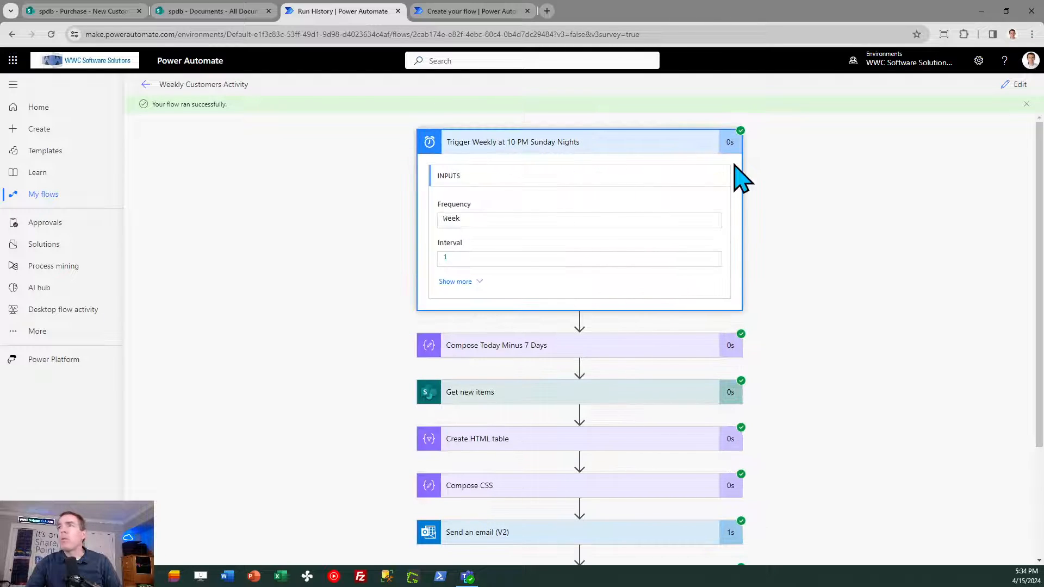
left_click(1015, 85)
left_click(617, 193)
key("ctrl+a")
key("ctrl+c")
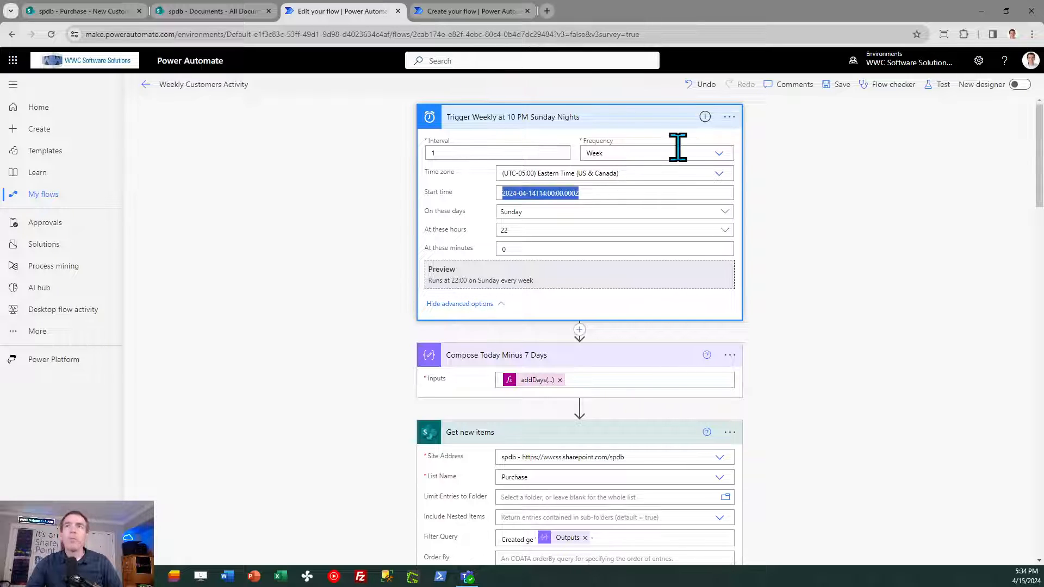
left_click(466, 6)
left_click(605, 193)
key("ctrl+v")
- Set the Recurrence trigger to run on Sunday
left_click(607, 211)
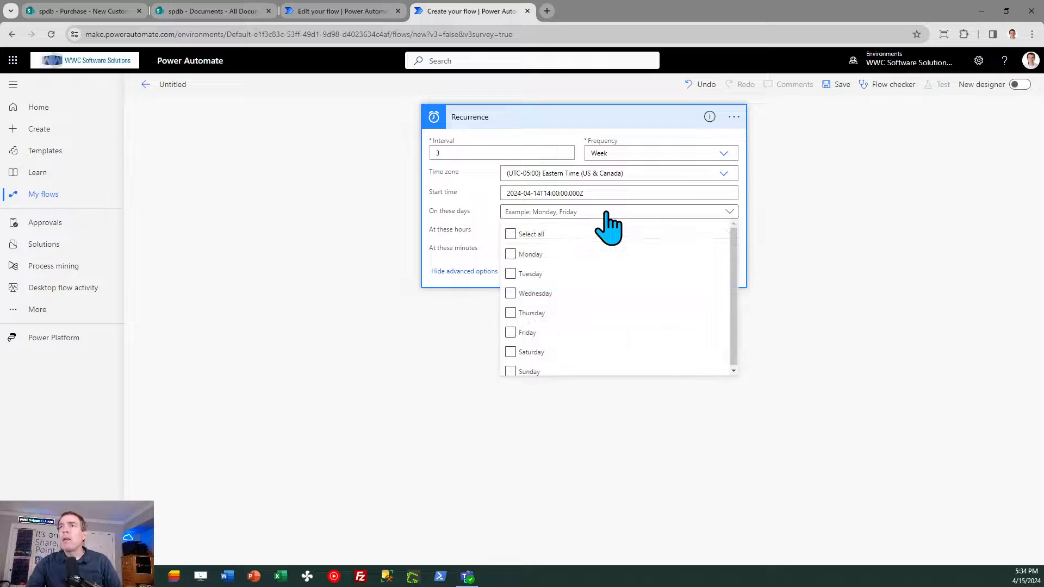
left_click(512, 371)
left_click(813, 290)
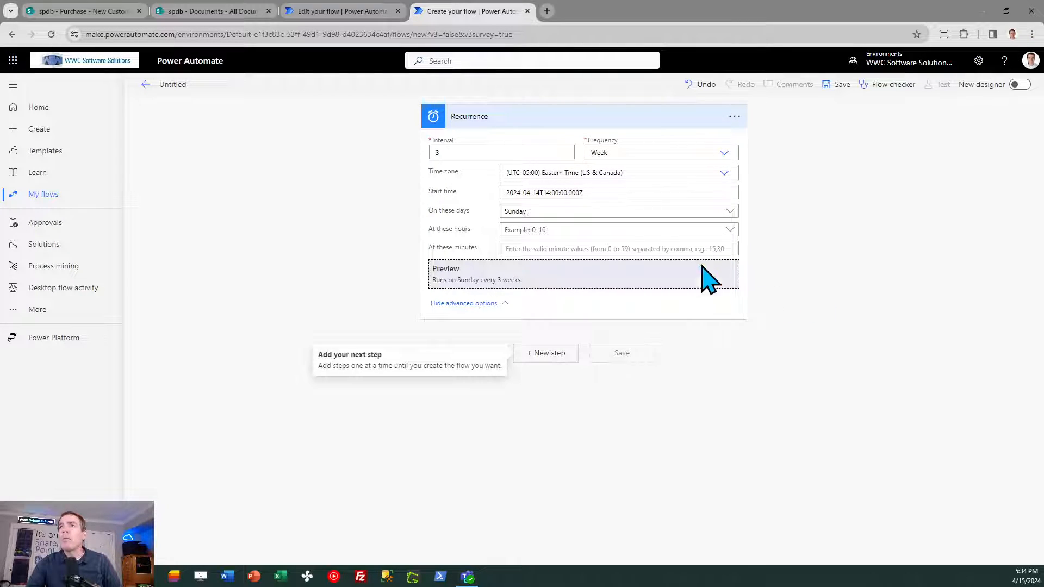
- Set the Recurrence trigger's run time to hour 22 and minute 0
left_click(602, 234)
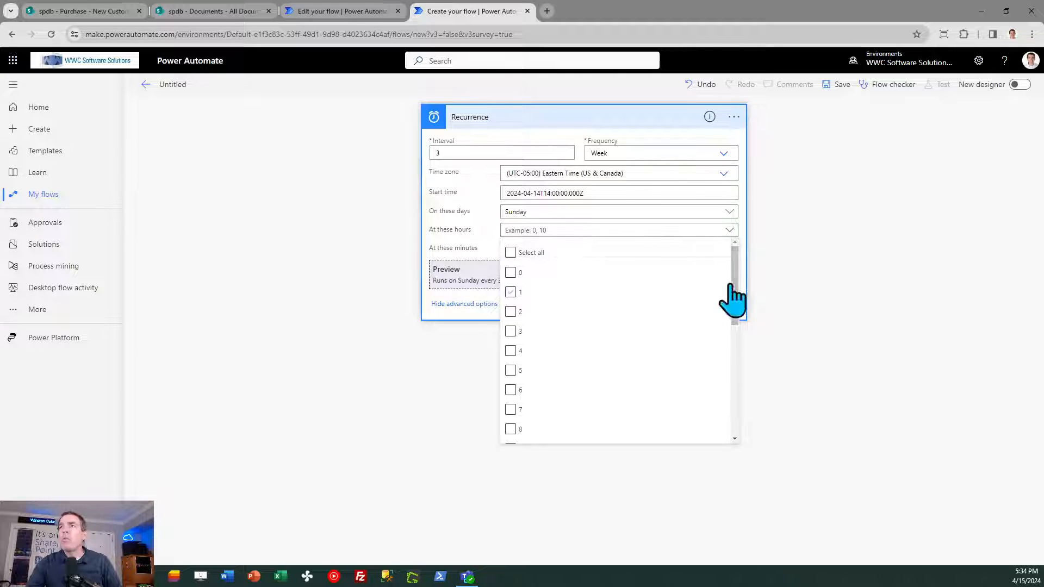
left_click_drag(735, 284, 745, 405)
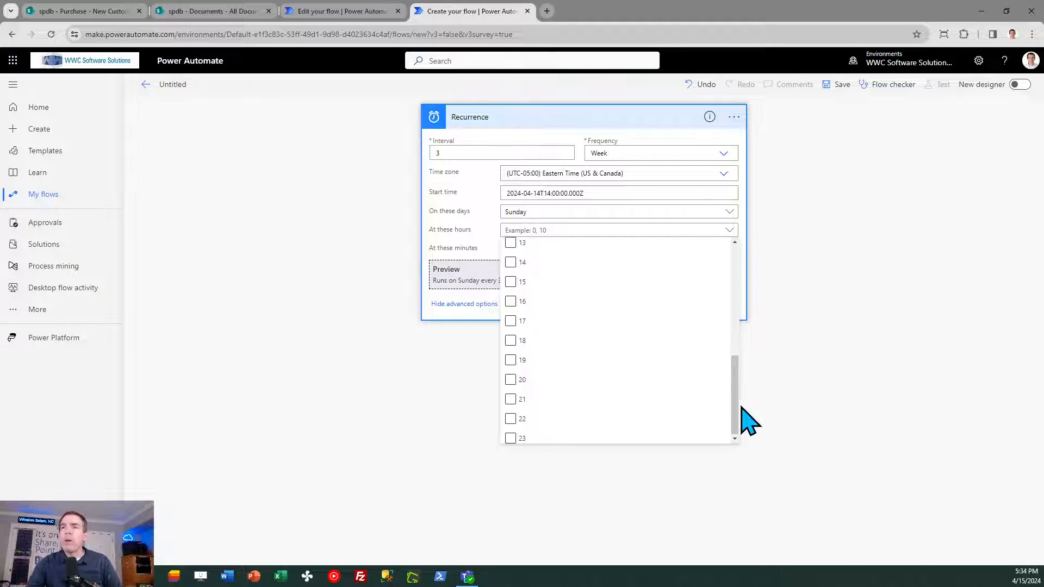
left_click(536, 436)
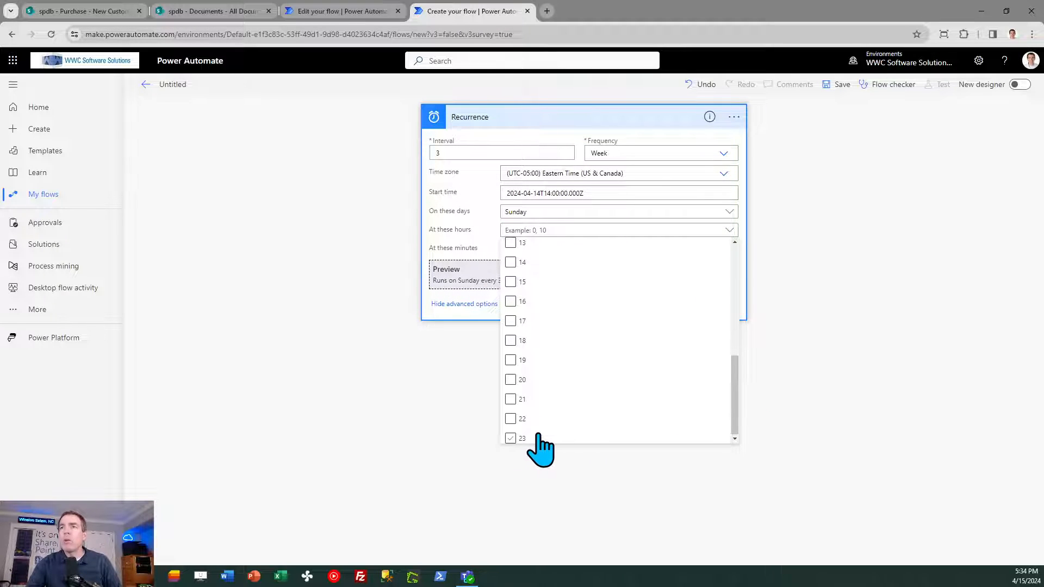
left_click(511, 418)
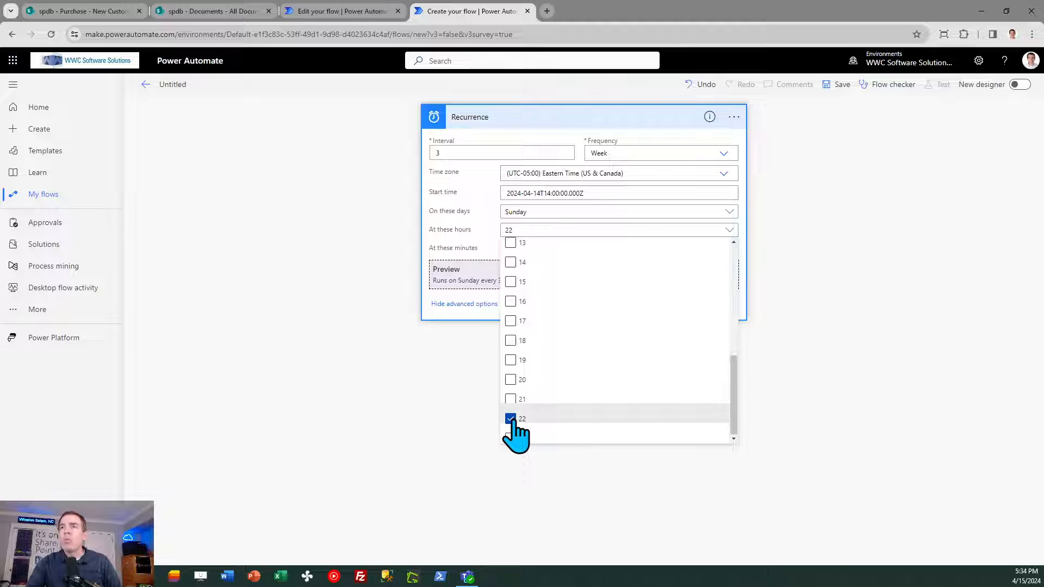
left_click(806, 325)
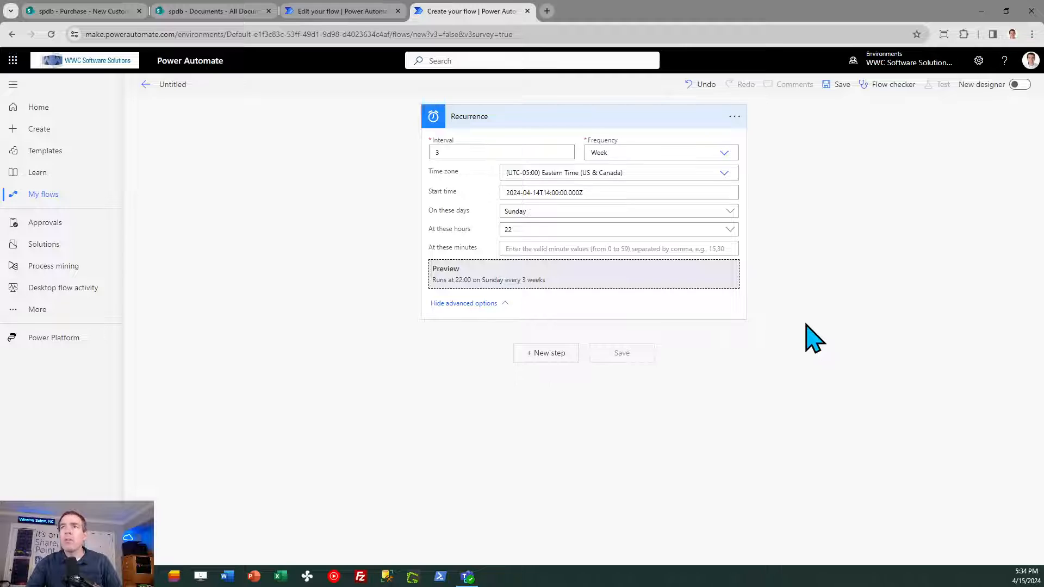
left_click(605, 248)
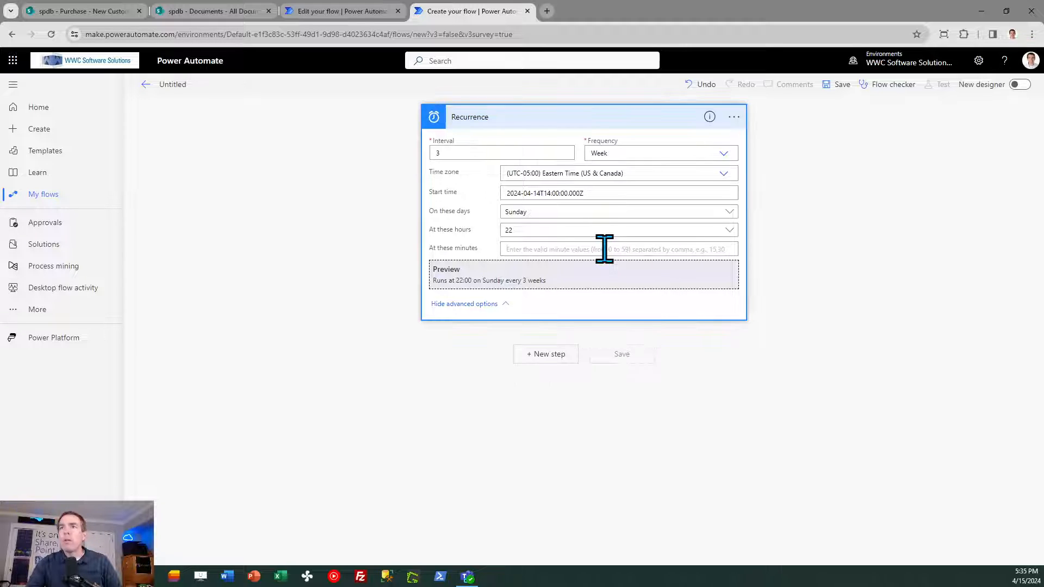
type("0")
left_click(845, 261)
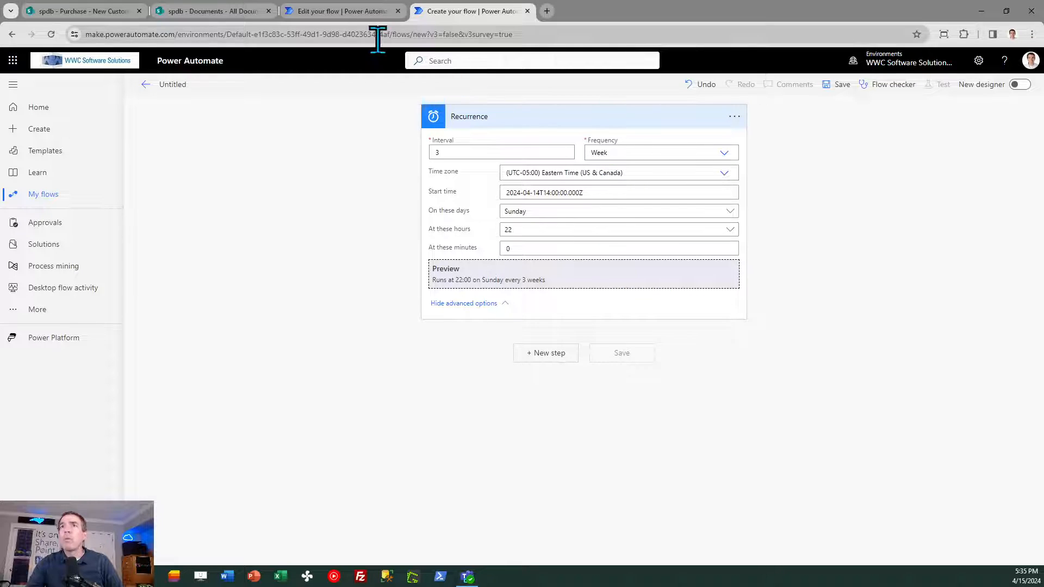
- Copy the addDays(utcNow(),-7,'yyyy-MM-dd') expression from the Compose Today Minus 7 Days action in the Weekly Customers Activity flow
left_click(351, 11)
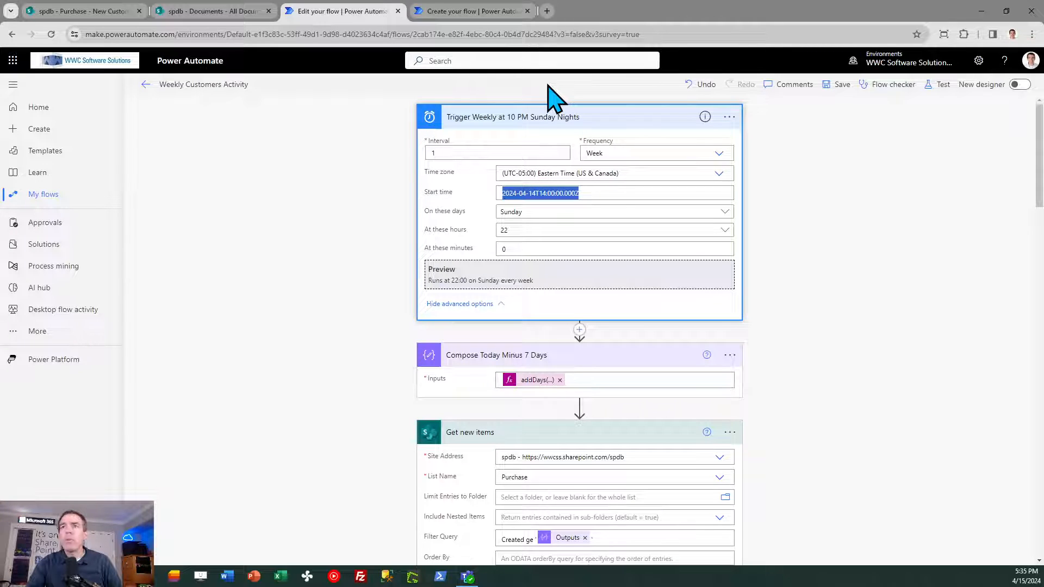
left_click(476, 10)
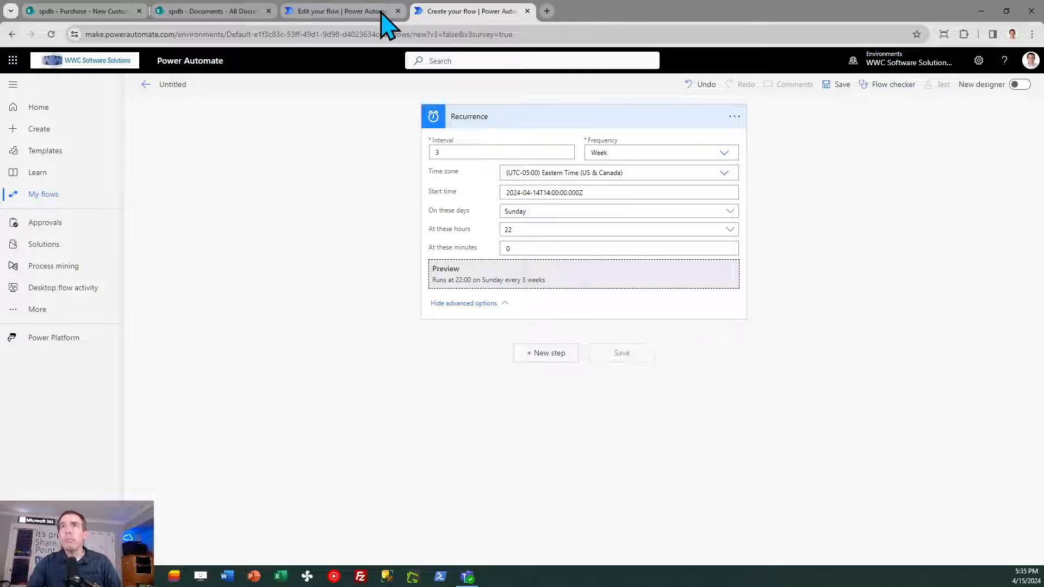
left_click(339, 10)
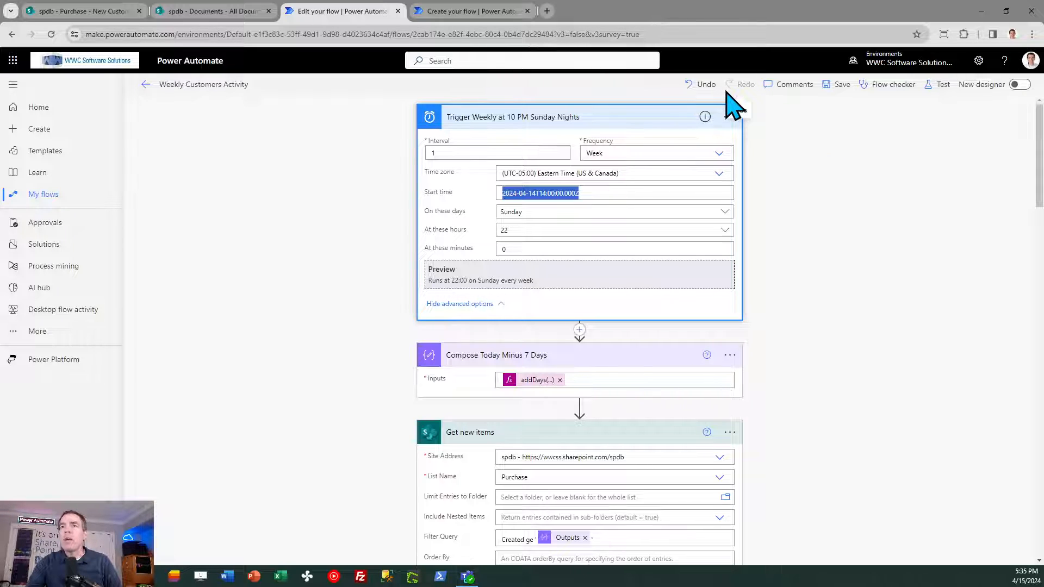
left_click(531, 382)
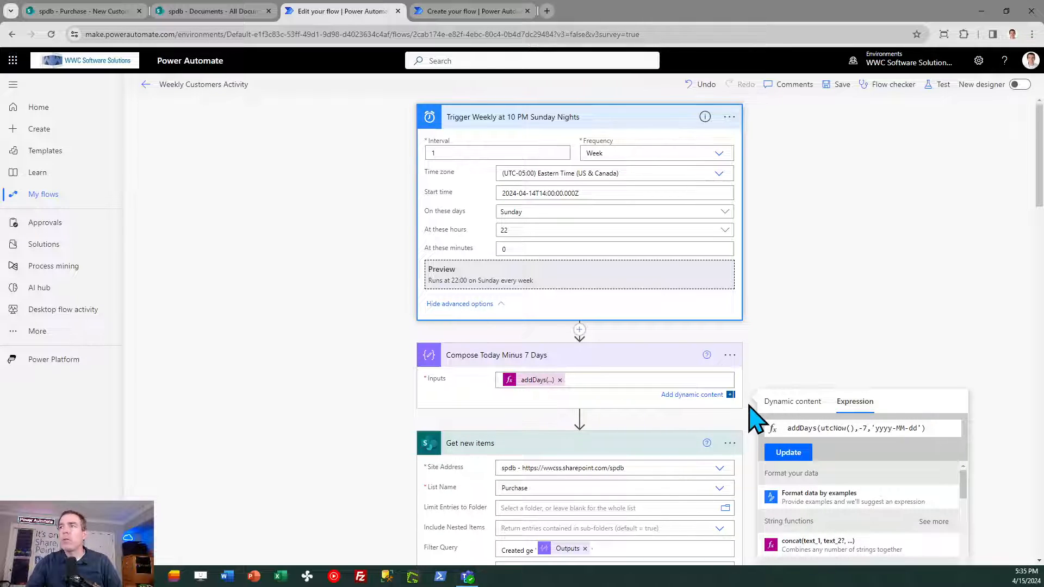
triple_click(946, 428)
key("ctrl+c")
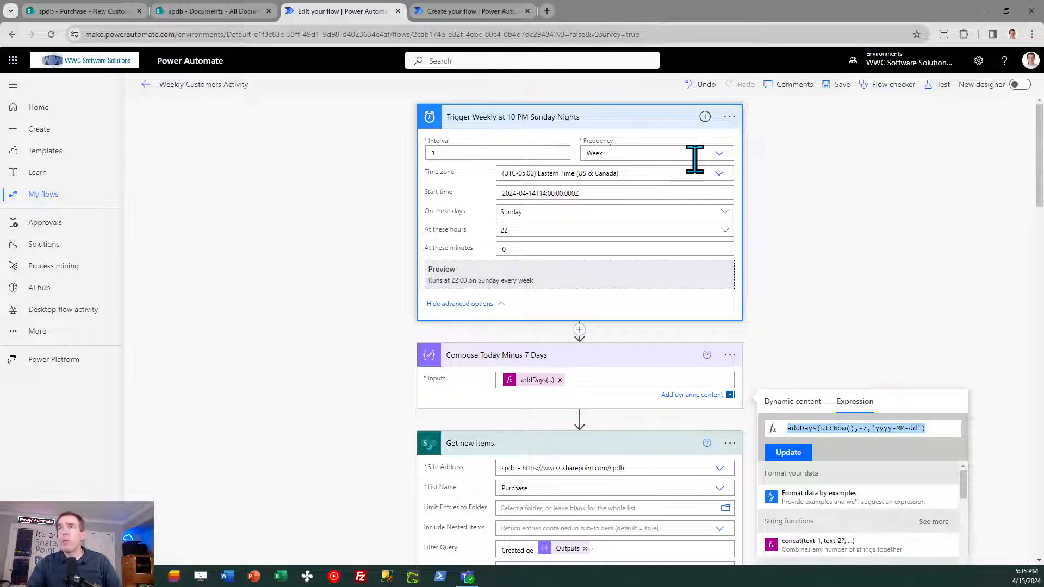
- Add a Compose data operation after the Recurrence trigger in the new untitled flow
left_click(468, 9)
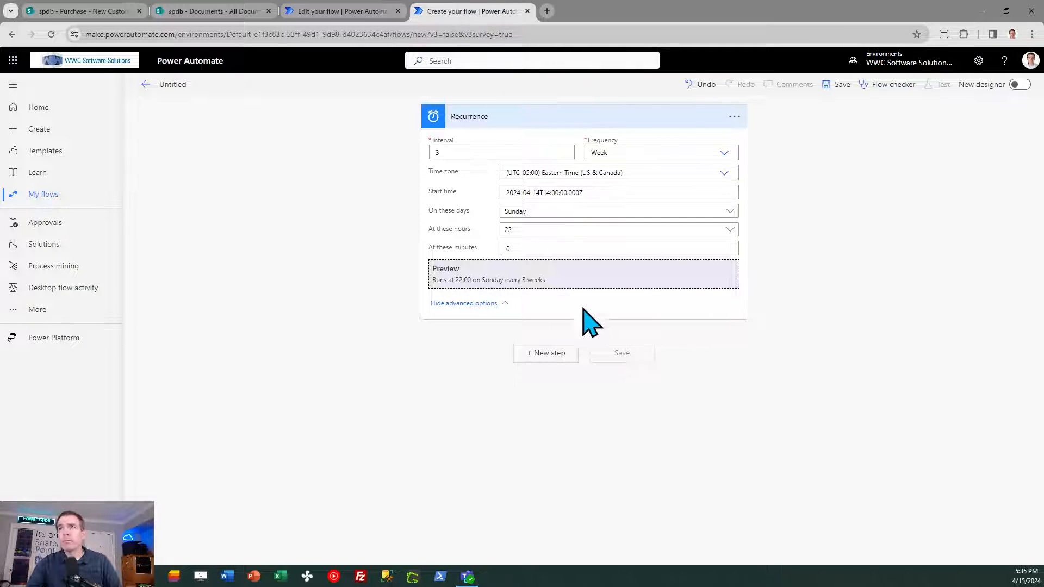
left_click(549, 353)
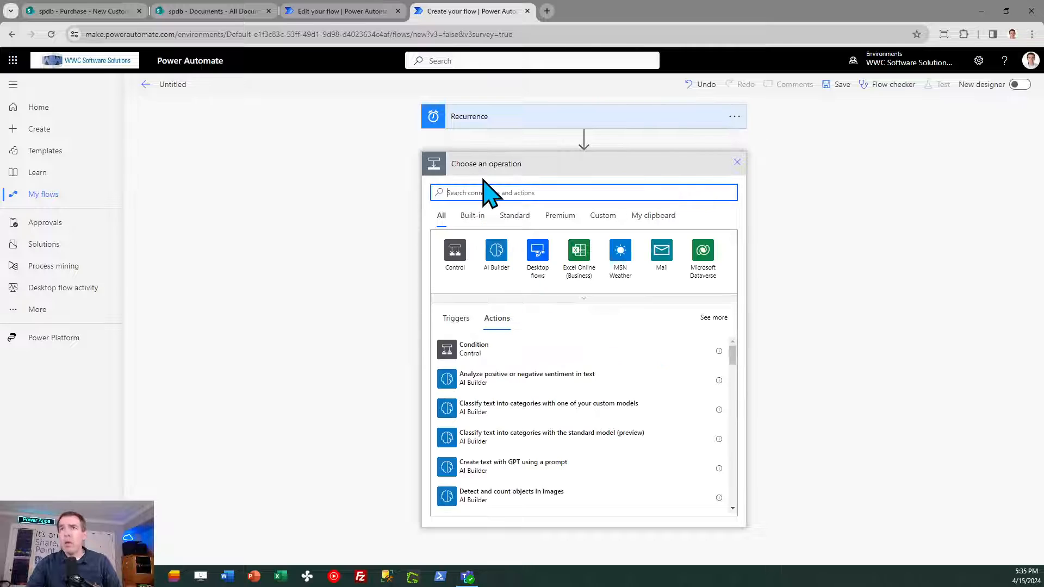
type("compose")
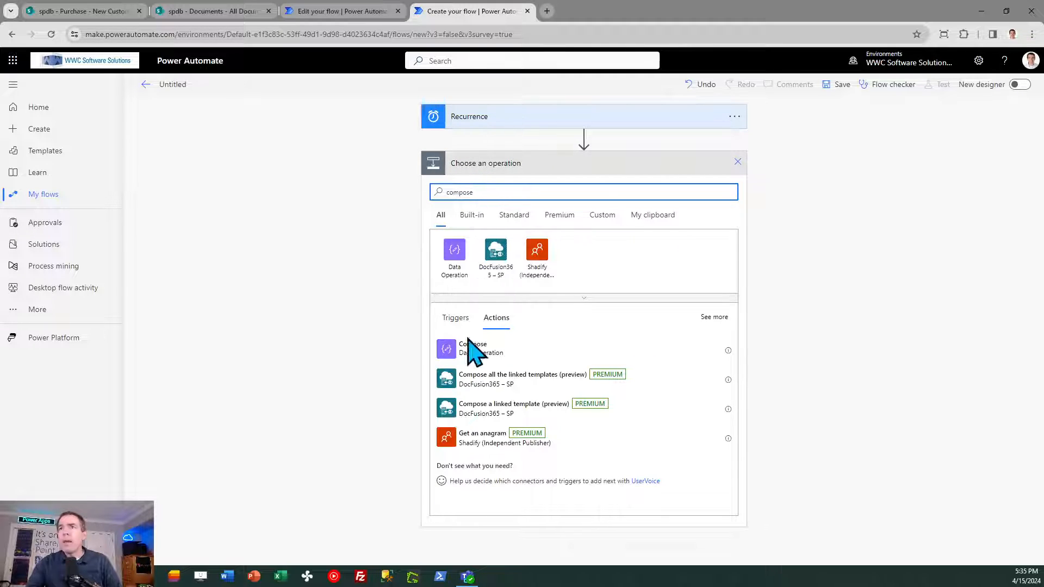
left_click(474, 350)
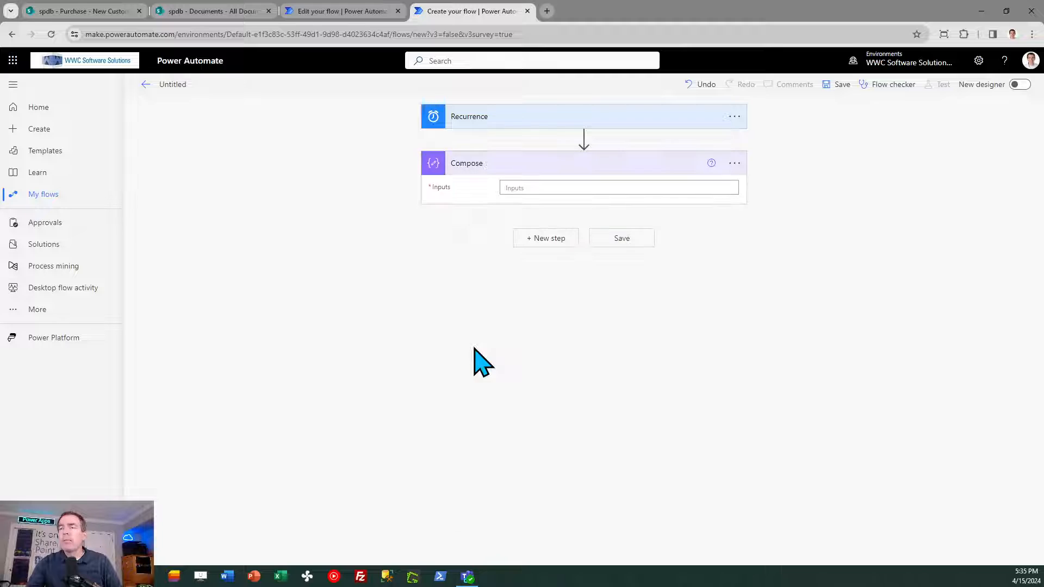
- Set the Compose action's input to the copied expression addDays(utcNow(),-7,'yyyy-MM-dd')
left_click(532, 187)
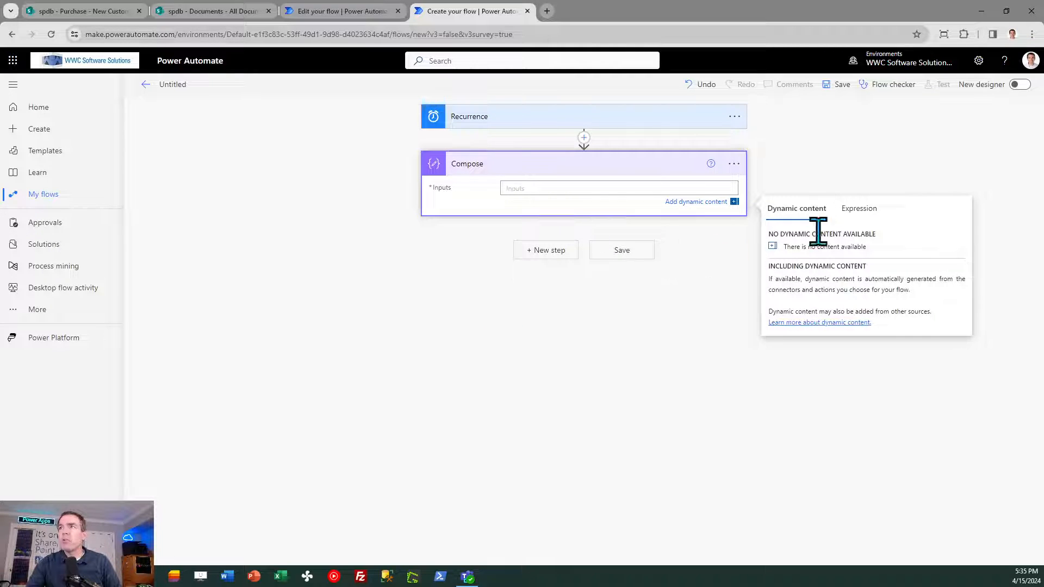
left_click(859, 210)
key("ctrl+v")
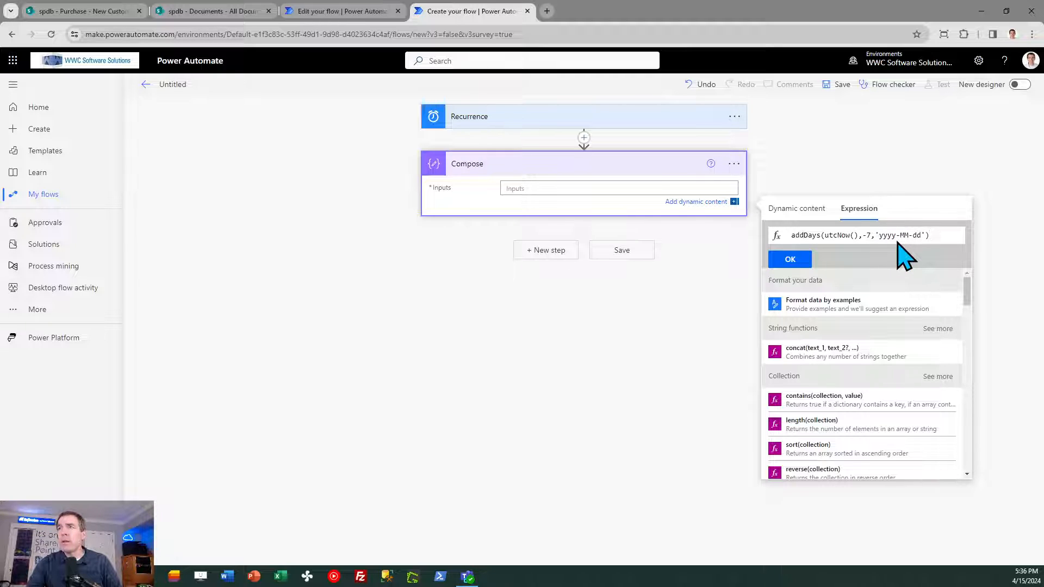
left_click(792, 260)
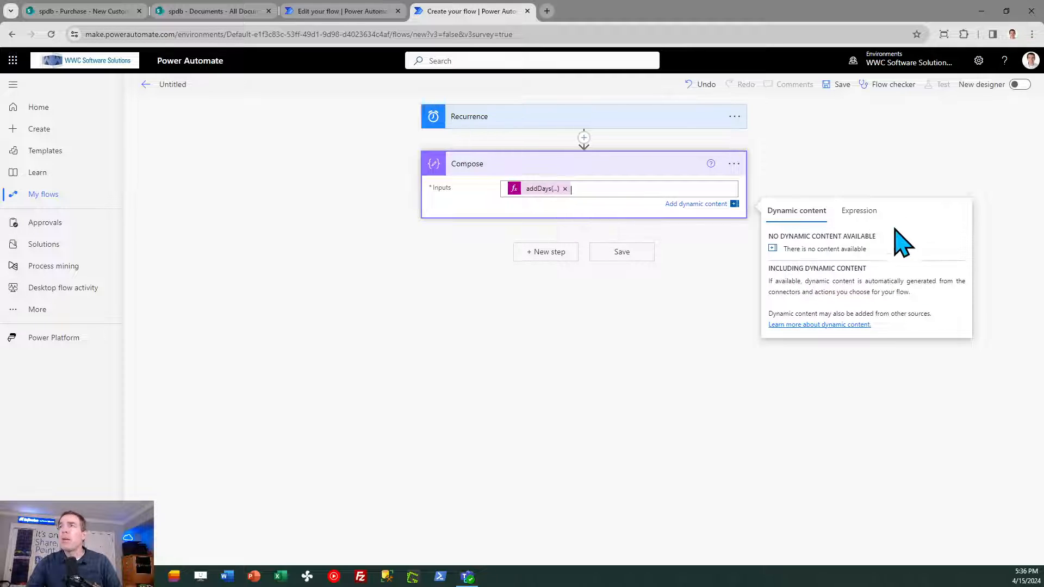
left_click(881, 183)
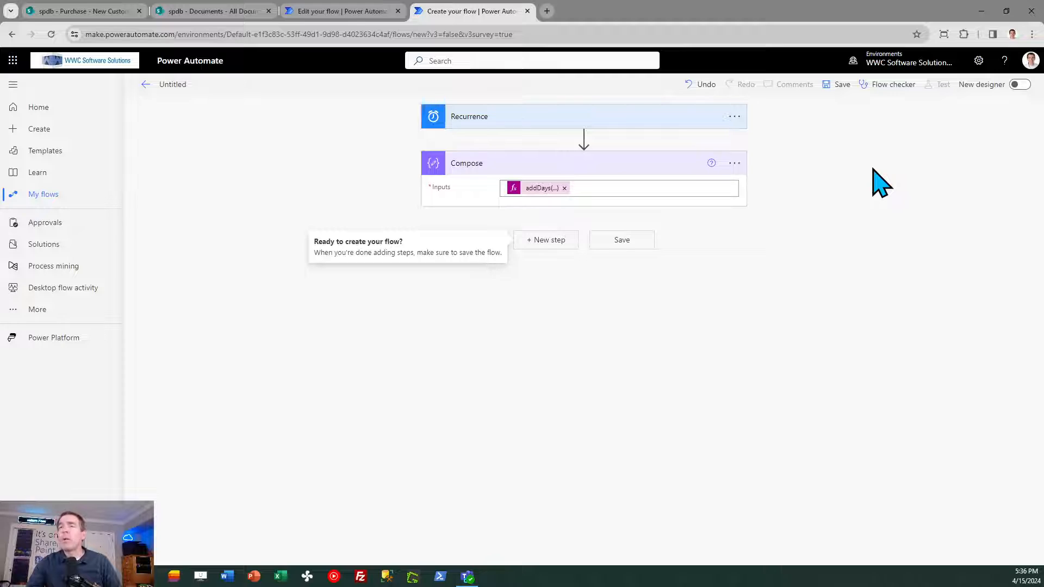
- Rename the Compose action as Compose Today Minus Seven Days
left_click(357, 13)
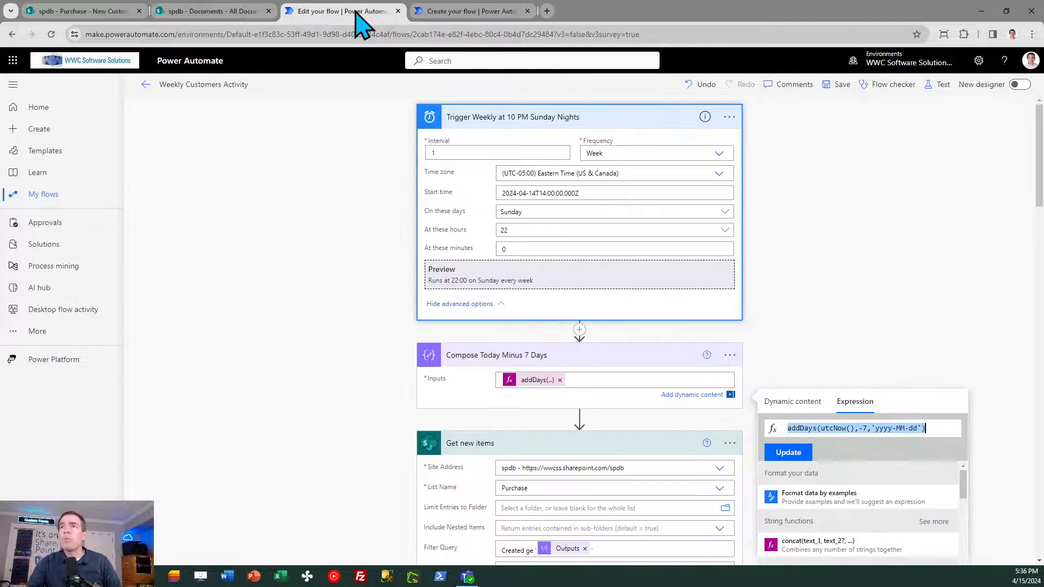
left_click(461, 12)
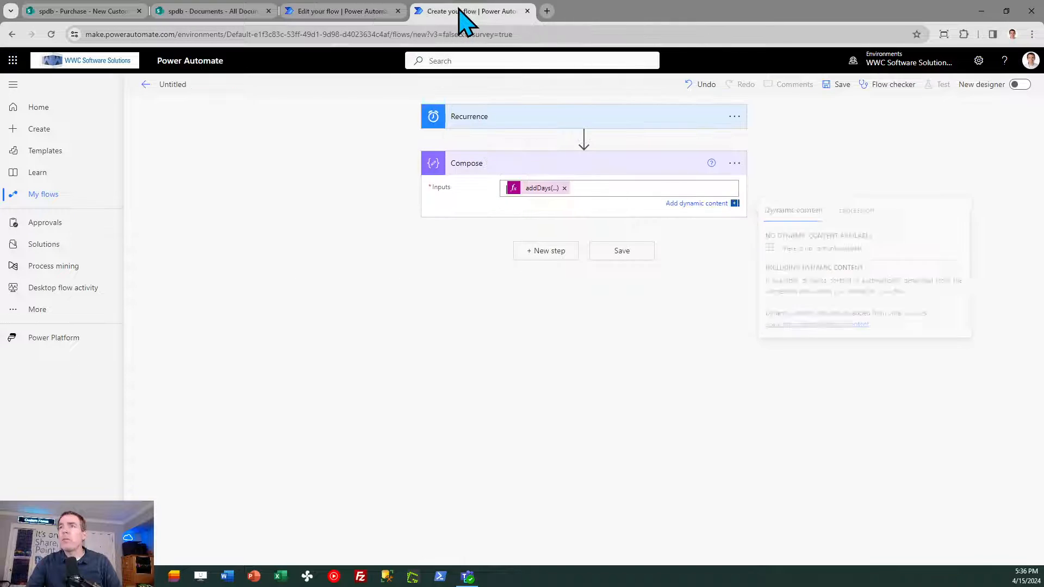
left_click(735, 164)
left_click(785, 186)
left_click(566, 163)
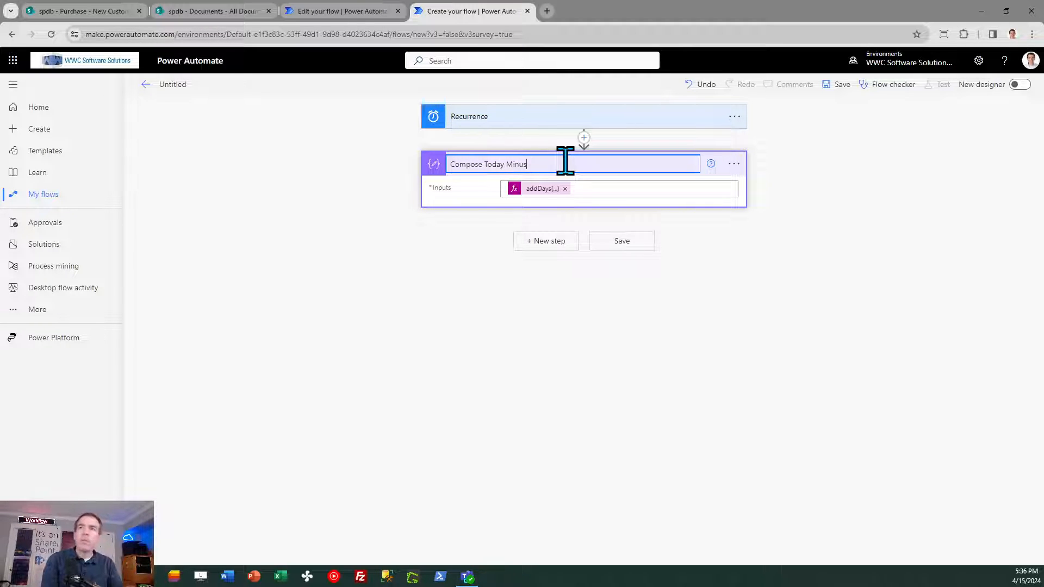
type("Today Minus Seven Days")
left_click(820, 245)
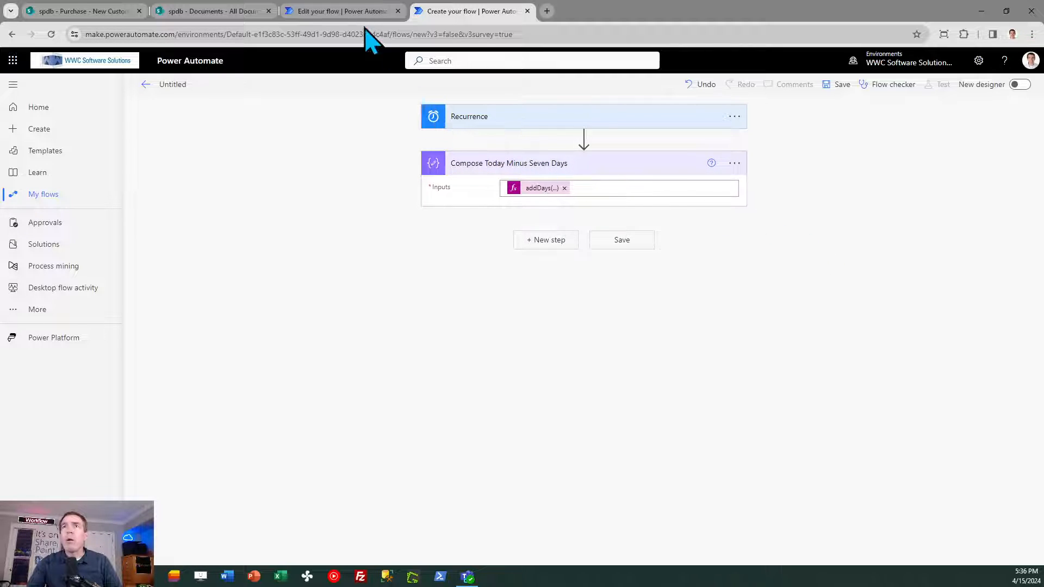
- Add a SharePoint Get items action after the Compose Today Minus Seven Days action
left_click(351, 11)
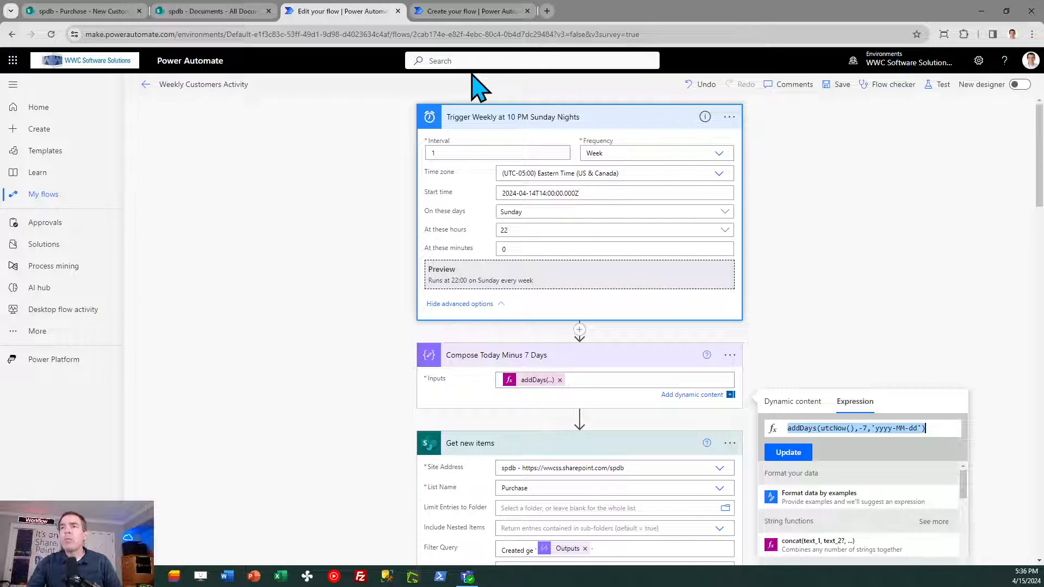
left_click(466, 12)
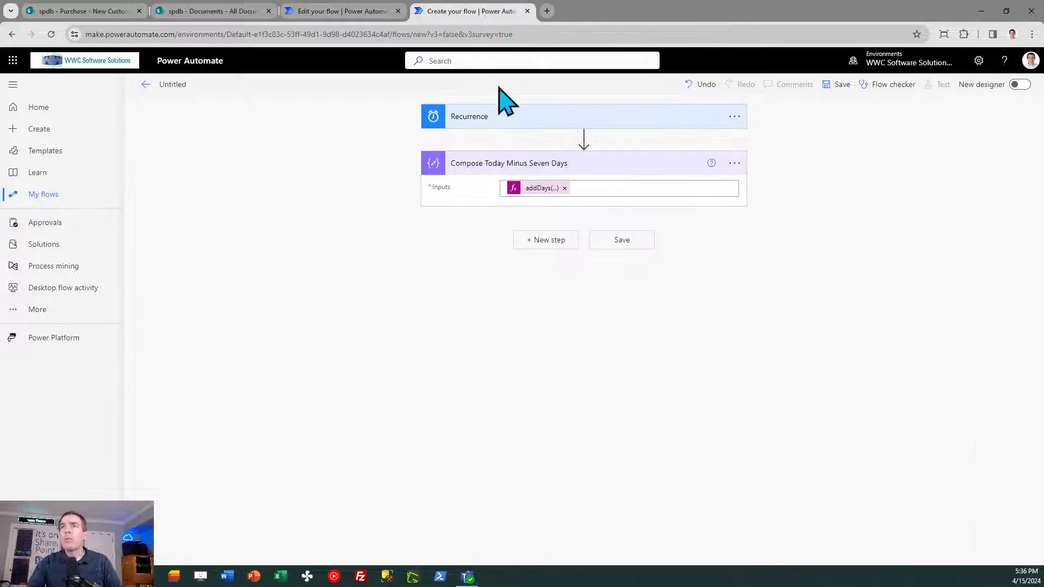
left_click(554, 240)
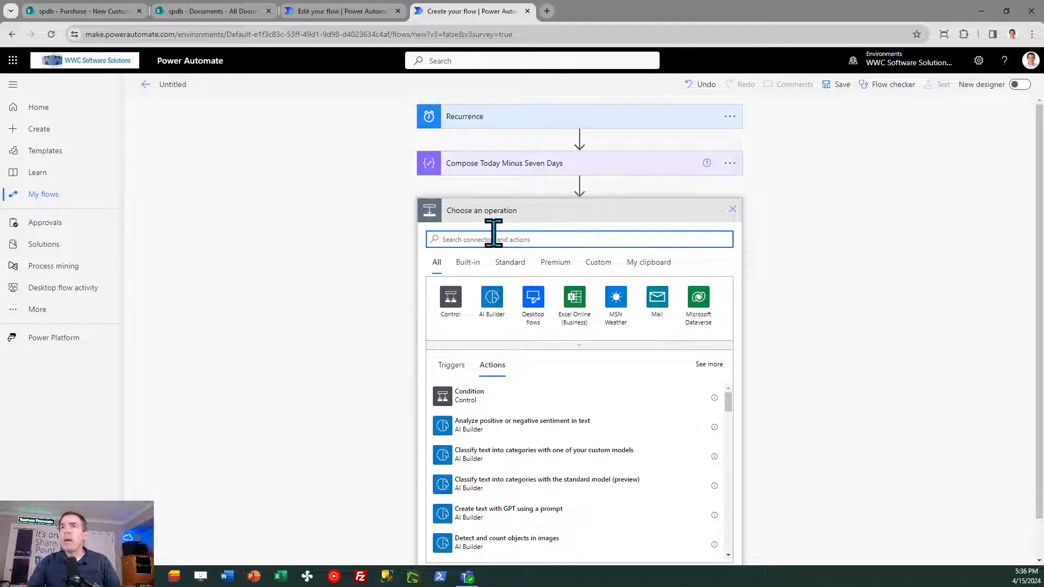
type("get items")
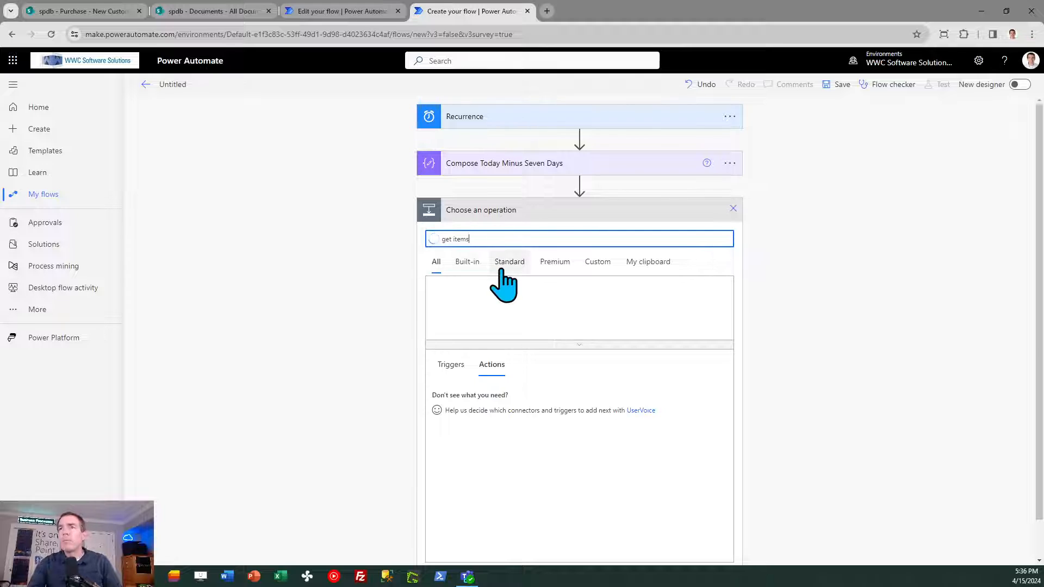
left_click(478, 410)
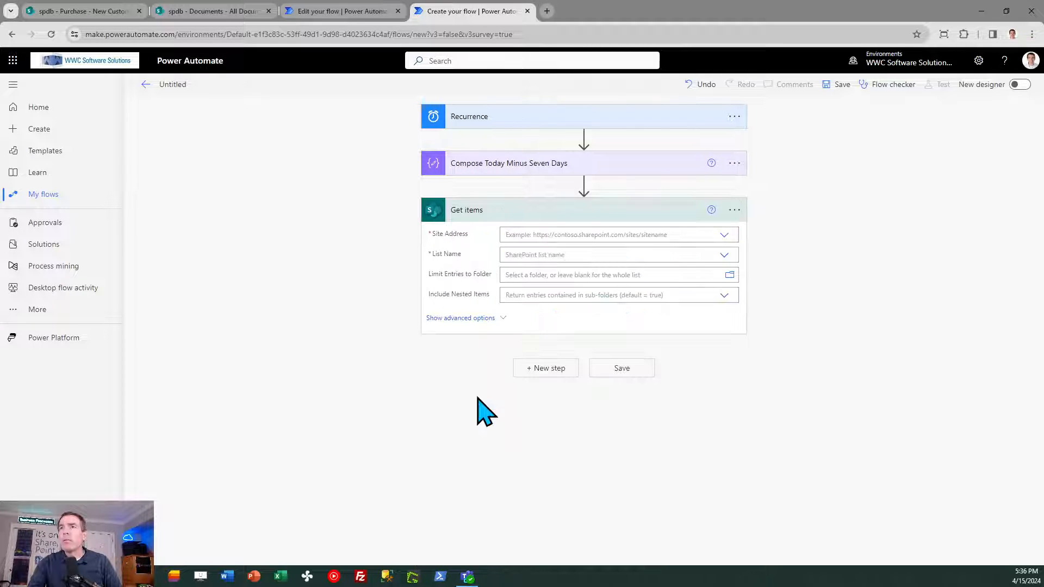
left_click(729, 238)
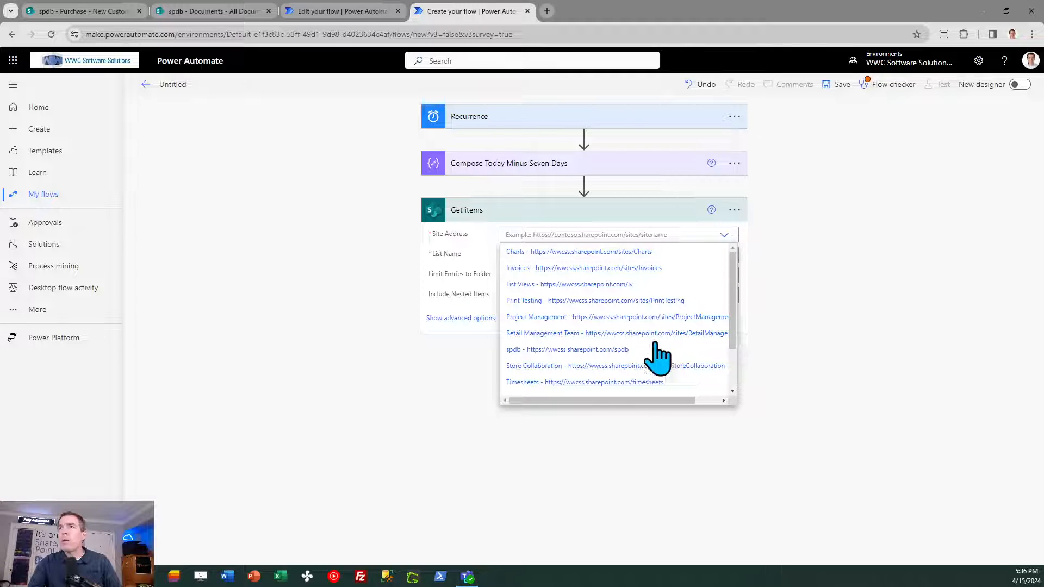
left_click(620, 350)
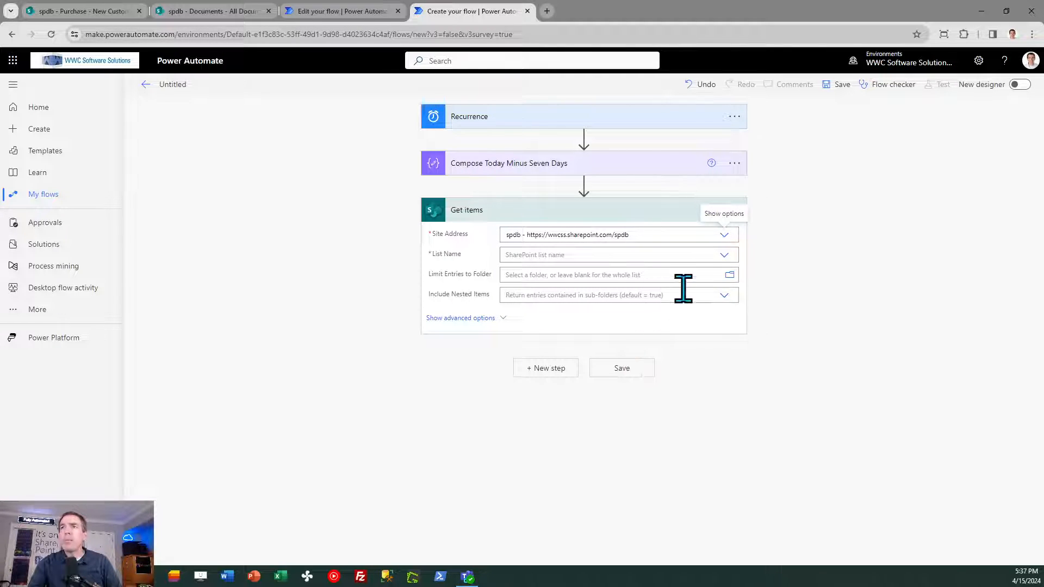
left_click(725, 255)
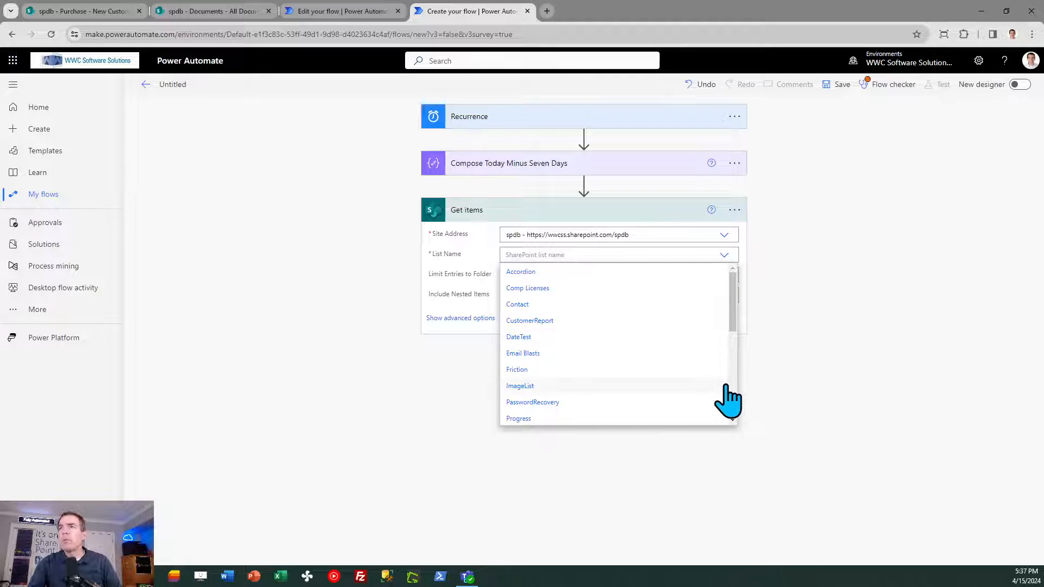
scroll(732, 387, "down", 3)
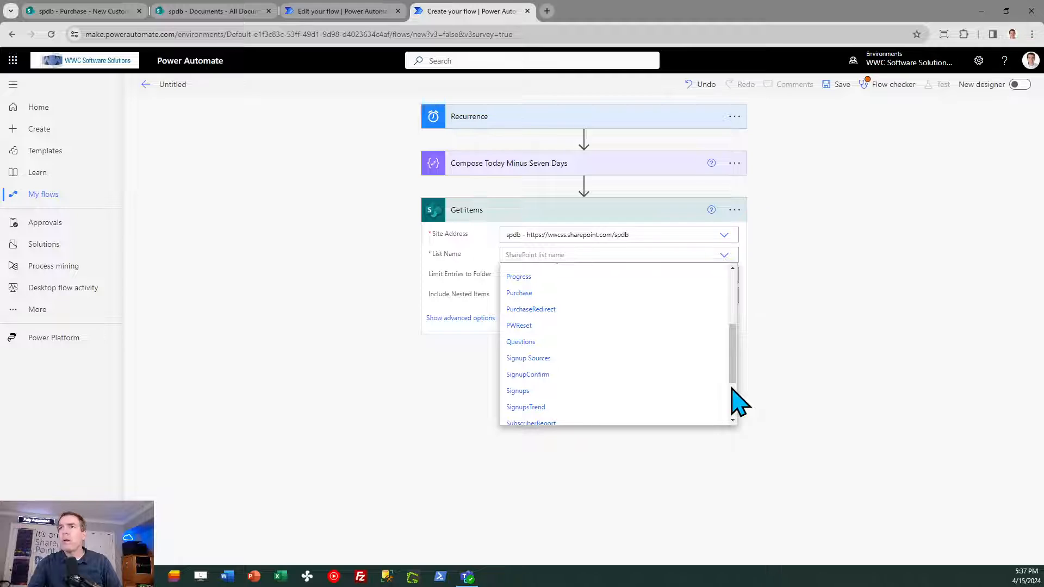
left_click(583, 293)
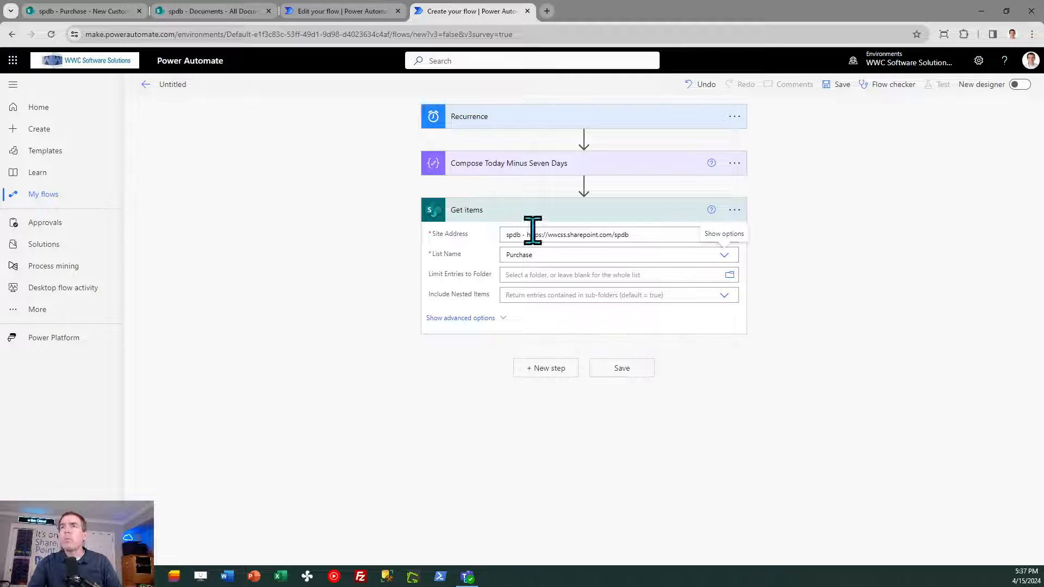
- Rename the Get items action as Get new items, matching the reference flow
left_click(367, 12)
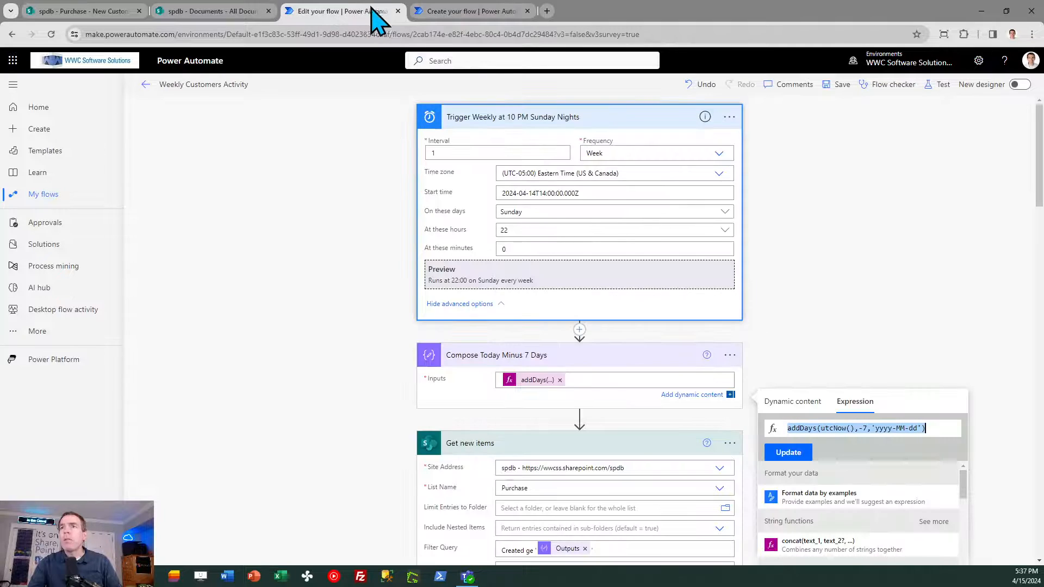
left_click(453, 12)
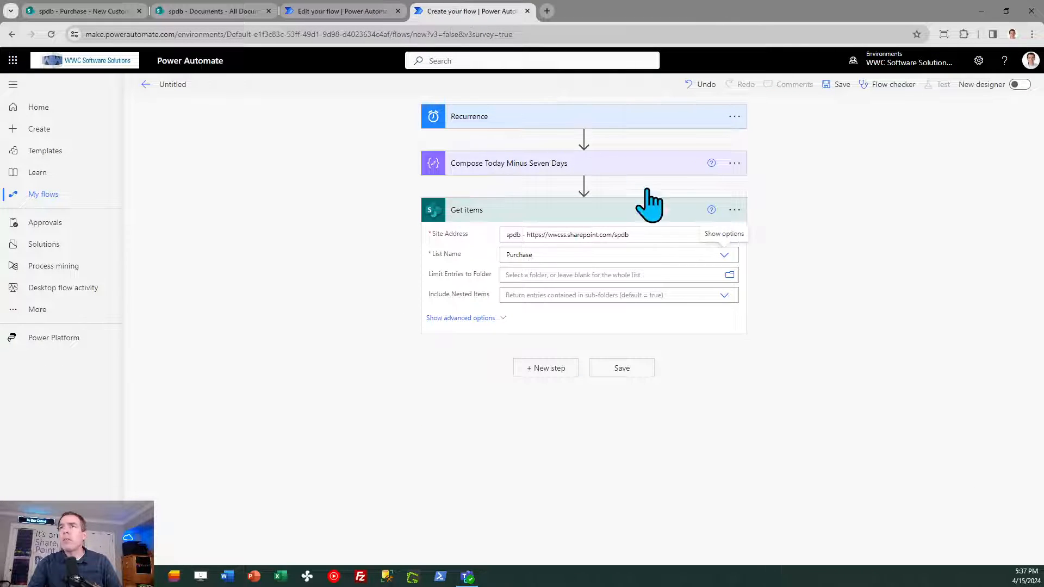
left_click(735, 211)
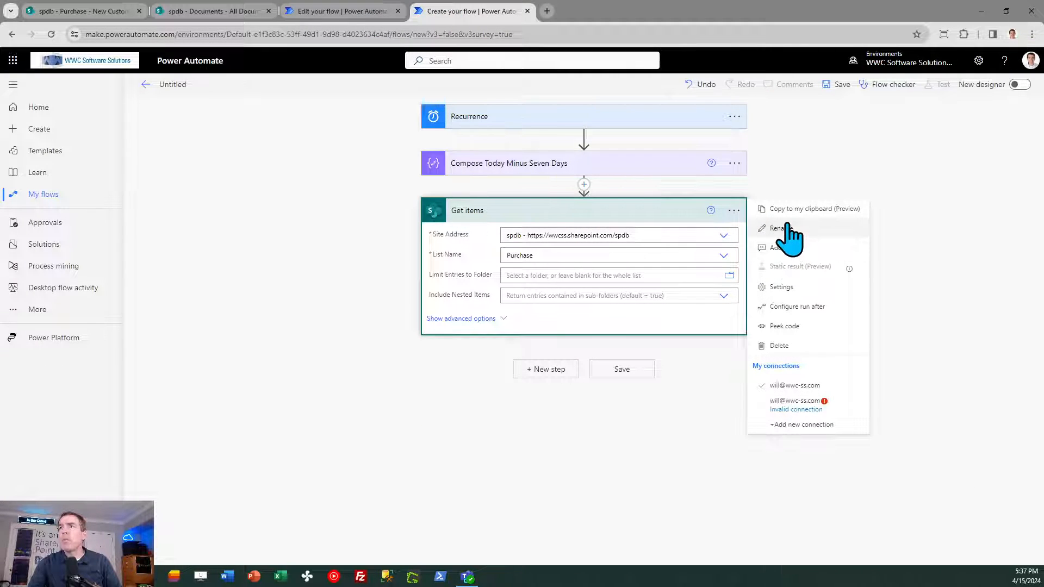
left_click(787, 233)
left_click(501, 210)
key("Left")
key("Left")
type("new")
left_click(852, 236)
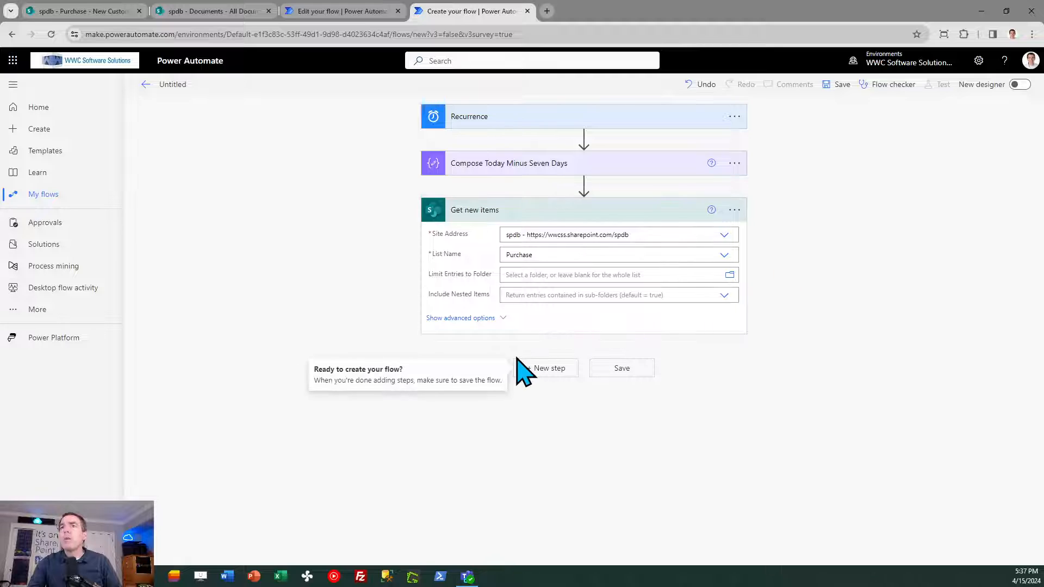
- Turn on pagination for the Get new items action with a threshold of 5000 items
left_click(737, 210)
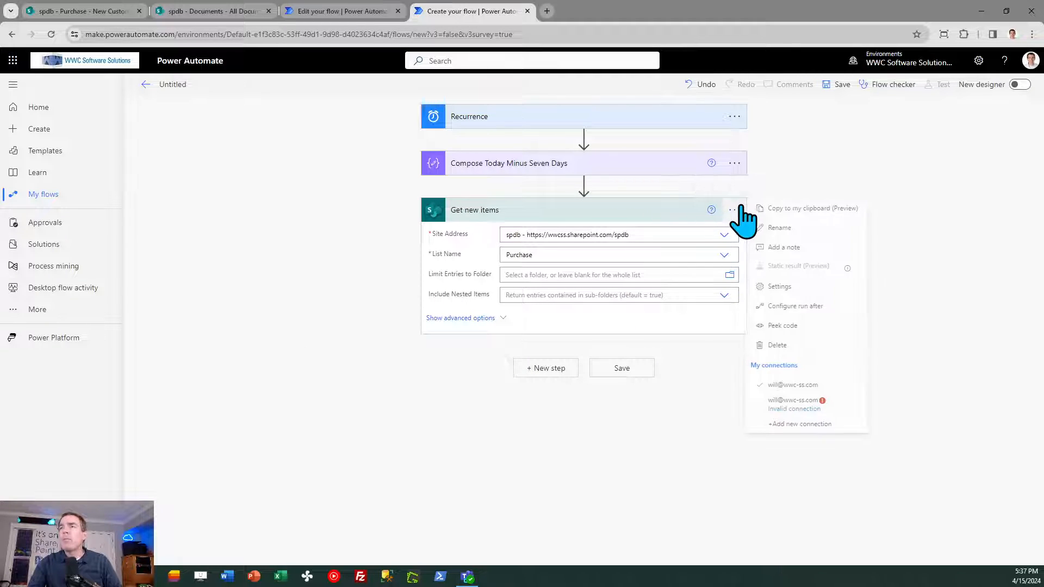
left_click(783, 287)
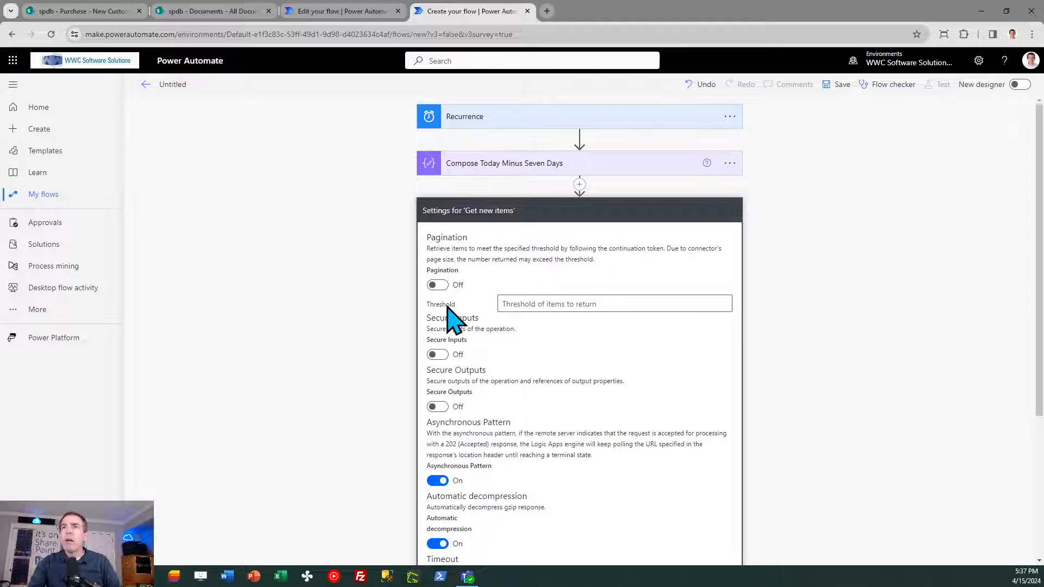
left_click(438, 285)
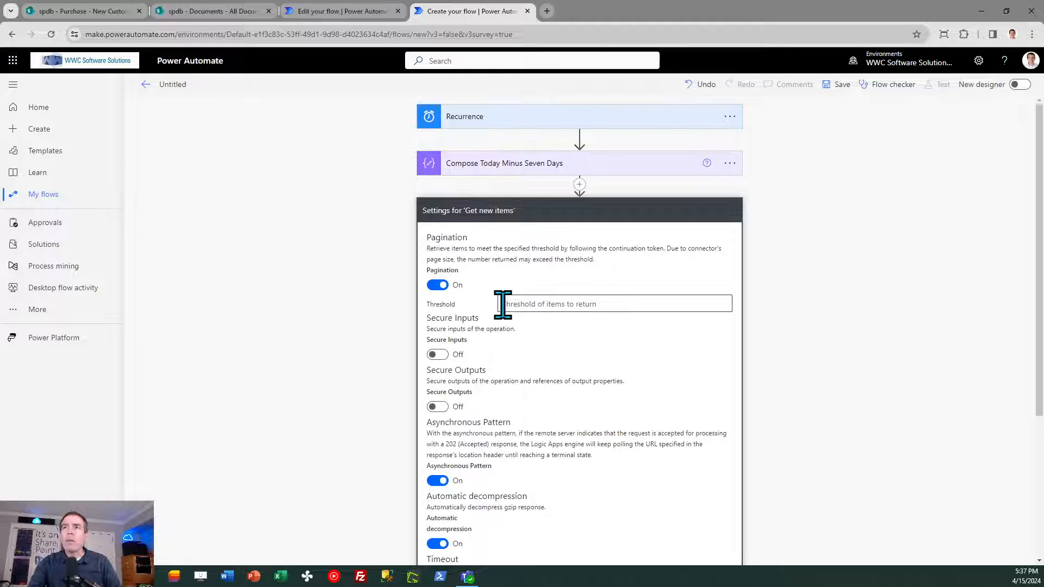
left_click(515, 304)
type("5")
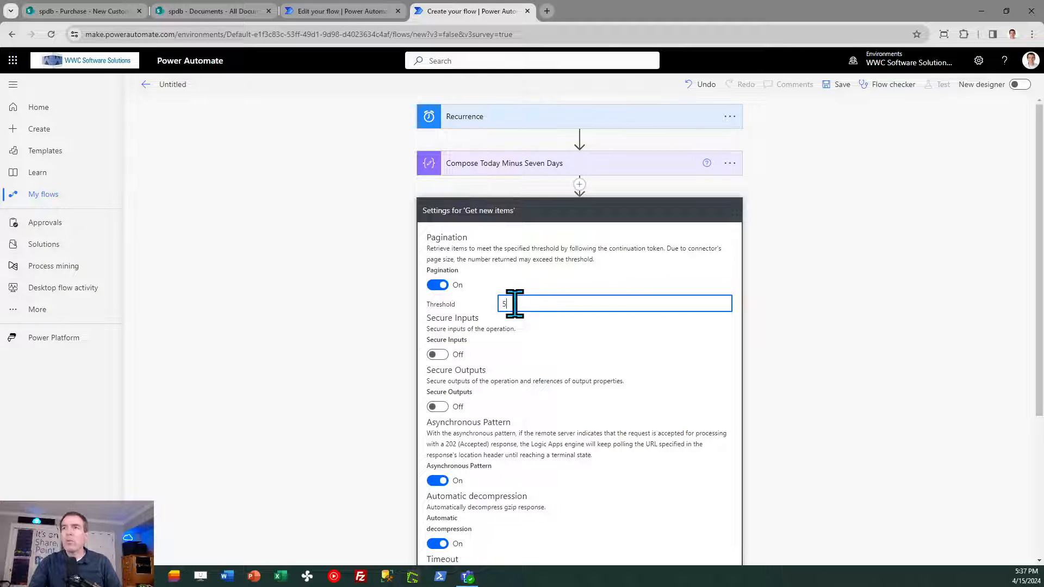
type("000")
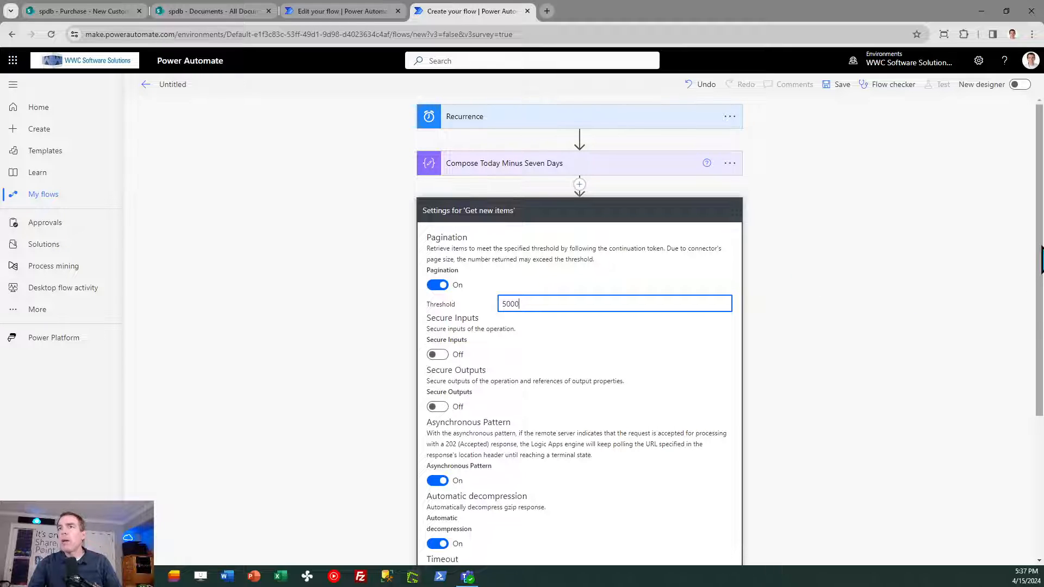
scroll(1040, 261, "down", 4)
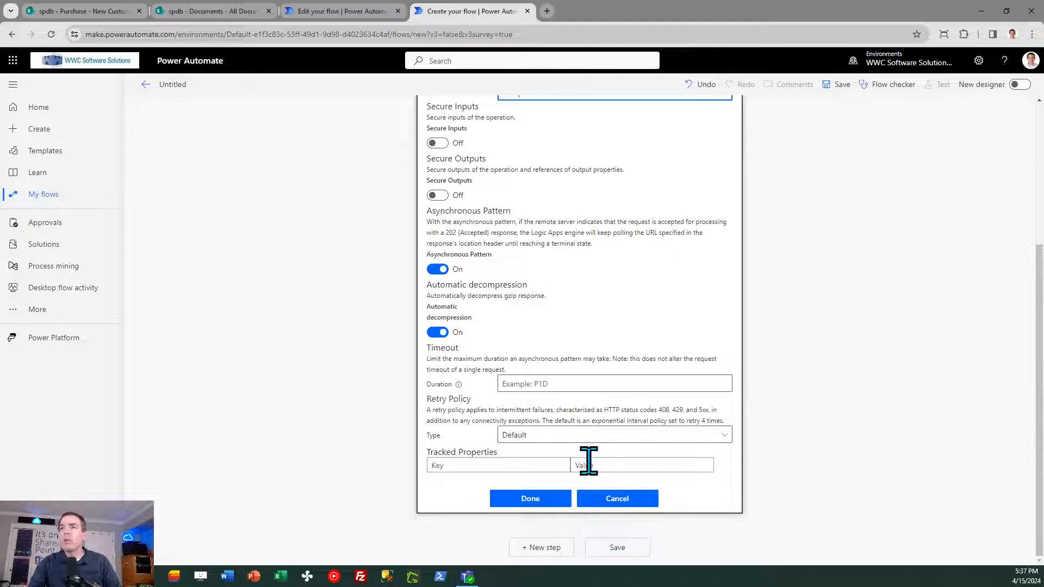
left_click(543, 498)
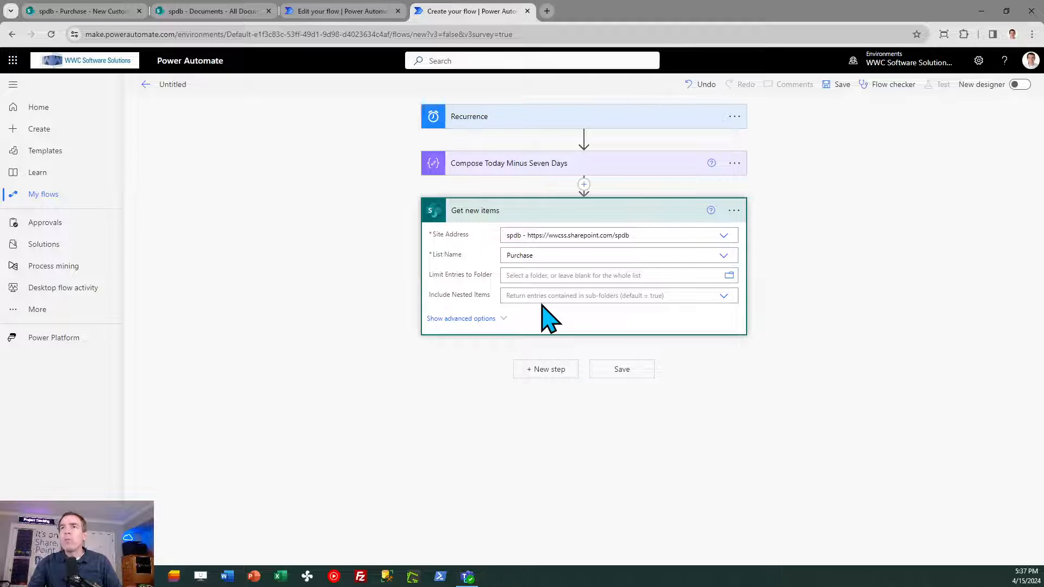
- Show the advanced options of Get new items and copy the filter query from the Weekly Customers Activity flow's matching action
left_click(474, 319)
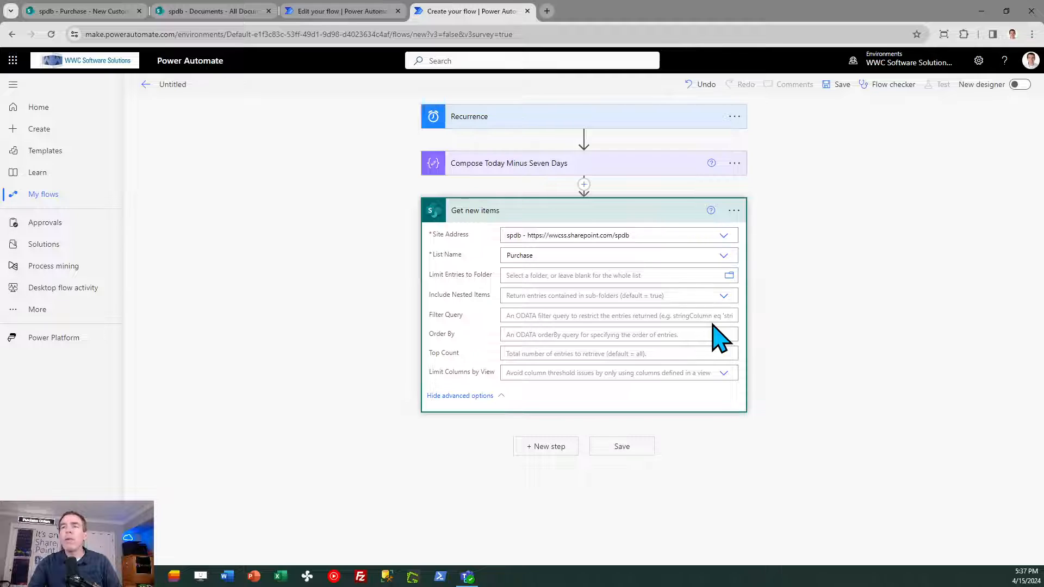
left_click(362, 12)
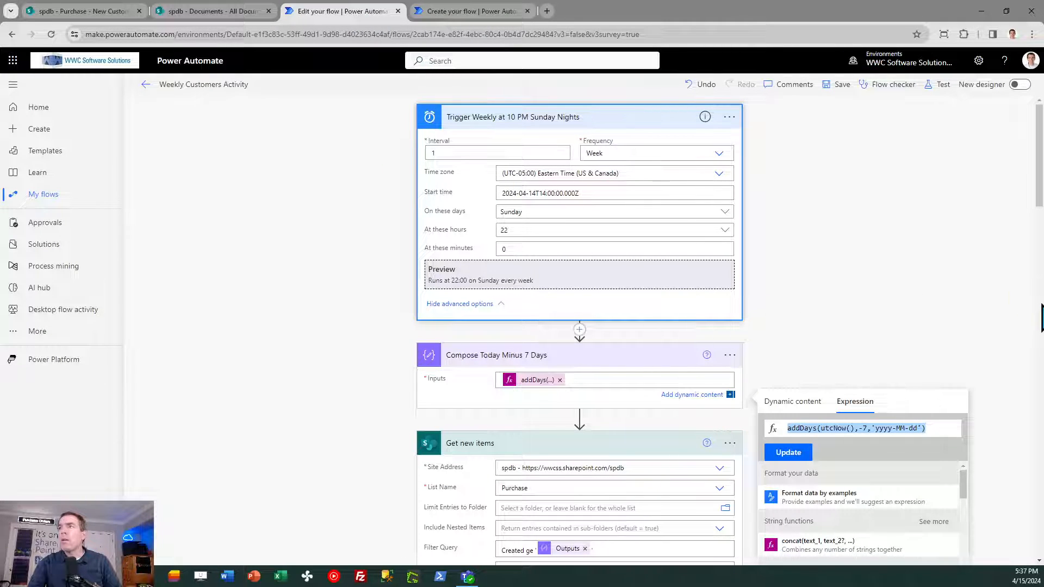
scroll(1040, 185, "down", 1)
left_click_drag(1040, 188, 1036, 252)
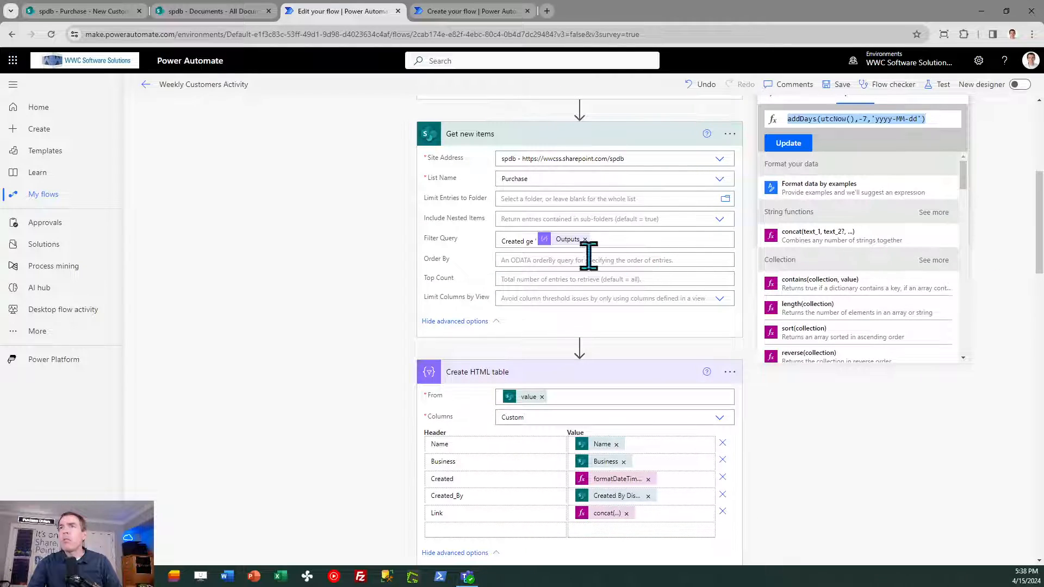
left_click(496, 240)
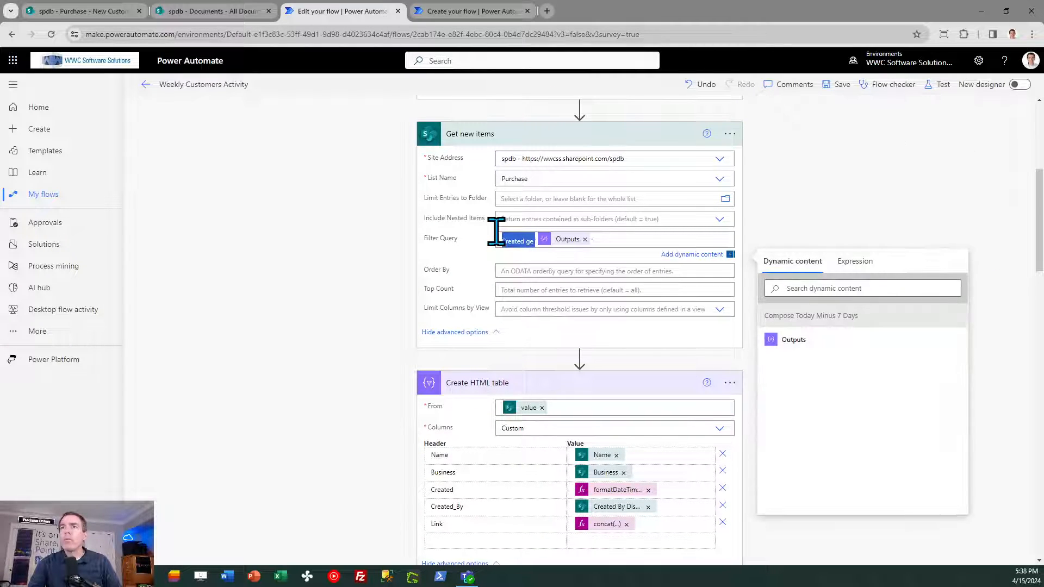
left_click_drag(497, 240, 599, 240)
key("ctrl+c")
- Set the new flow's Get new items filter query to Created ge followed by the Compose Today Minus Seven Days Outputs in single quotes
left_click(474, 11)
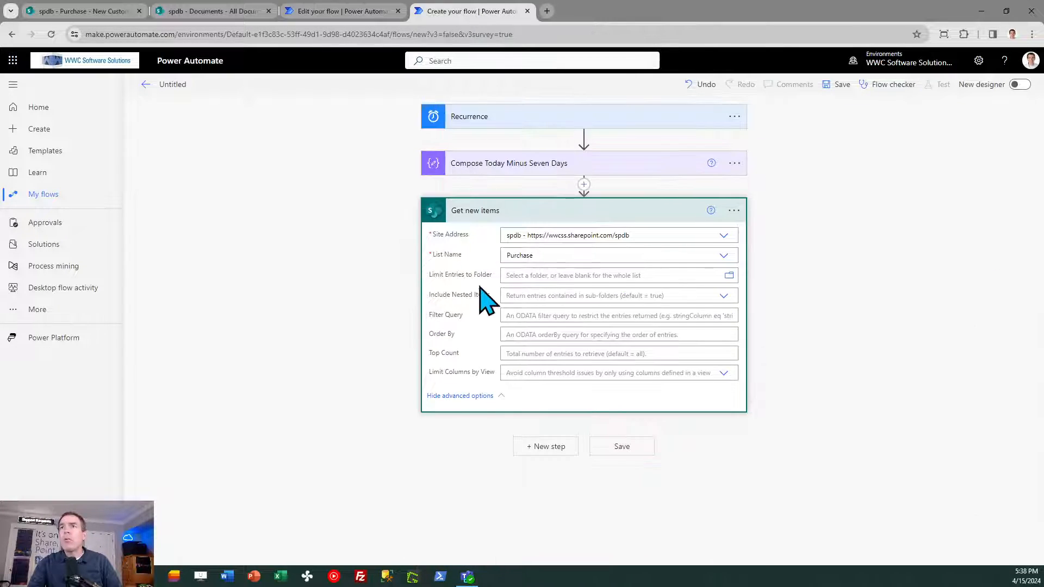
left_click(530, 315)
key("ctrl+v")
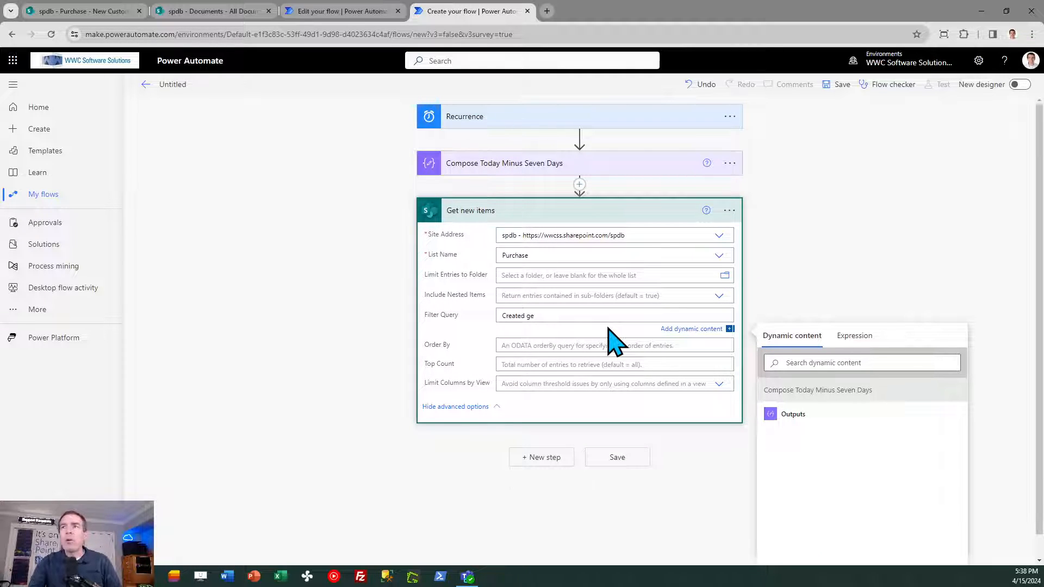
left_click(798, 418)
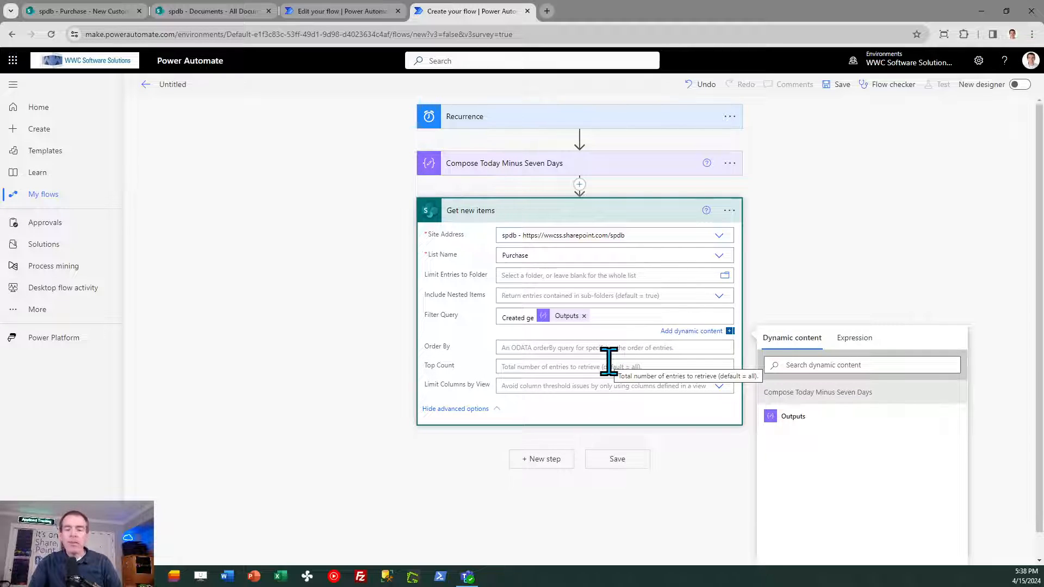
type("'")
left_click(881, 235)
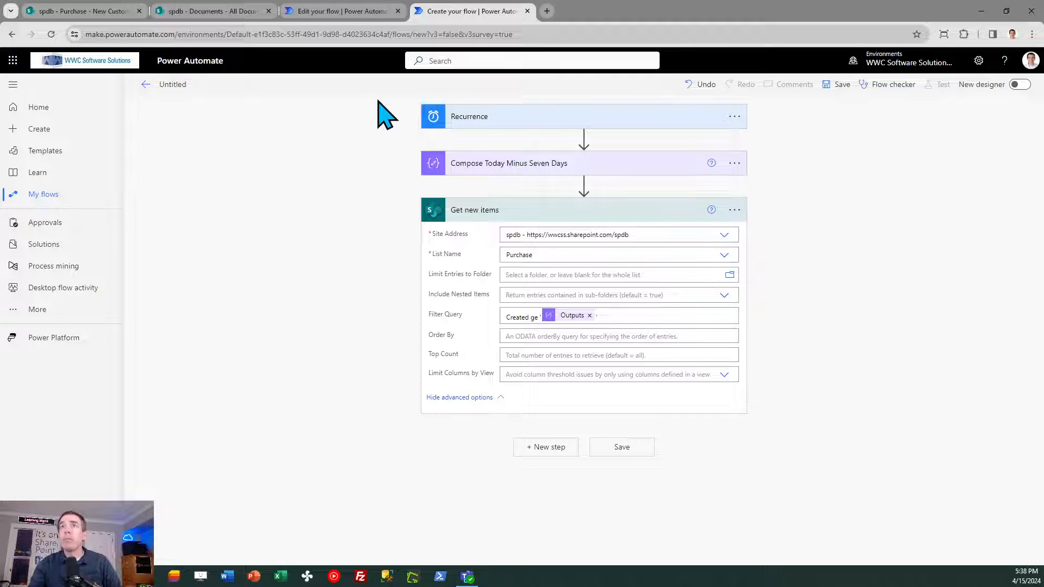
- Check the reference flow's next action and add a Data Operation Create HTML table action after Get new items in the new flow
left_click(363, 17)
left_click(967, 196)
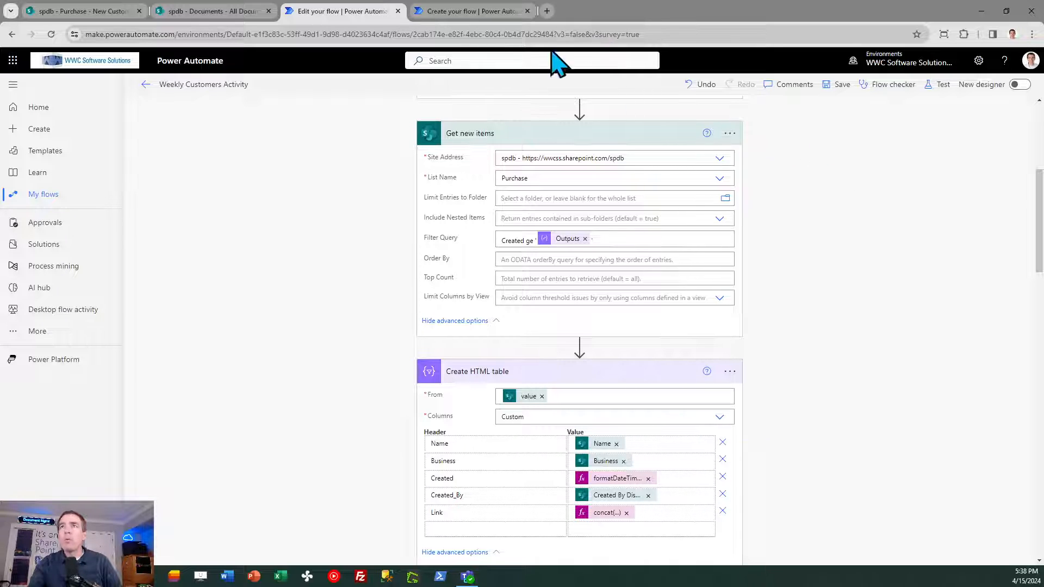
left_click(477, 13)
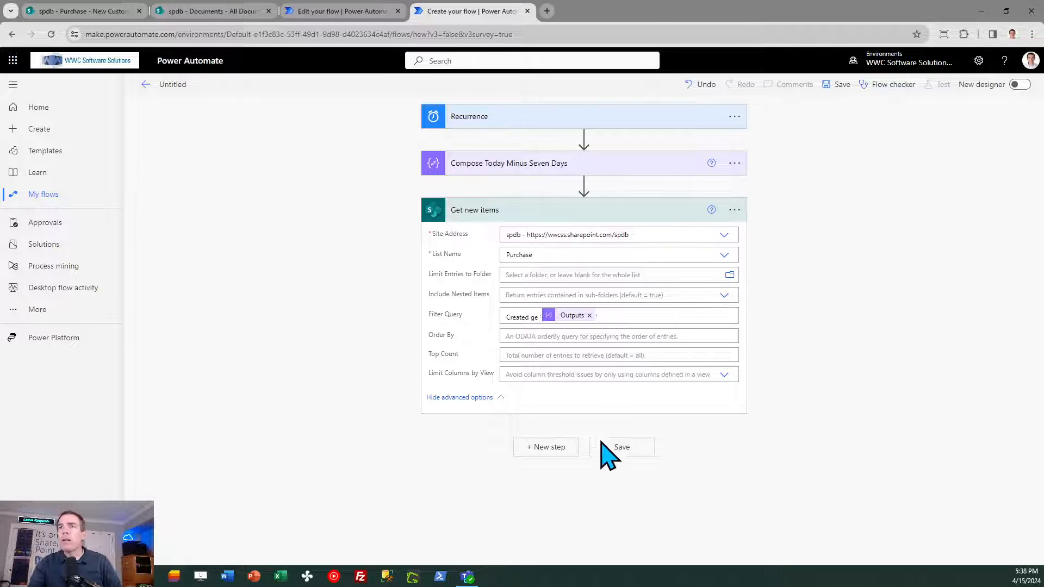
left_click(562, 448)
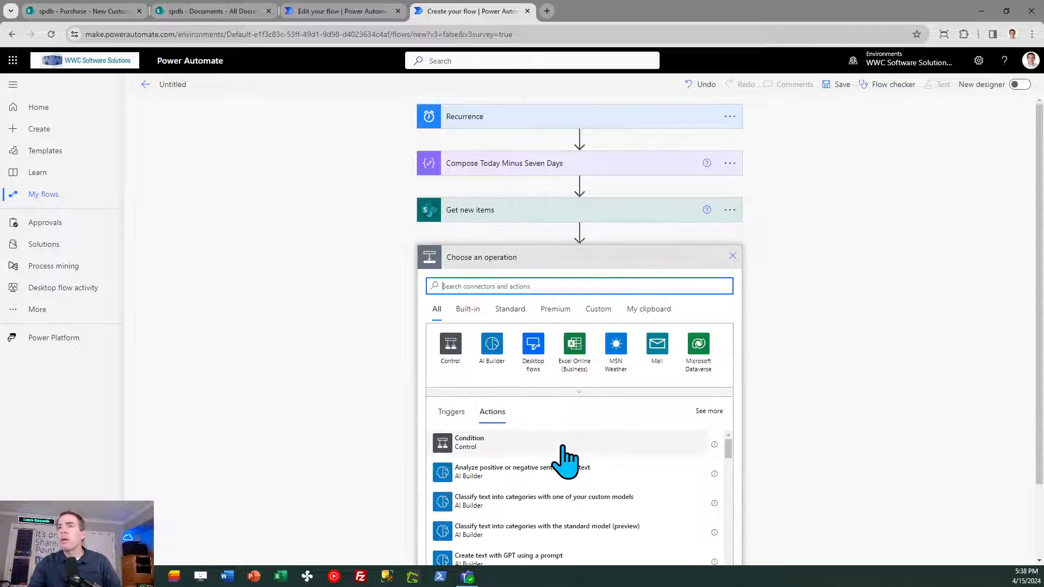
type("create")
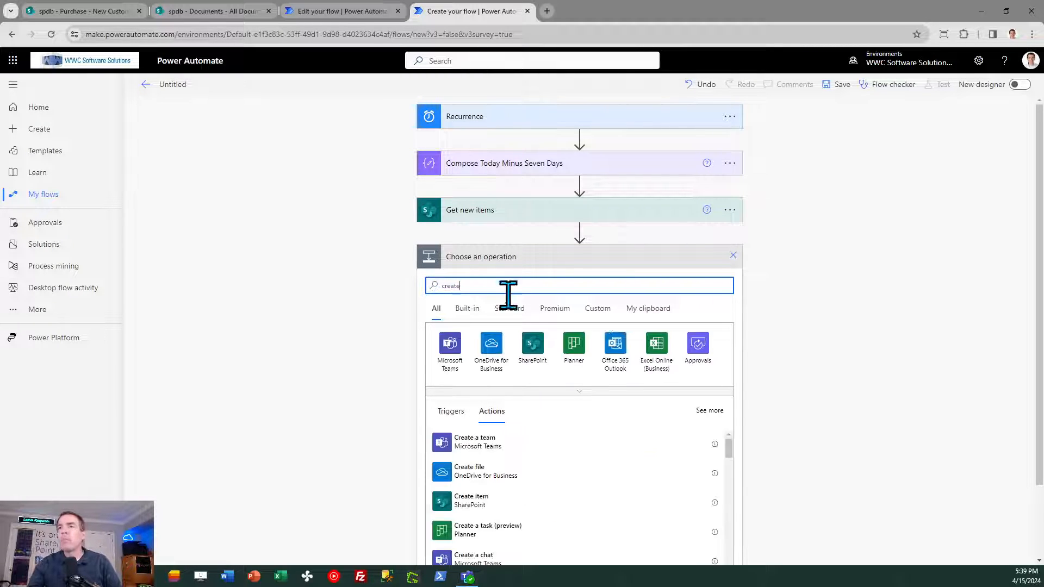
key("BackSpace")
key("BackSpace")
key("BackSpace")
key("BackSpace")
key("BackSpace")
type("cre")
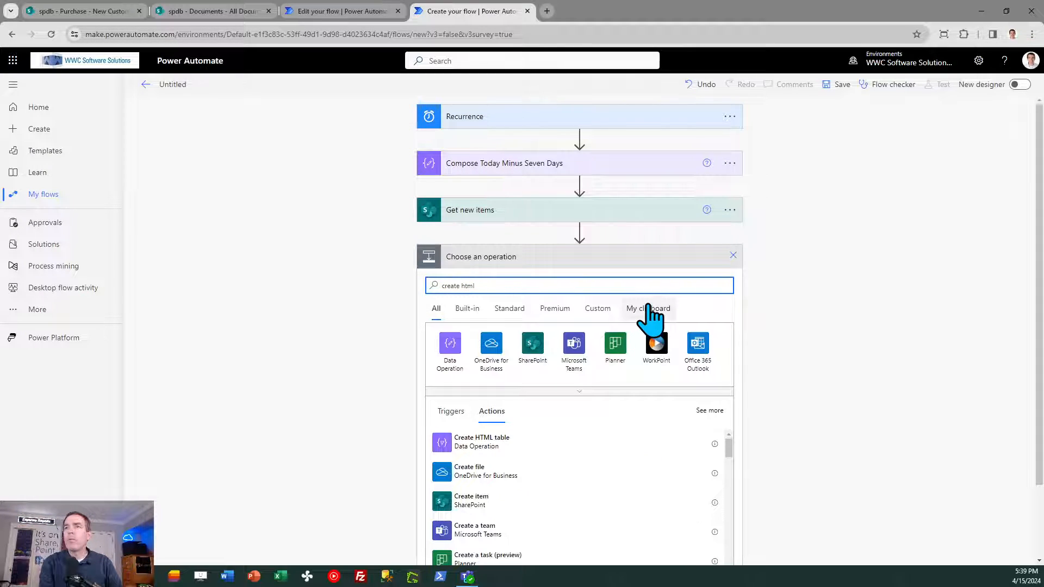
left_click(500, 441)
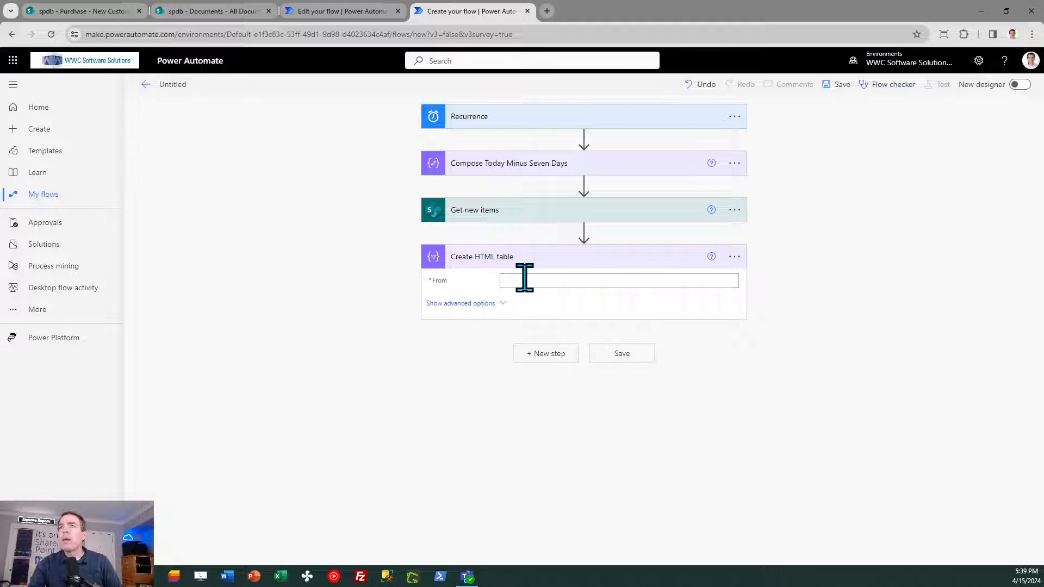
- Set the Create HTML table source to the value list from Get new items and its columns to Custom
left_click(525, 278)
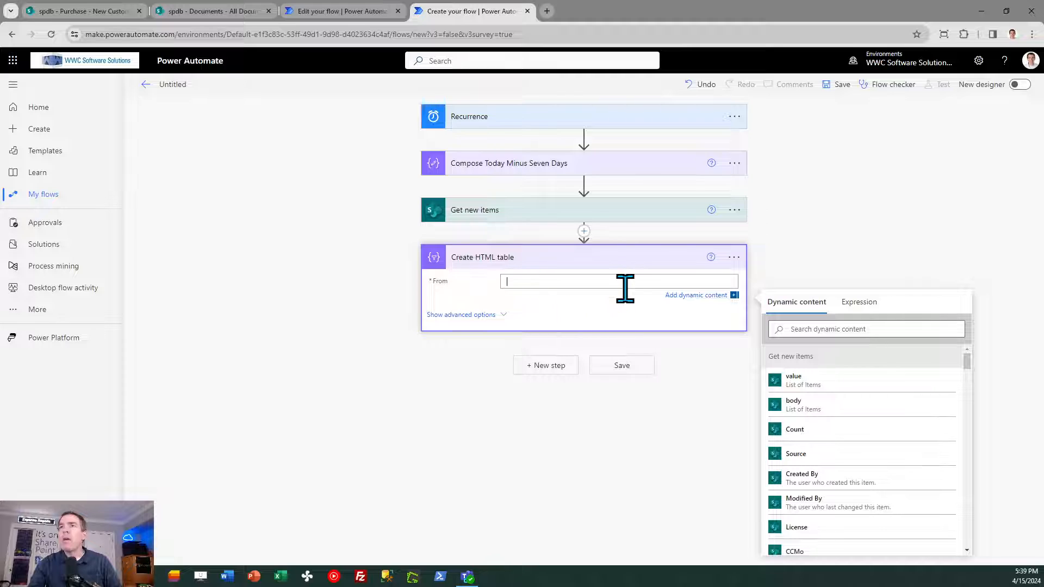
left_click(833, 383)
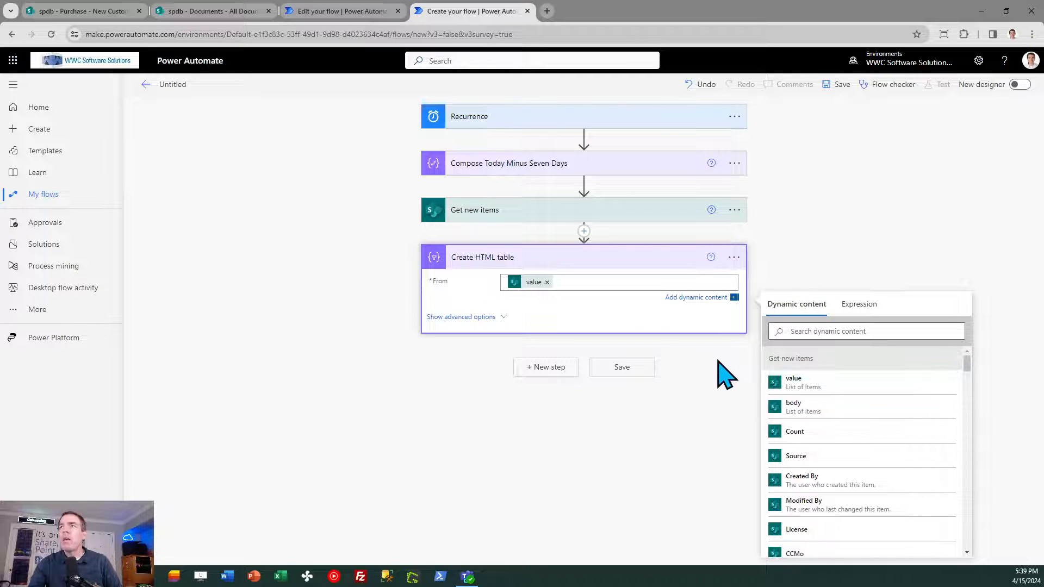
left_click(478, 318)
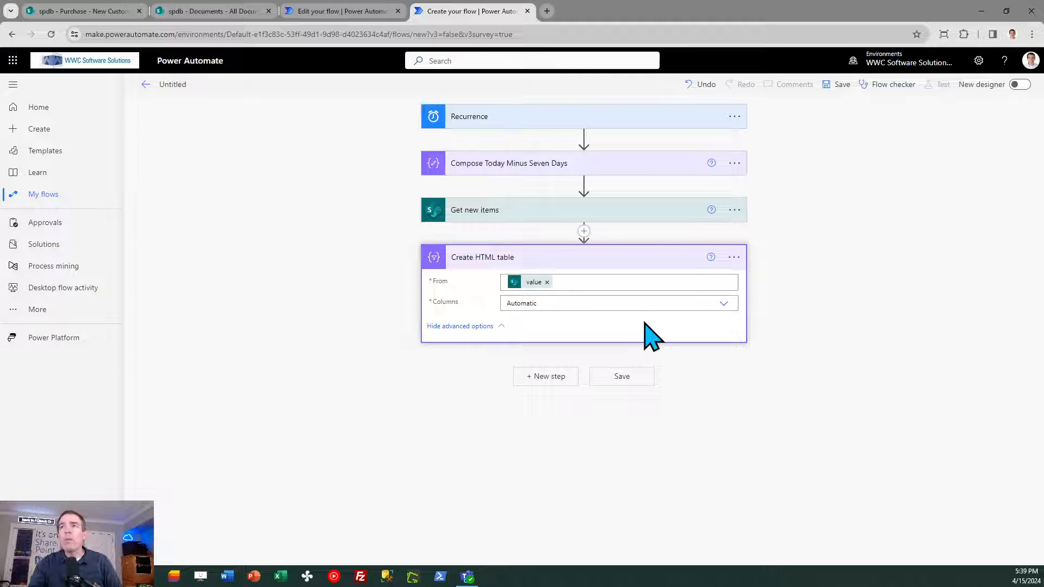
left_click(723, 304)
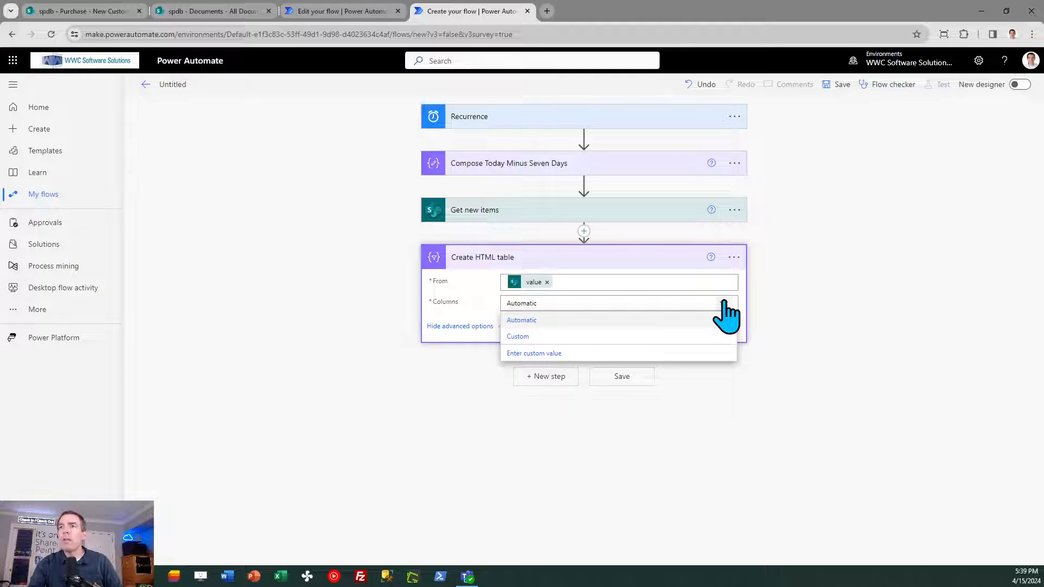
left_click(521, 336)
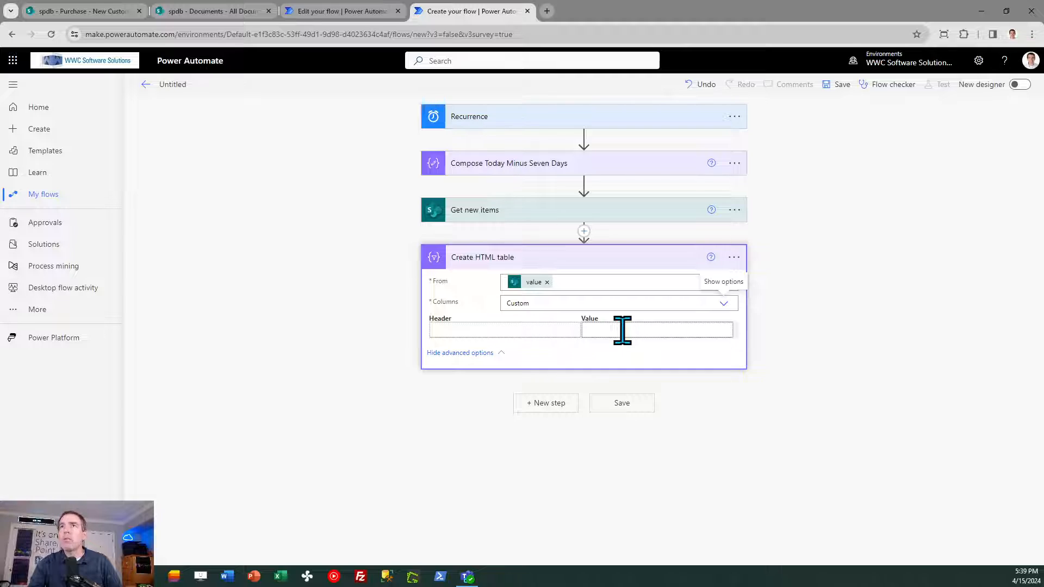
- Add the column headers Name and Business to the Create HTML table action, following the reference flow
left_click(343, 17)
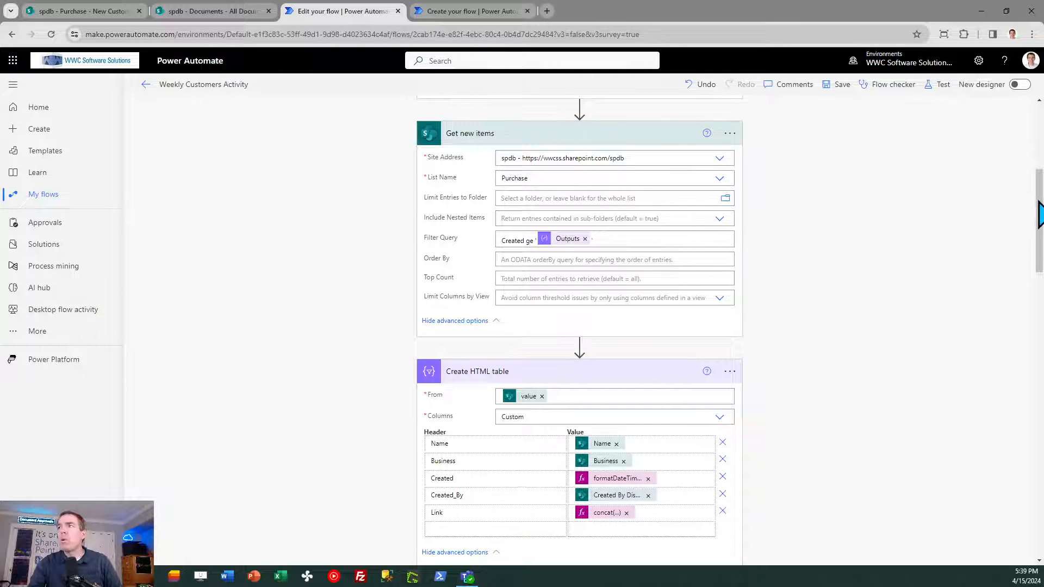
left_click_drag(1042, 192, 1043, 218)
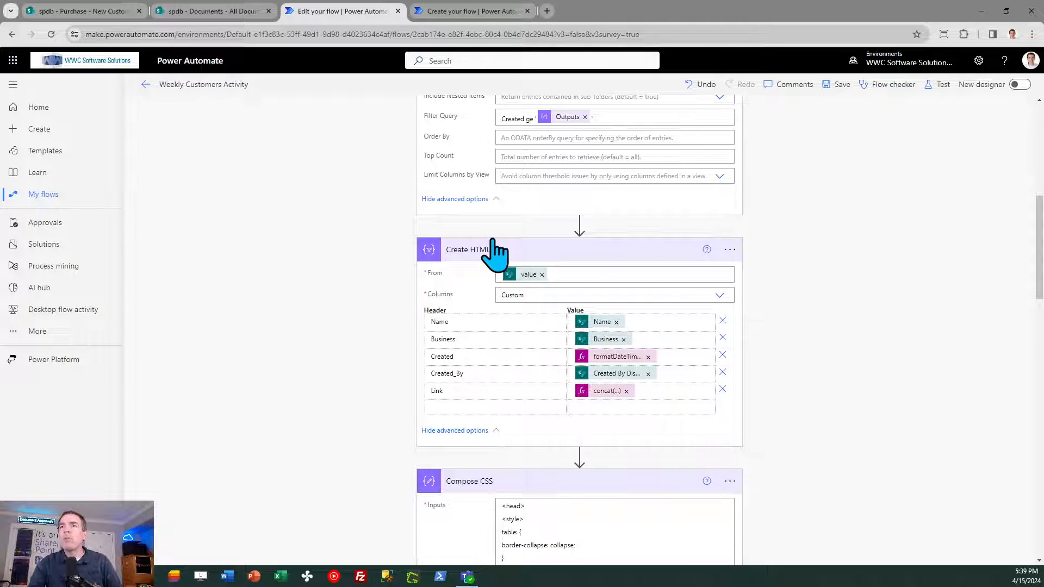
left_click(466, 11)
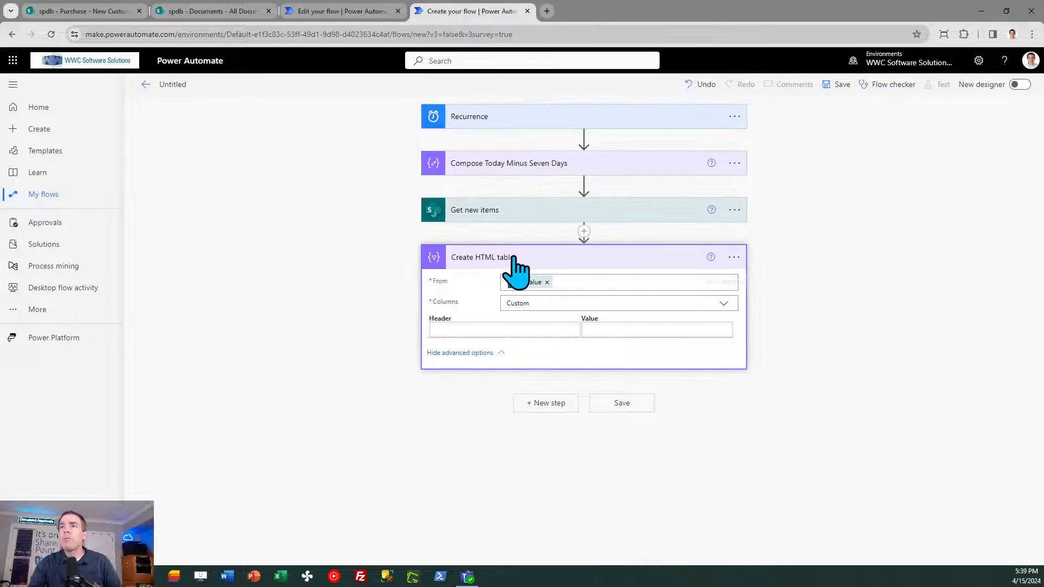
left_click(479, 330)
type("Name")
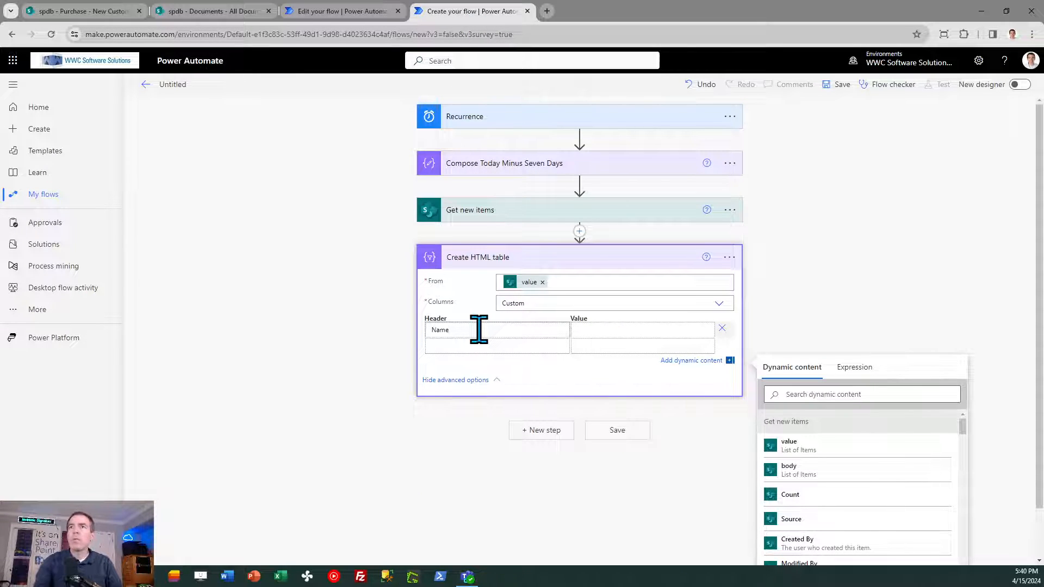
left_click(485, 348)
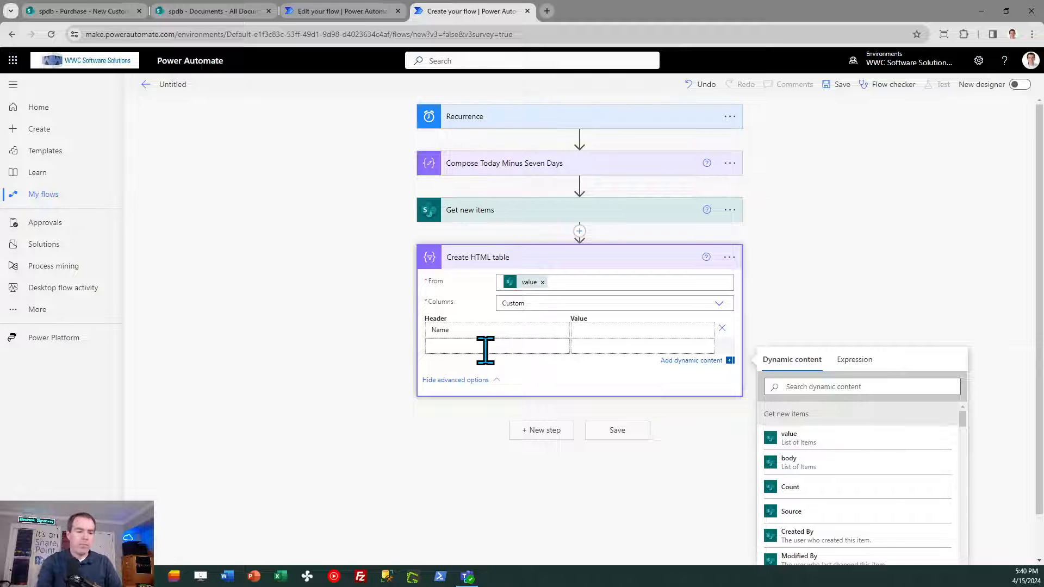
type("B")
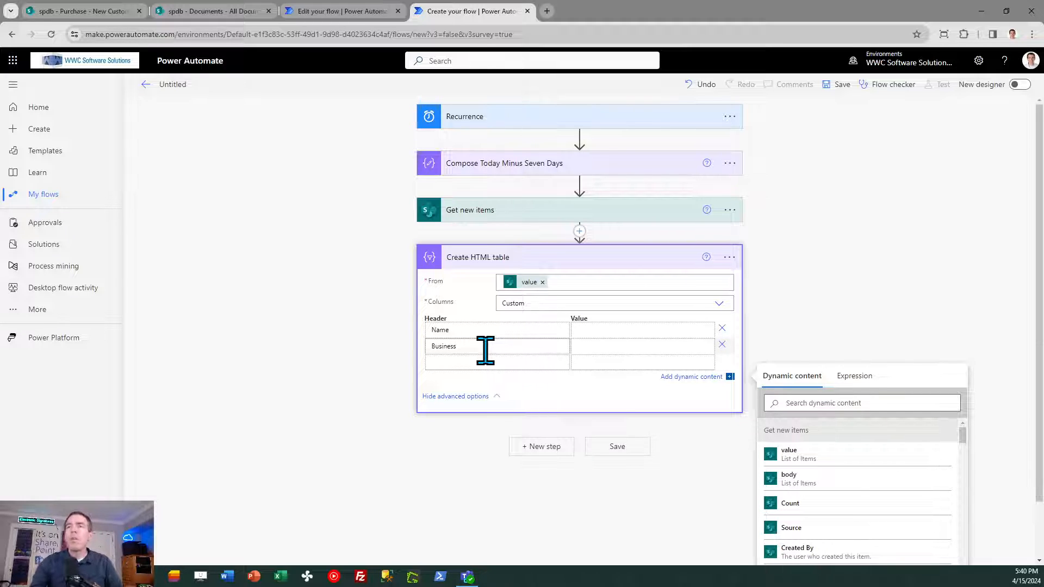
type("usiness")
- Add a Created header below Business in the HTML table, following the reference flow's column order
left_click(456, 364)
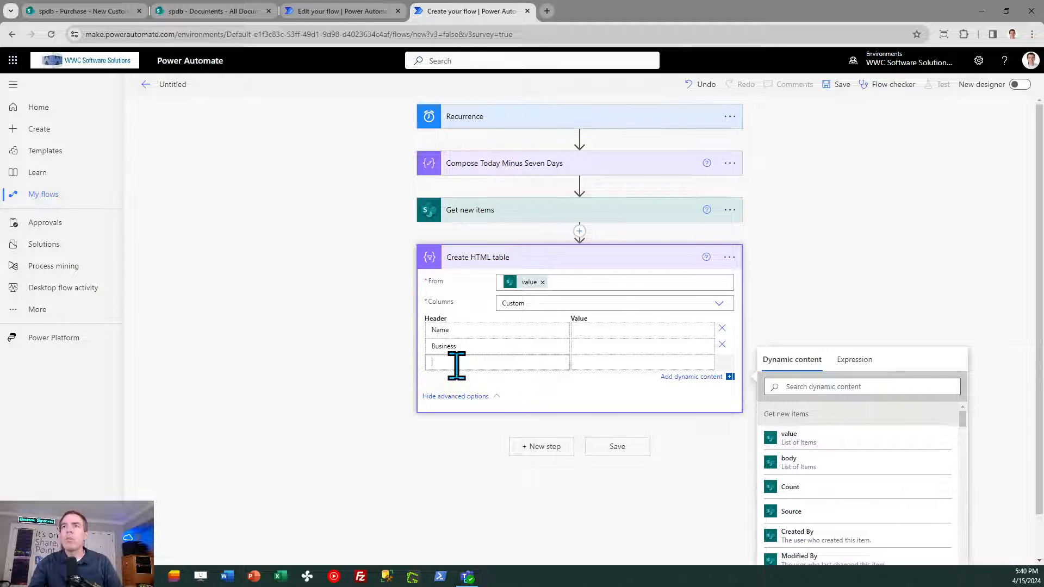
left_click(349, 8)
left_click(470, 12)
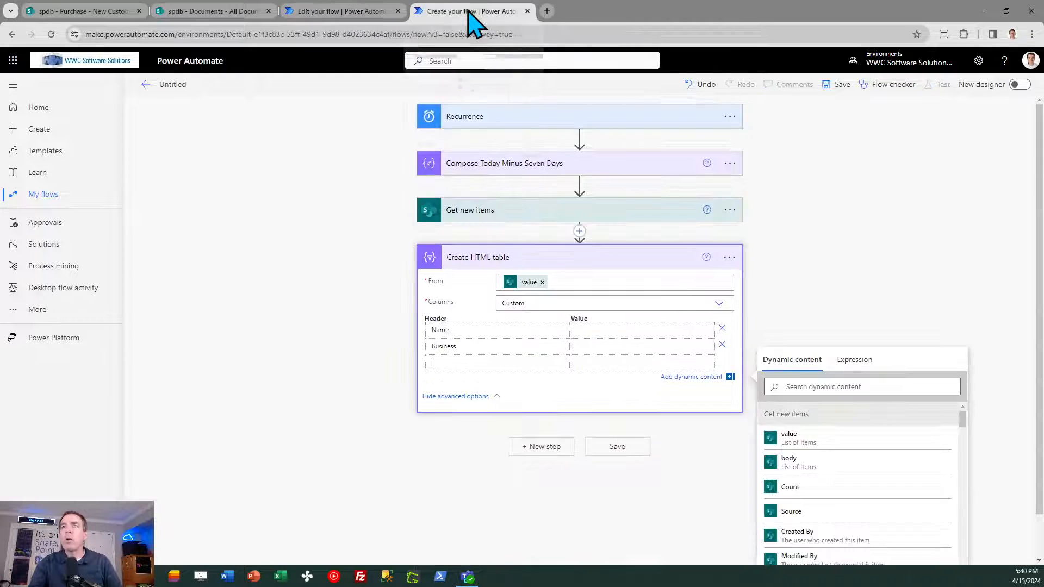
type("Created")
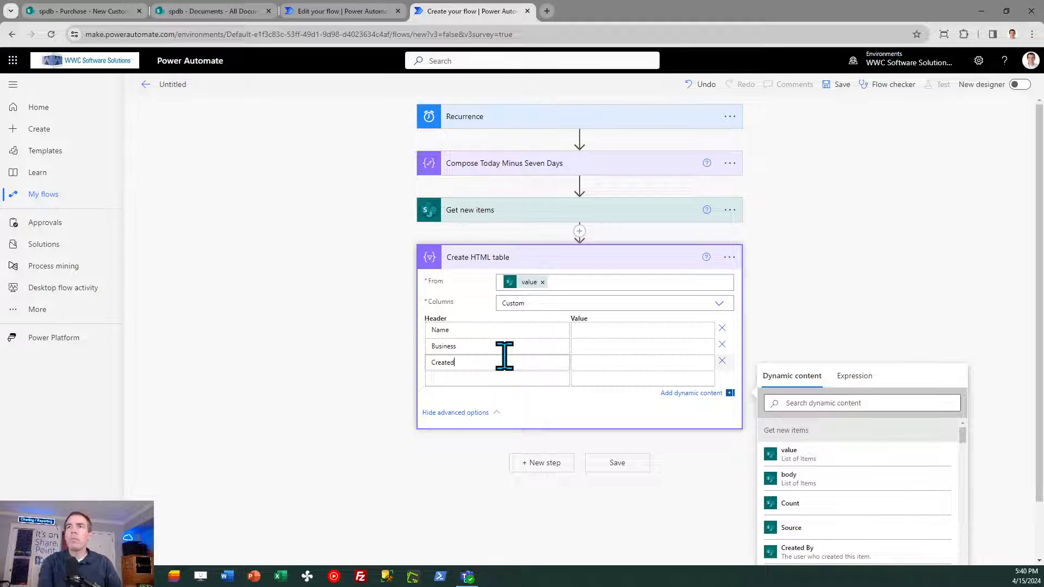
- Add a Created_By header below Created in the Create HTML table action
left_click(453, 381)
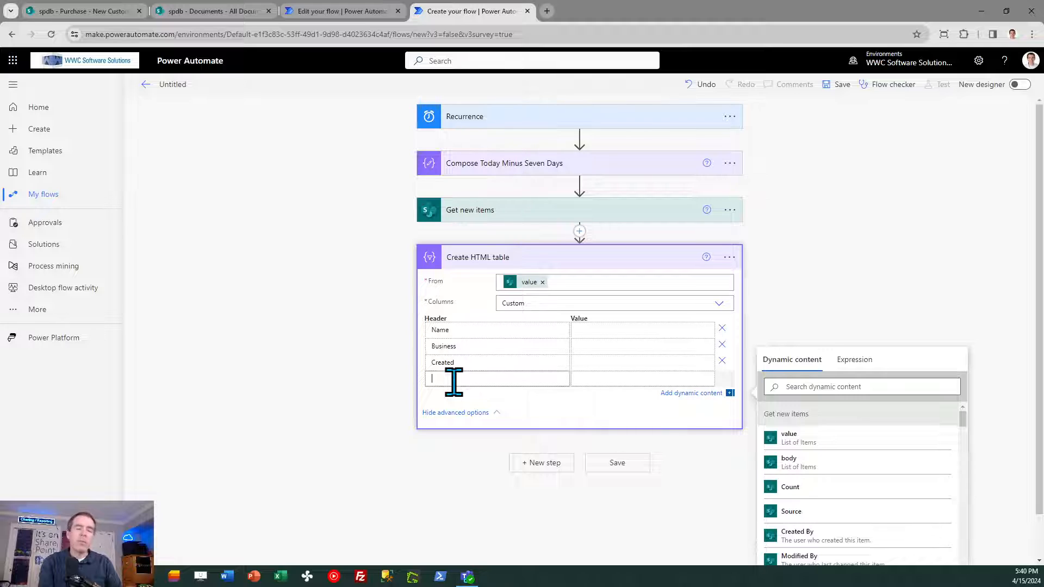
type("Created_")
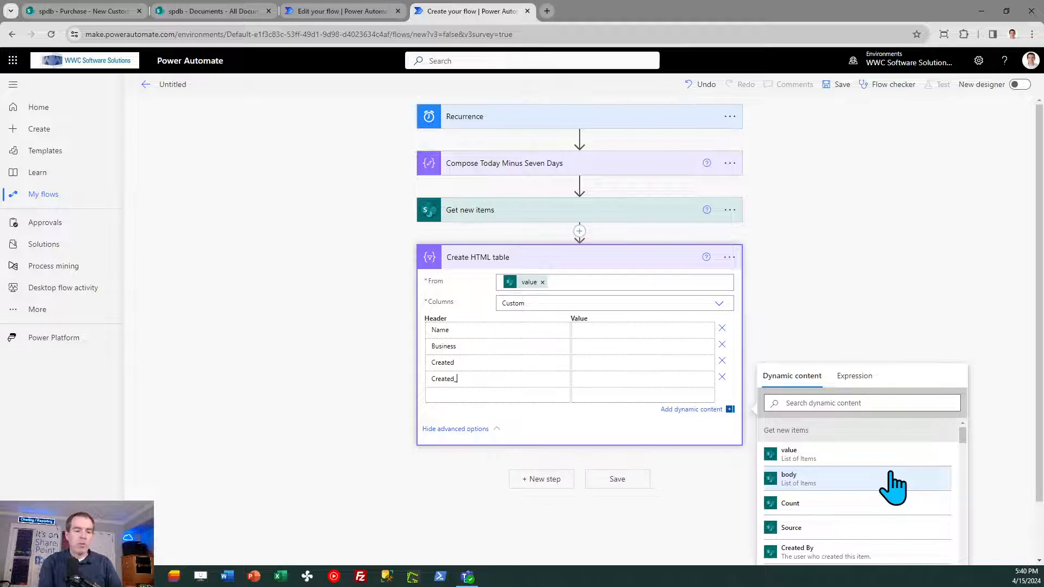
type(" By")
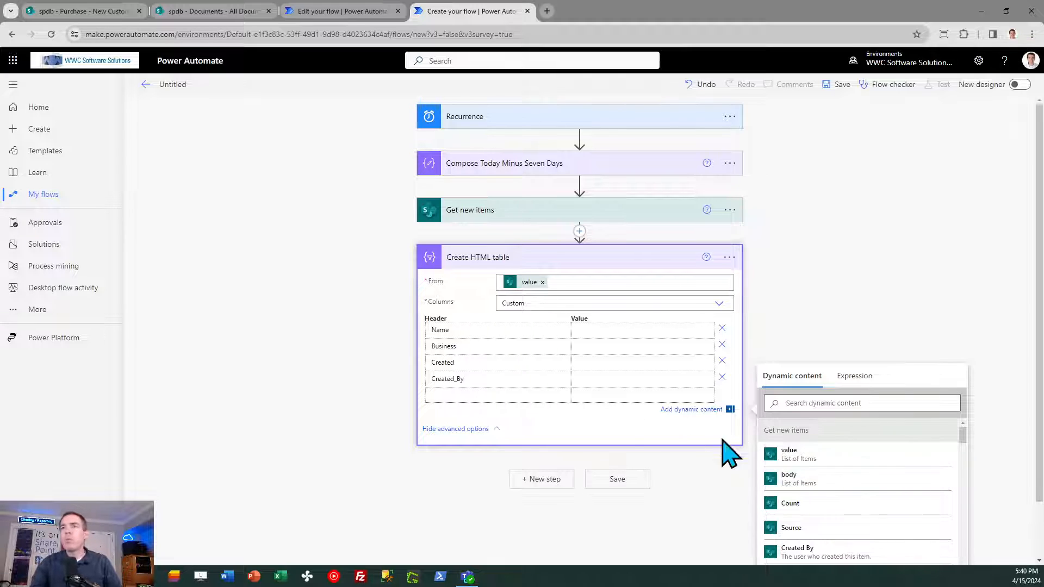
- Add a Link header below Created_By in the HTML table, following the reference flow, and keep the underscore in Created_By
left_click(466, 396)
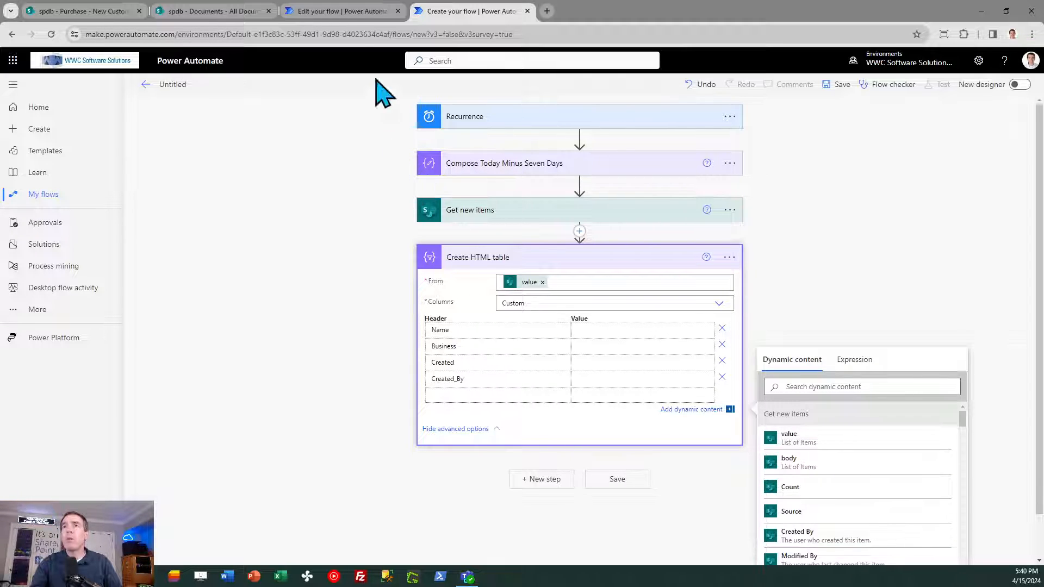
left_click(356, 11)
left_click(458, 11)
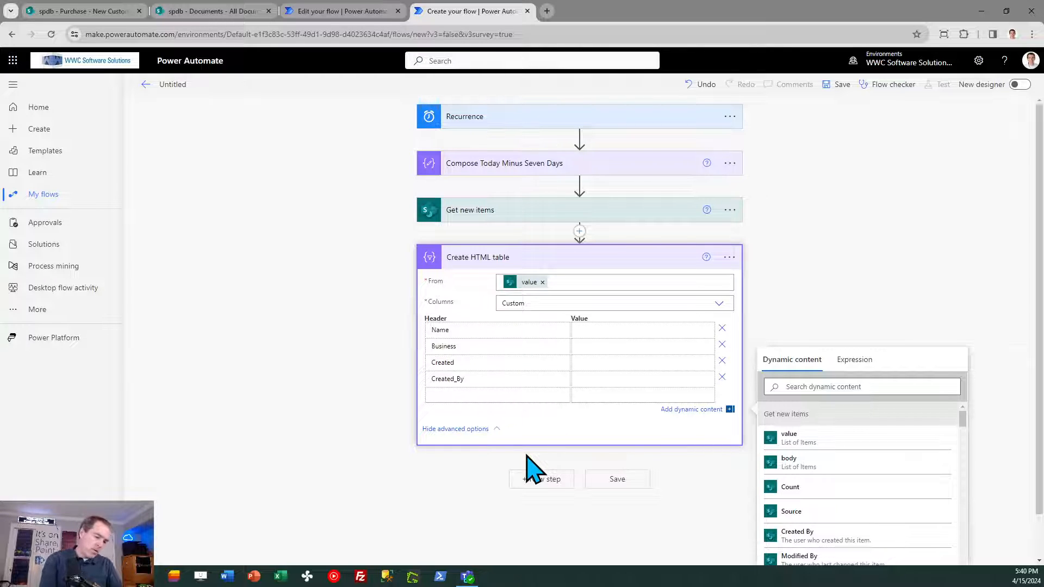
type("Link")
left_click(514, 413)
left_click(482, 380)
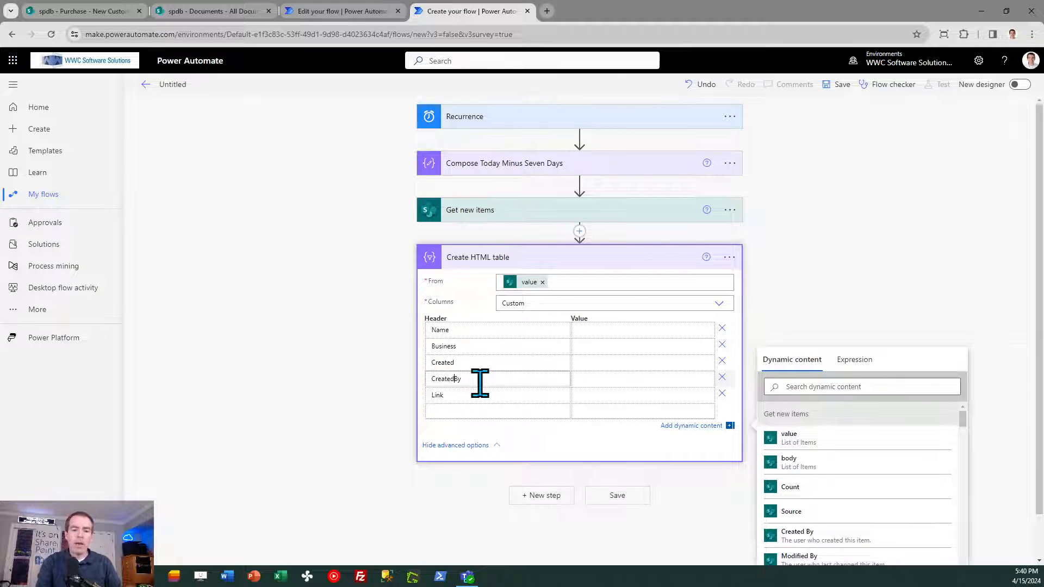
key("BackSpace")
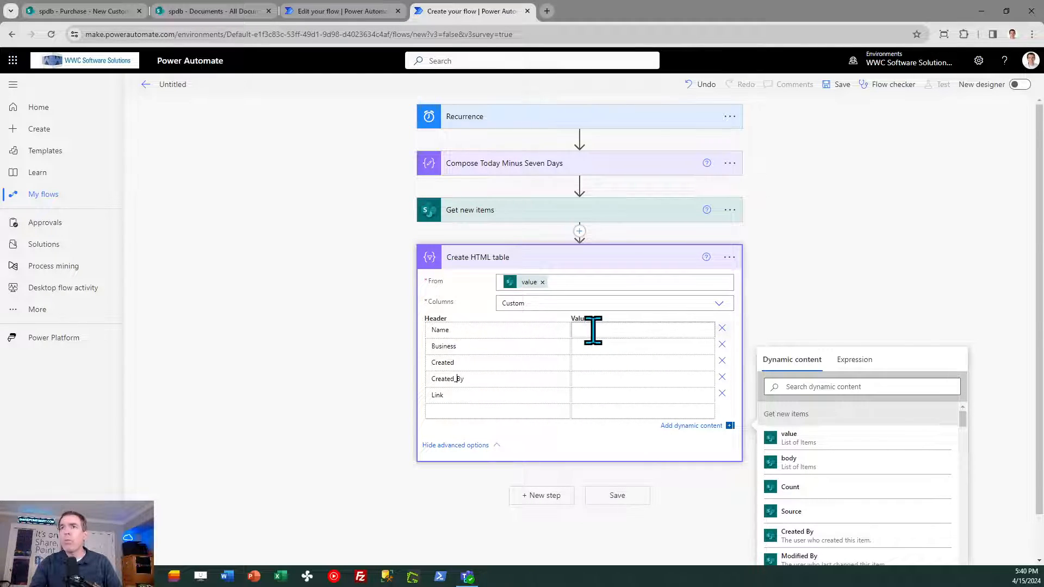
- Set the Name column's value to the Name dynamic content from Get new items, following the reference flow
left_click(359, 11)
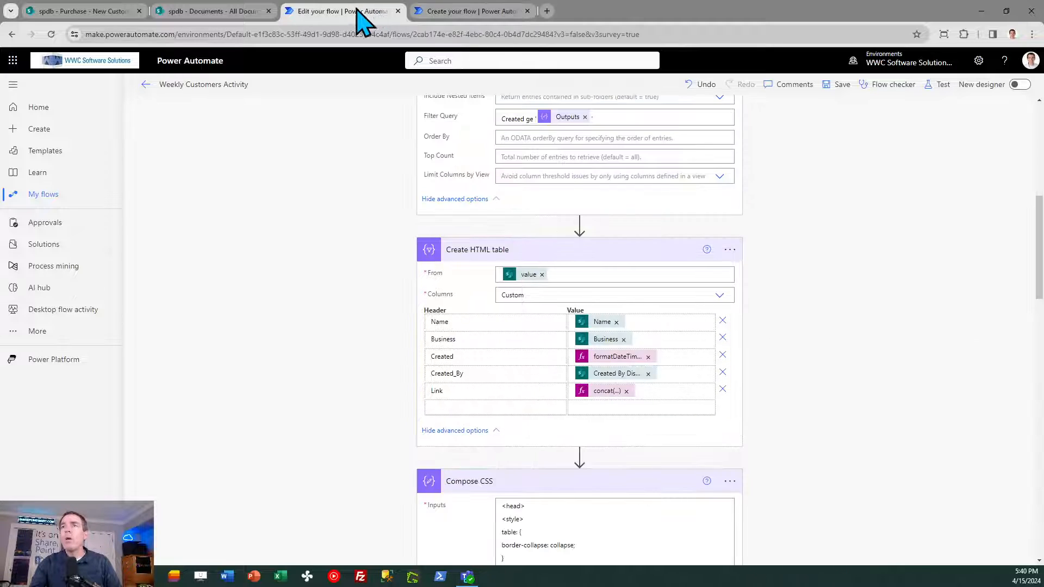
left_click(466, 15)
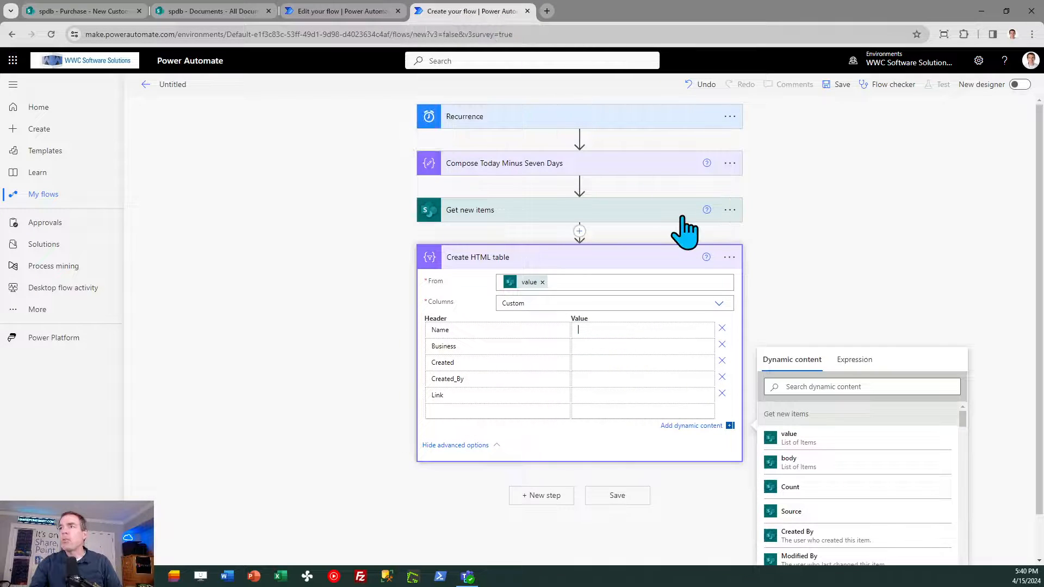
scroll(1041, 326, "down", 1)
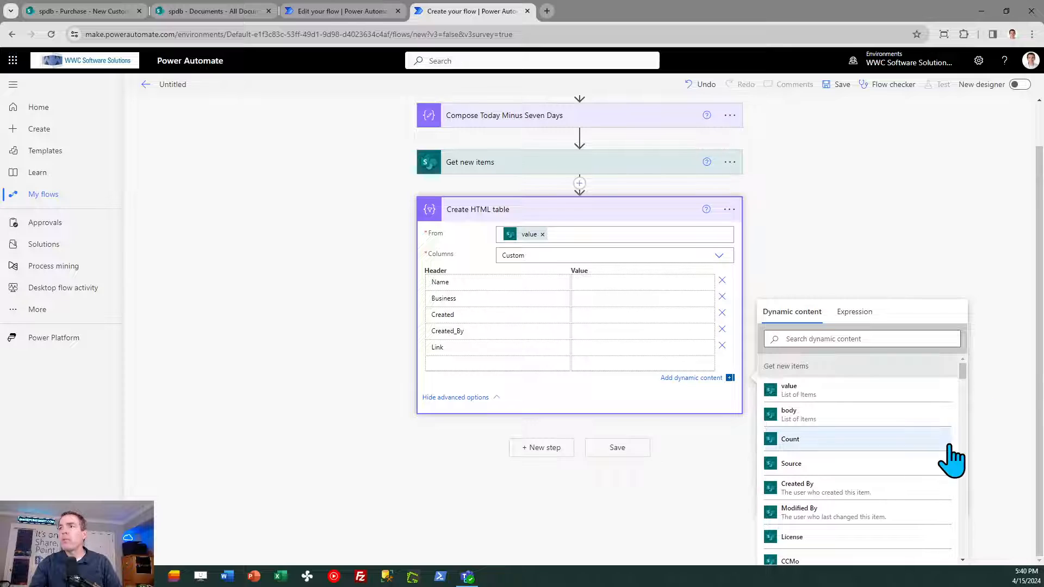
left_click(844, 338)
type("name")
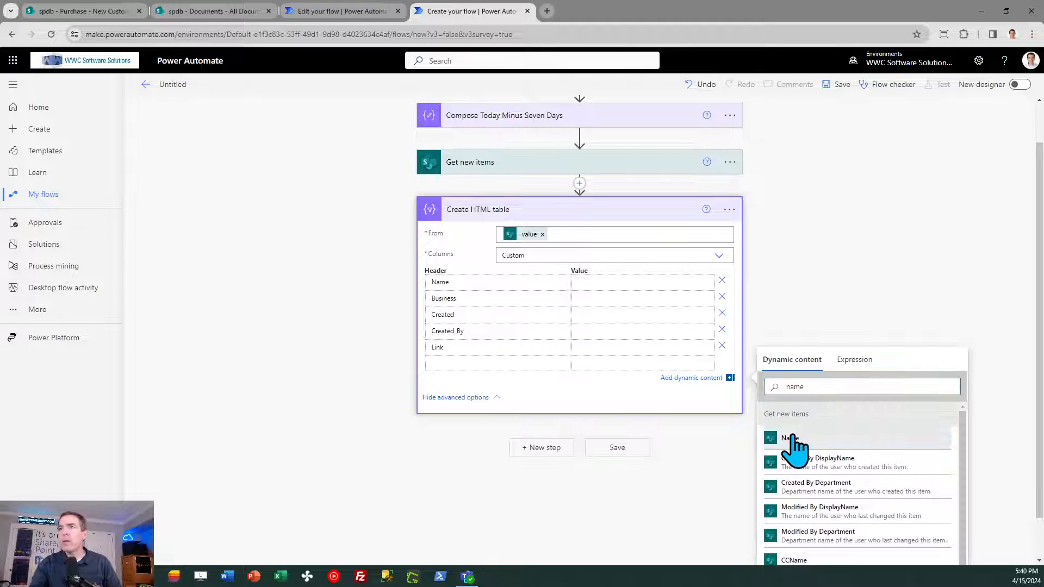
left_click(791, 438)
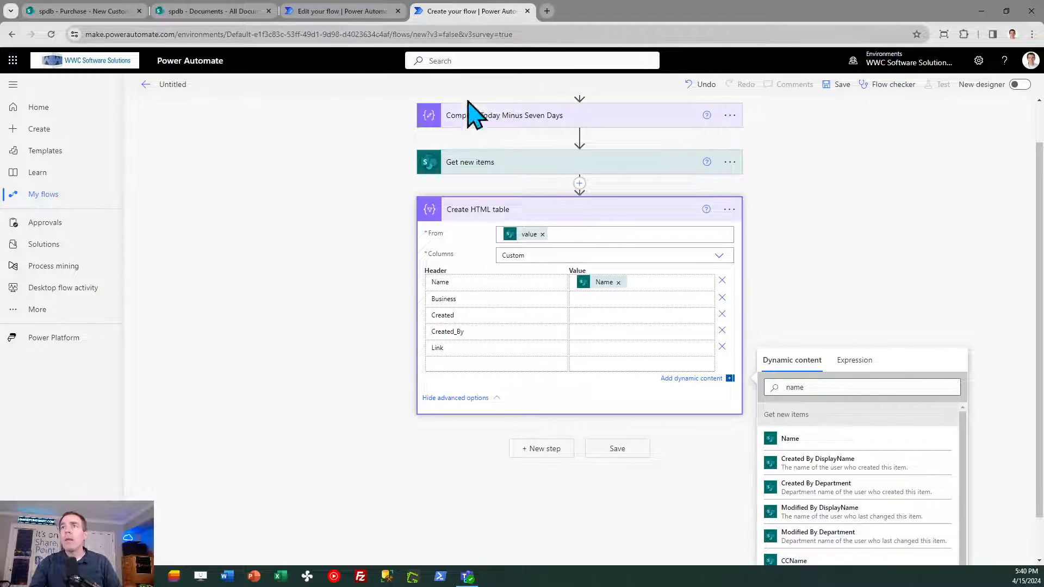
- Set the Business column's value to the Business dynamic content from Get new items, leaving only Name in the Name row
left_click(823, 387)
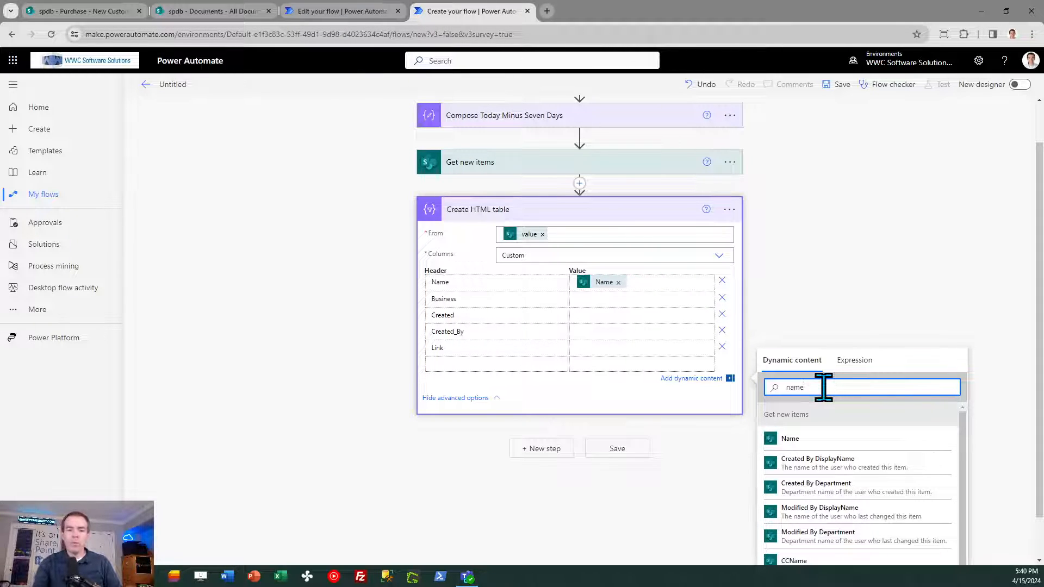
key("BackSpace")
key("BackSpace")
key("BackSpace")
key("BackSpace")
type("business")
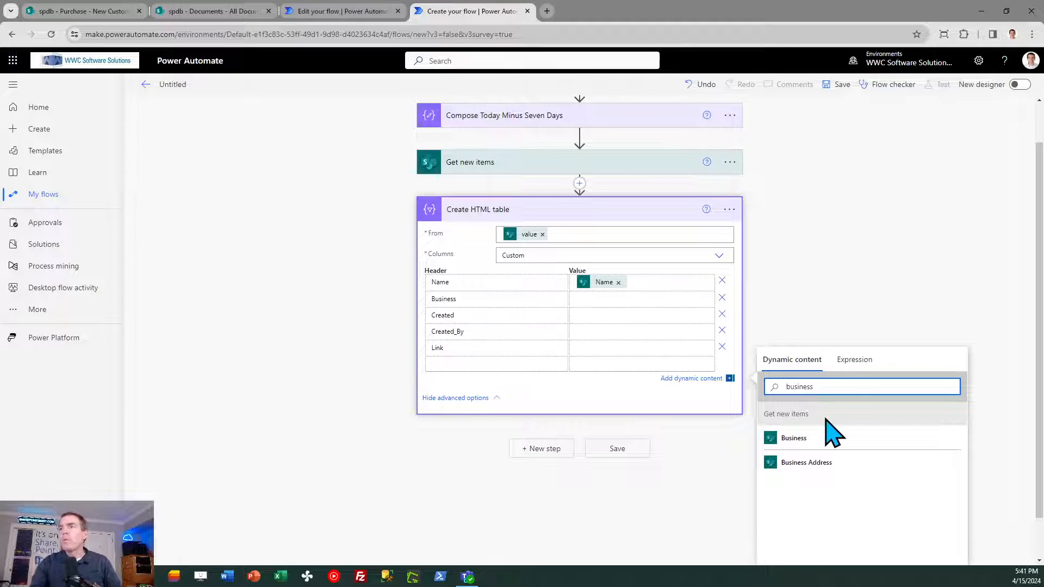
left_click(810, 439)
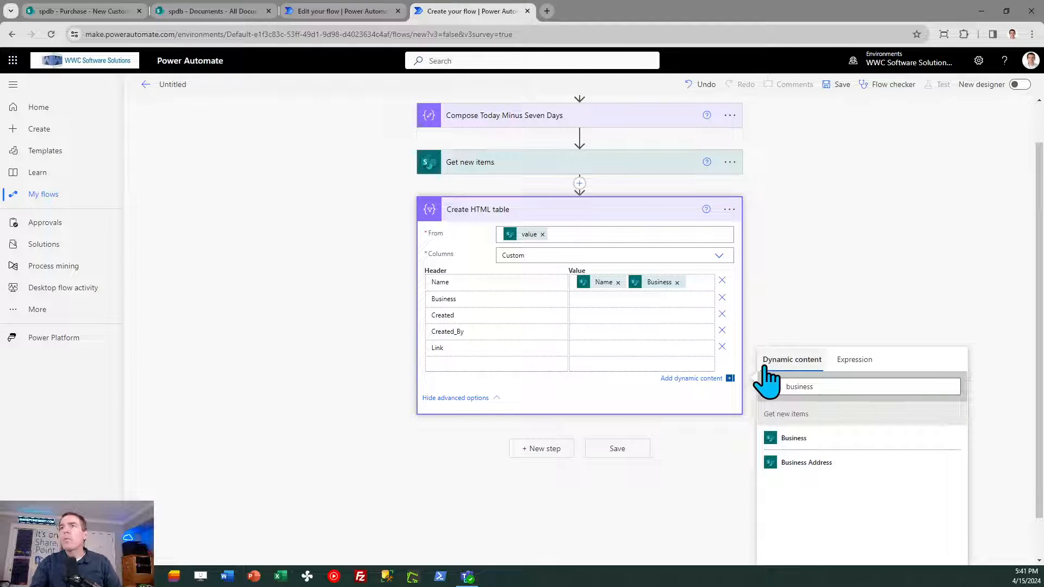
left_click(677, 282)
left_click(625, 301)
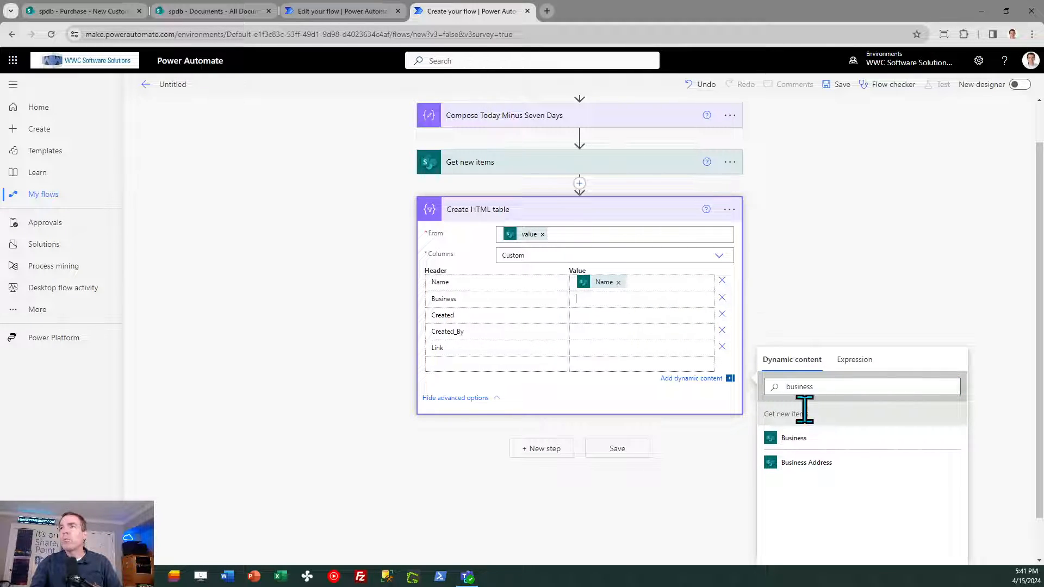
left_click(795, 439)
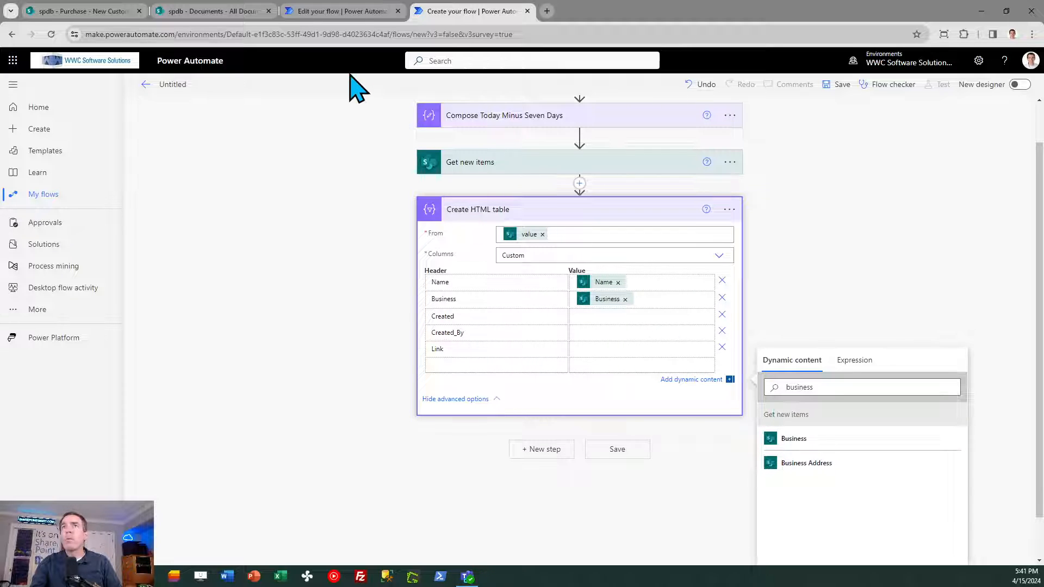
- Check the reference flow's column values and set the Created_By column's value to the Created By DisplayName dynamic content
left_click(354, 10)
mouse_move(475, 6)
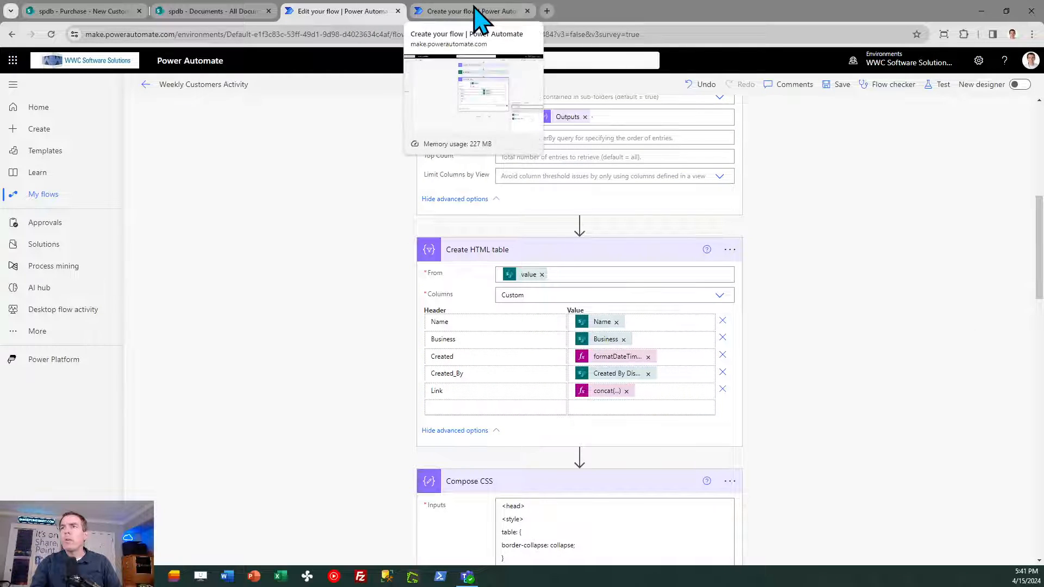
left_click(475, 8)
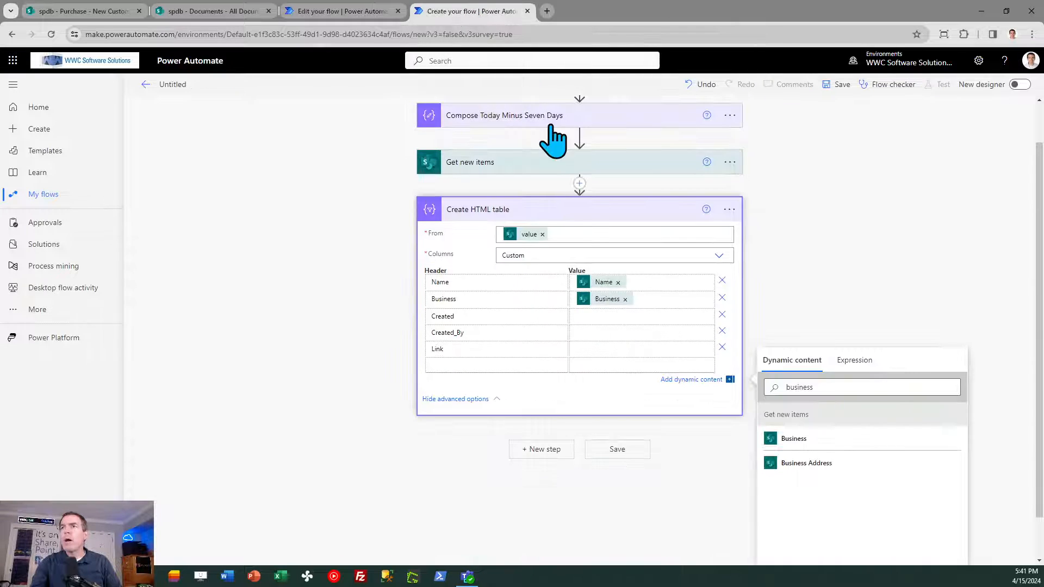
left_click(589, 333)
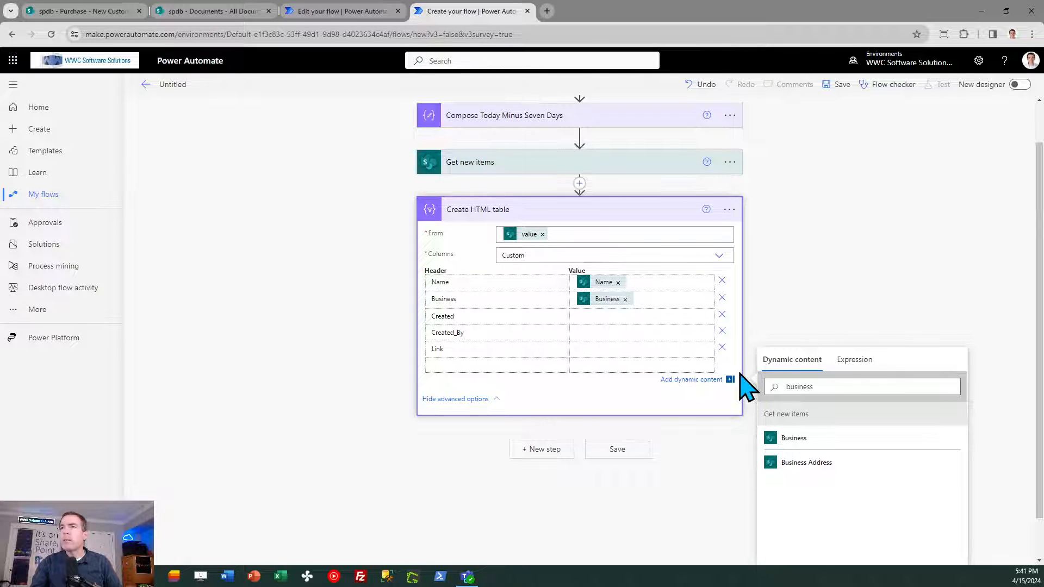
left_click(822, 386)
type("busi")
key("BackSpace")
key("BackSpace")
key("BackSpace")
key("BackSpace")
type("cr")
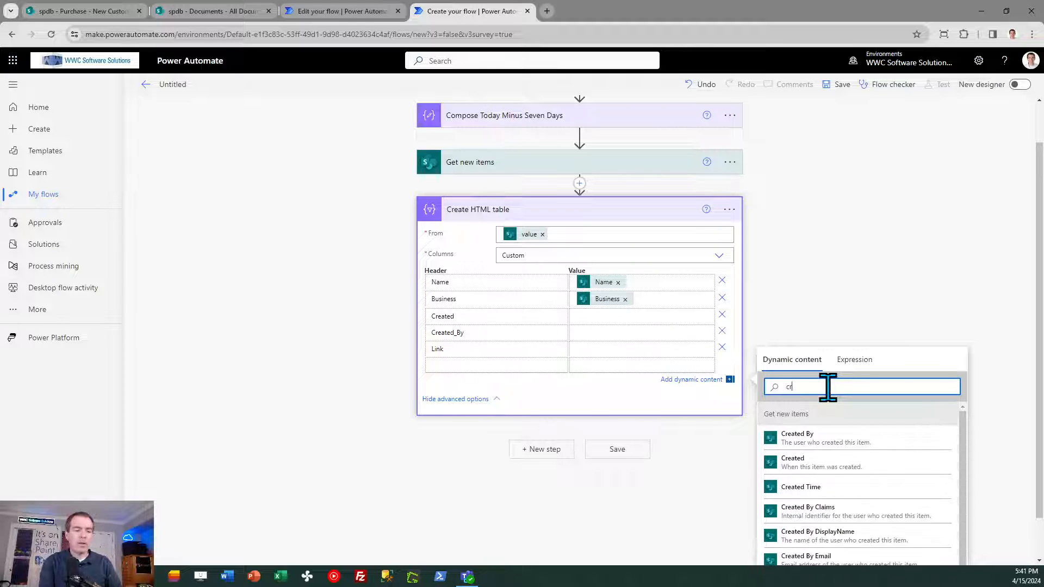
type("eated")
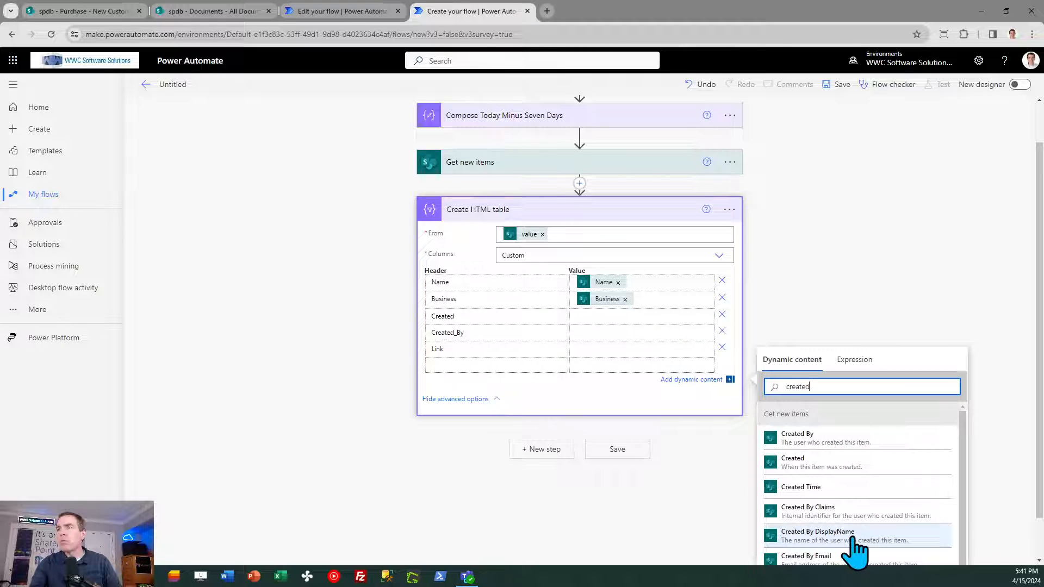
left_click(799, 537)
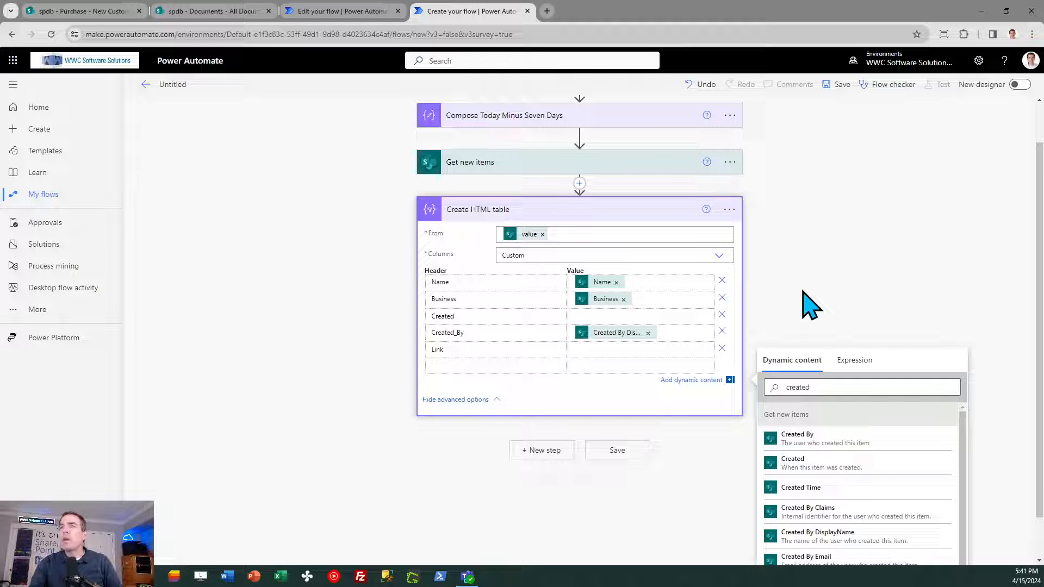
- Copy the formatDateTime expression from the Created column of the reference flow's HTML table
left_click(348, 15)
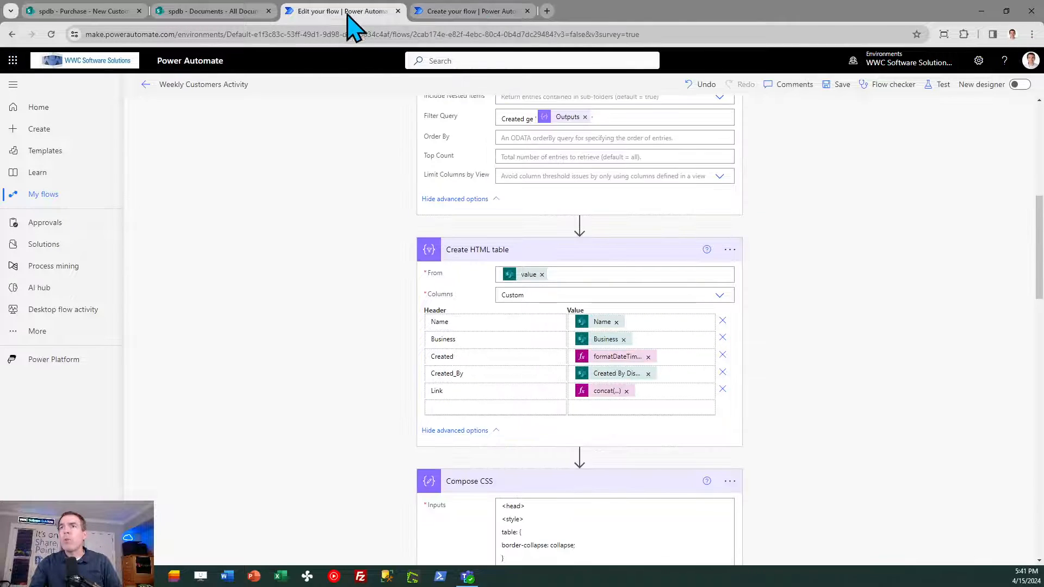
left_click(626, 359)
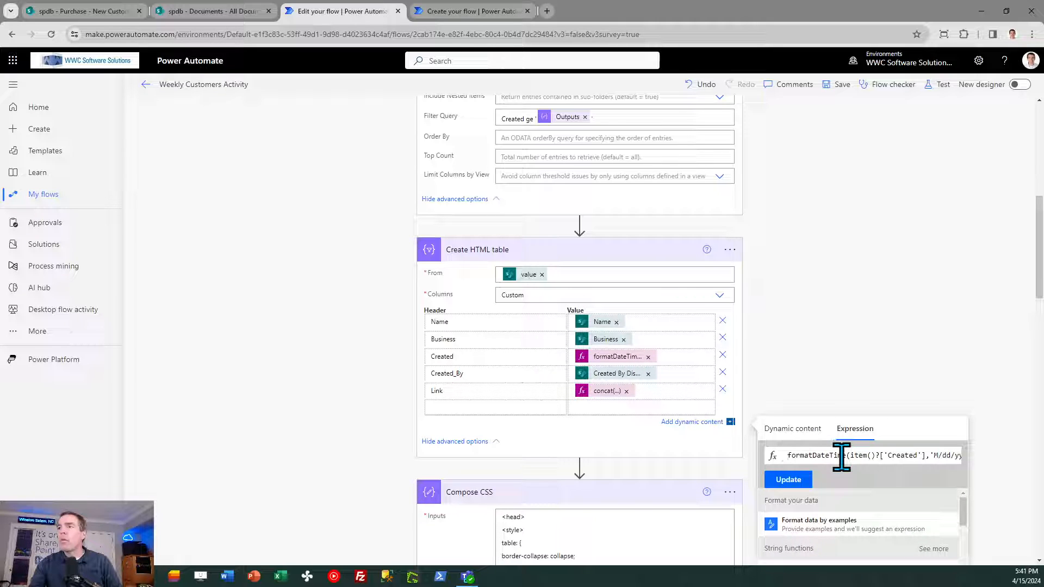
key("ctrl+a")
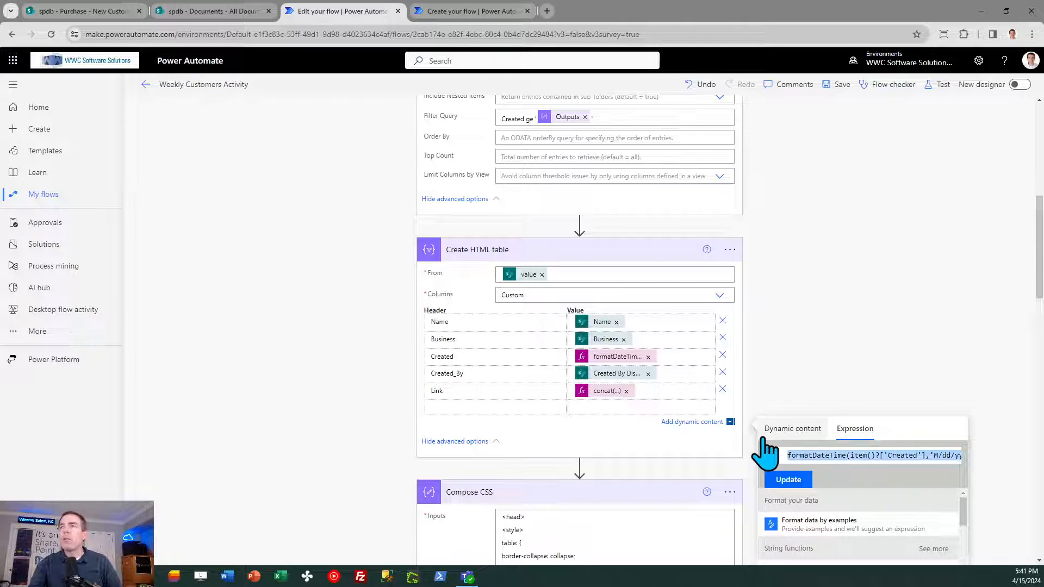
- Set the new flow's Created column value to the expression formatDateTime(item()?['Created'],'M/dd/yyyy h:mm tt')
left_click(462, 12)
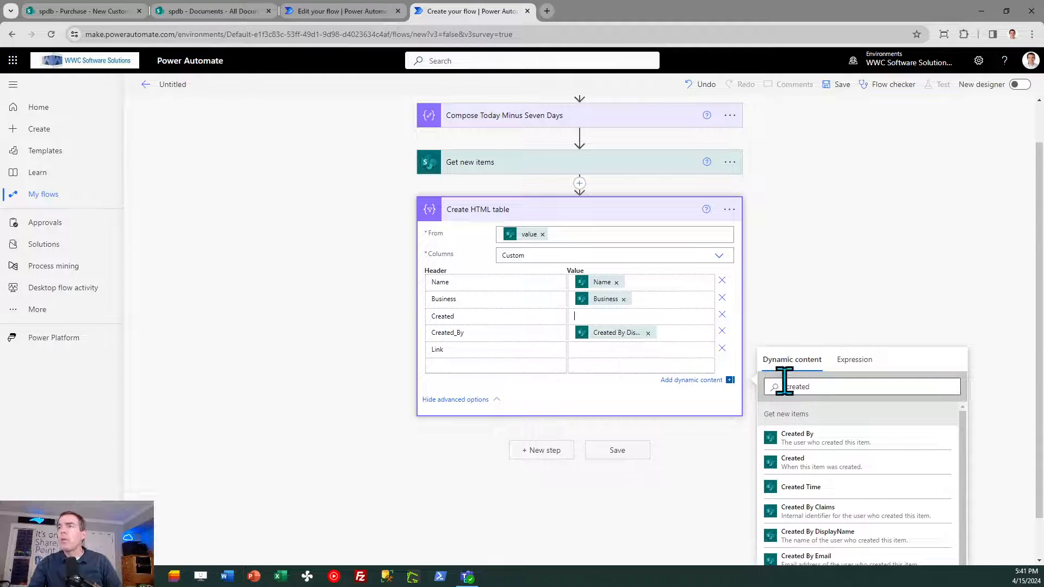
left_click(852, 361)
type("formatDateTime(item()?['Created'],'M/dd/yyyy h:mm tt')")
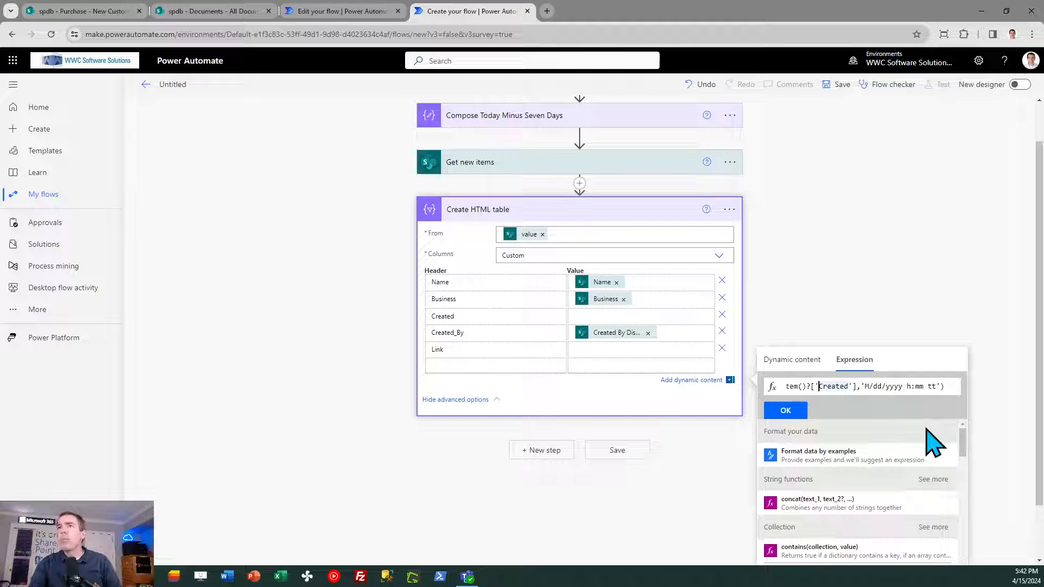
key("Left")
key("Left")
key("Left")
key("Left")
key("Left")
key("Left")
key("Left")
key("Left")
key("Left")
key("Left")
key("Left")
key("Left")
key("Left")
key("Left")
key("Left")
key("Left")
key("Right")
key("Right")
key("Right")
key("Right")
key("Right")
key("Right")
key("Right")
key("Right")
key("Right")
key("Right")
key("Right")
key("Right")
key("Right")
key("Right")
key("Right")
key("Right")
key("Right")
key("Right")
key("Right")
key("Right")
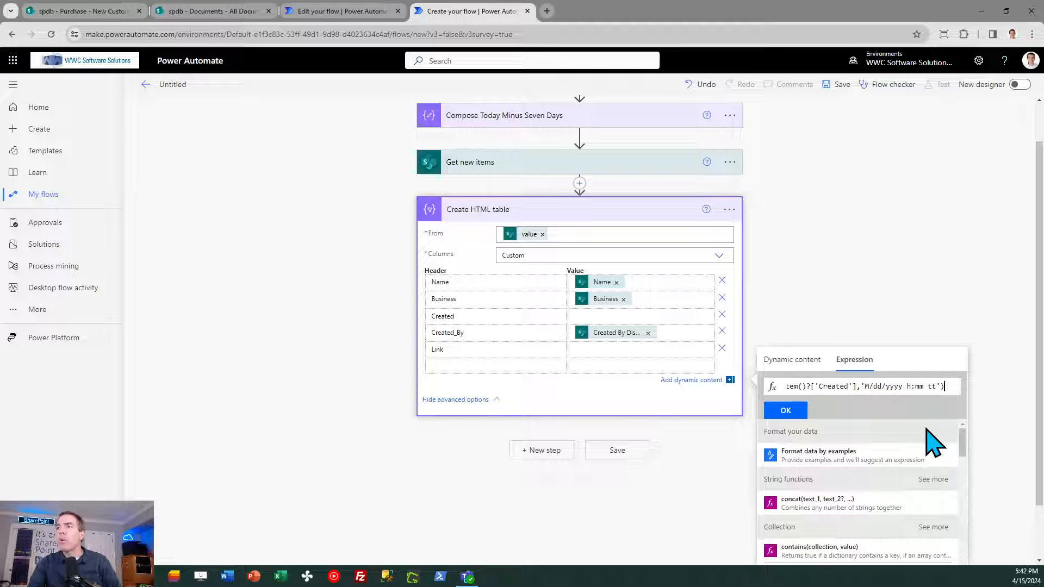
left_click(786, 412)
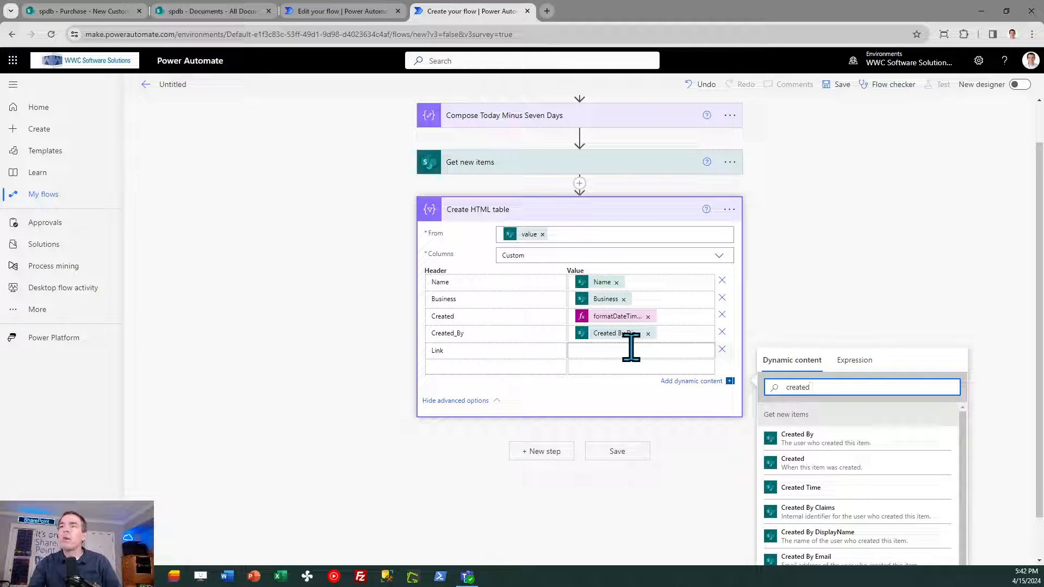
- Open the reference flow's concat expression for the Link column and examine the item links in the sample Weekly New Customers Report email
left_click(338, 8)
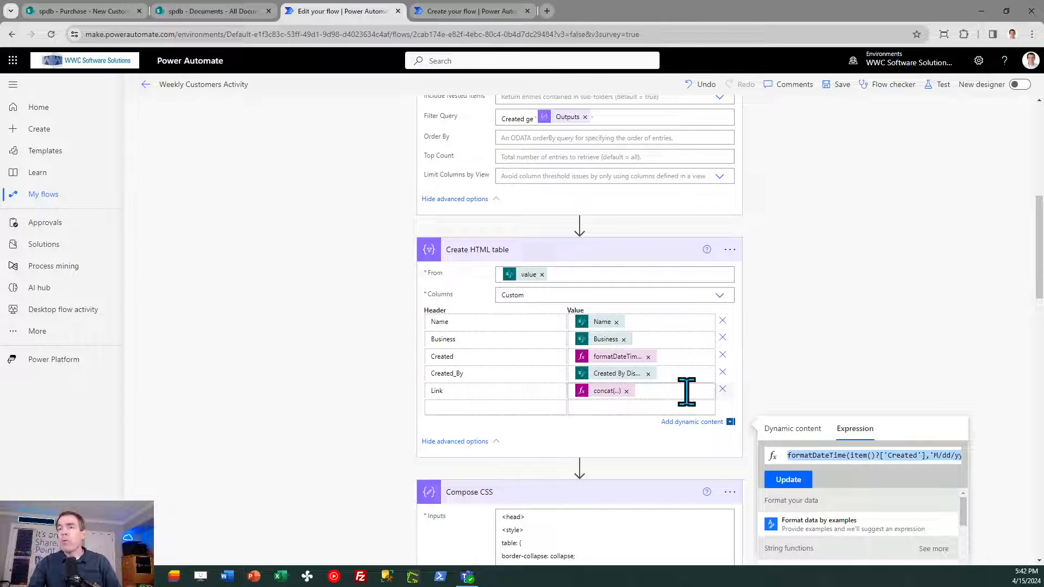
left_click(609, 392)
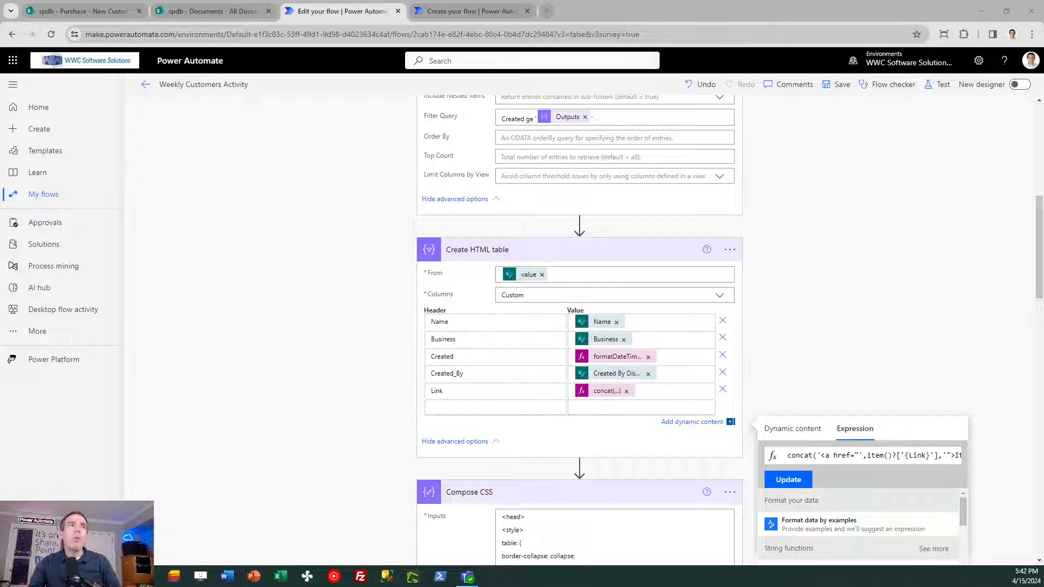
left_click_drag(0, 111, 412, 125)
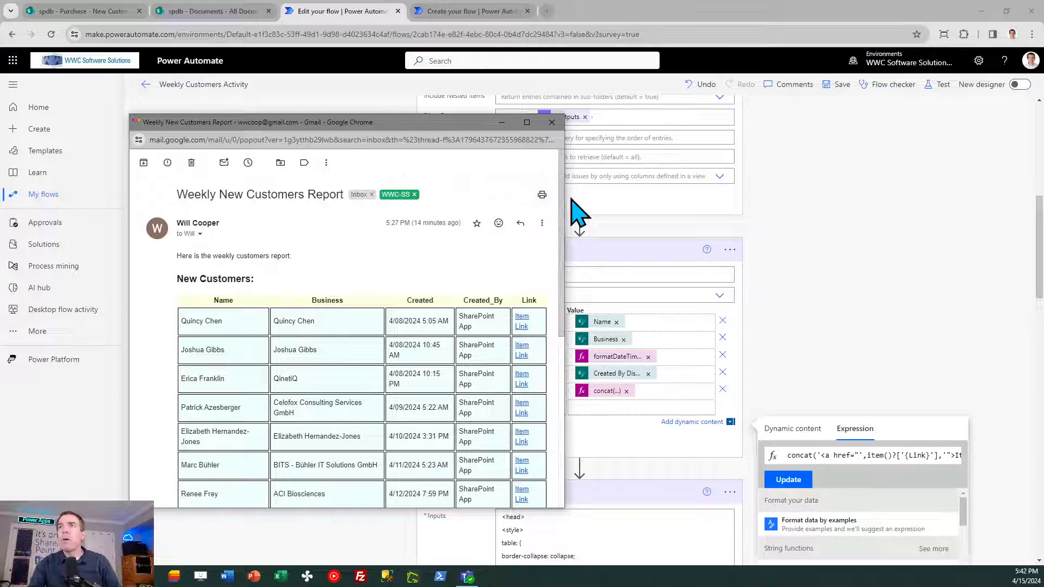
left_click_drag(565, 209, 687, 212)
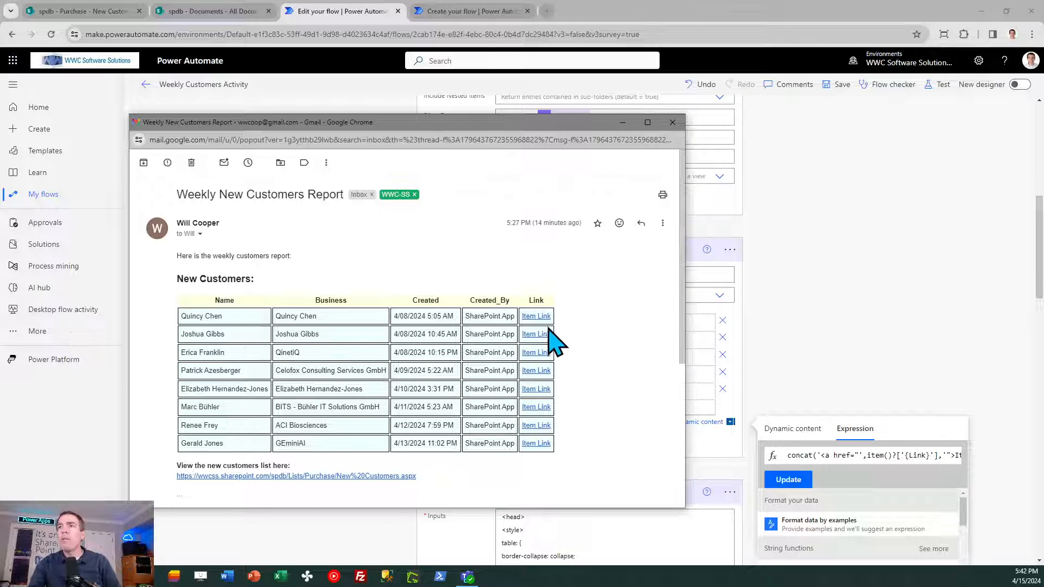
left_click_drag(466, 123, 0, 148)
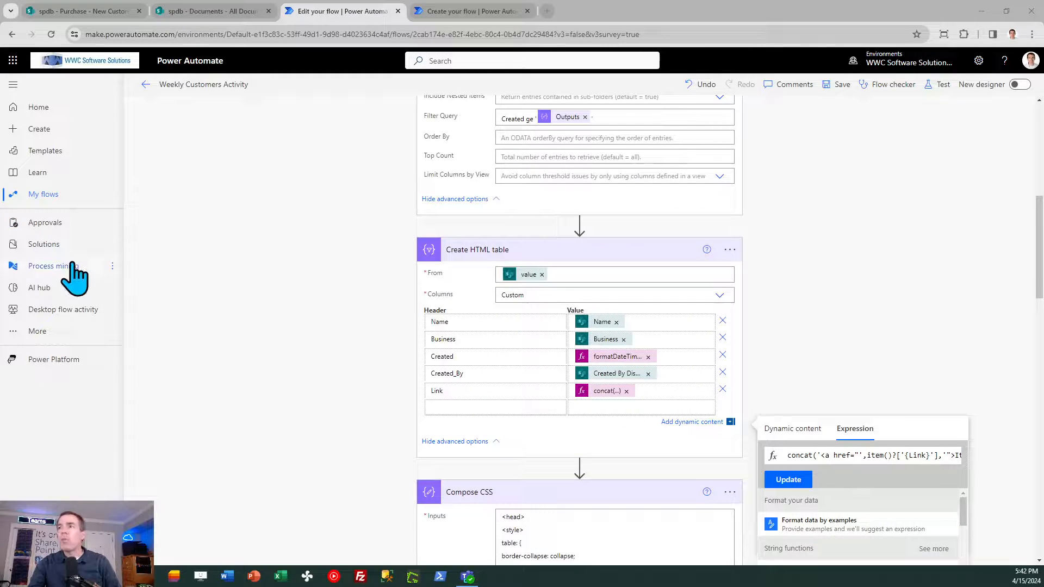
- Copy the concat expression from the reference flow's Link column and paste it into the expression editor of the new flow's HTML table
left_click(843, 457)
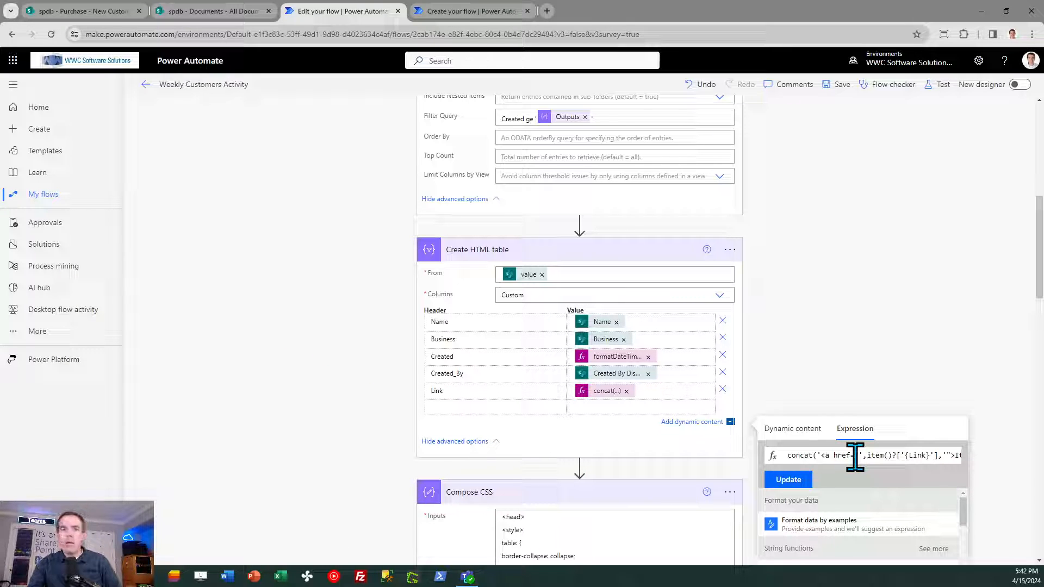
key("ctrl+a")
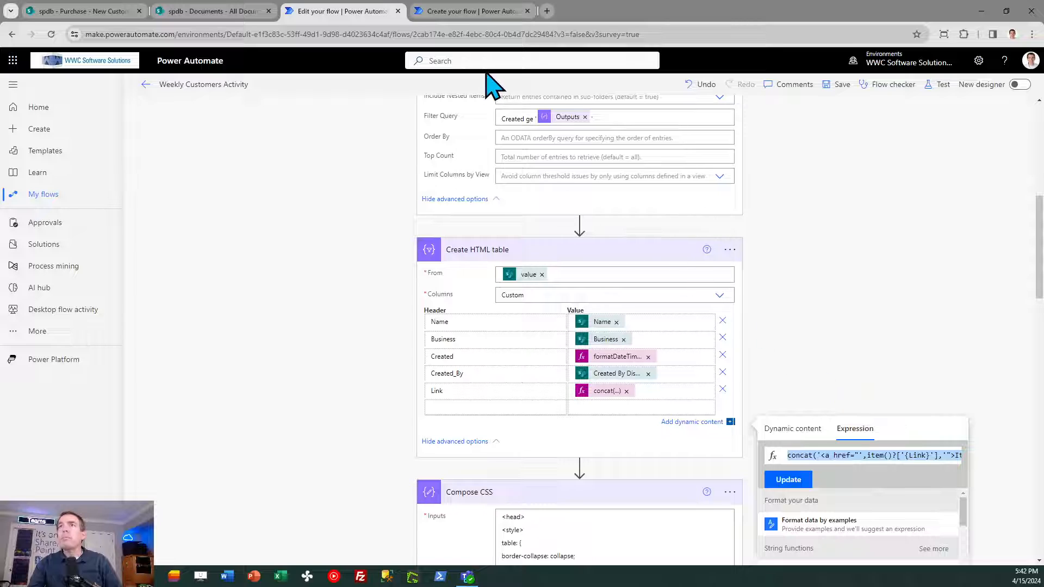
left_click(461, 11)
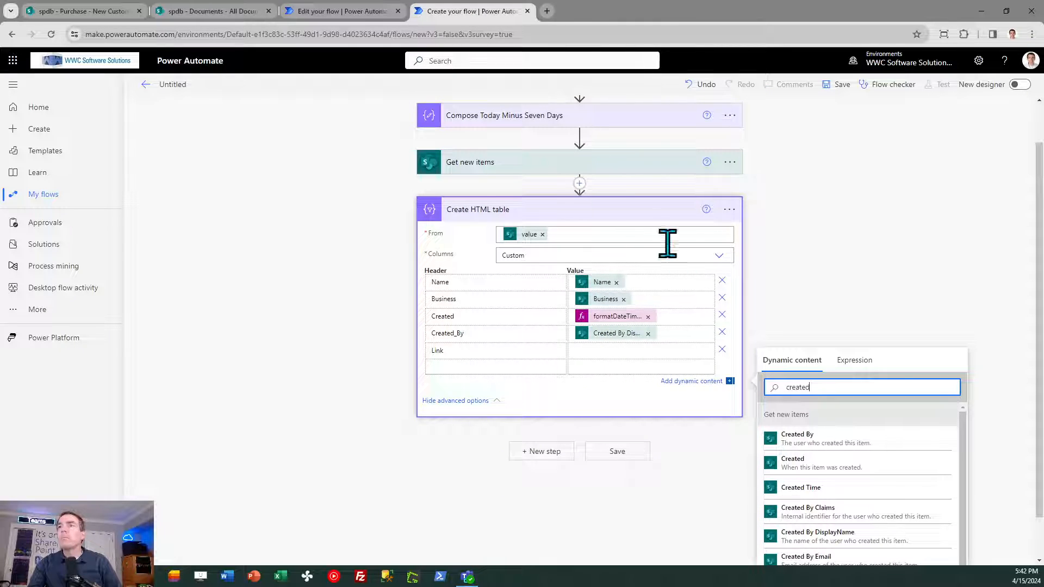
left_click(862, 360)
left_click(832, 387)
type("concat('<a href=\"',item()?['{Link}'],'\">Item Link</a>')")
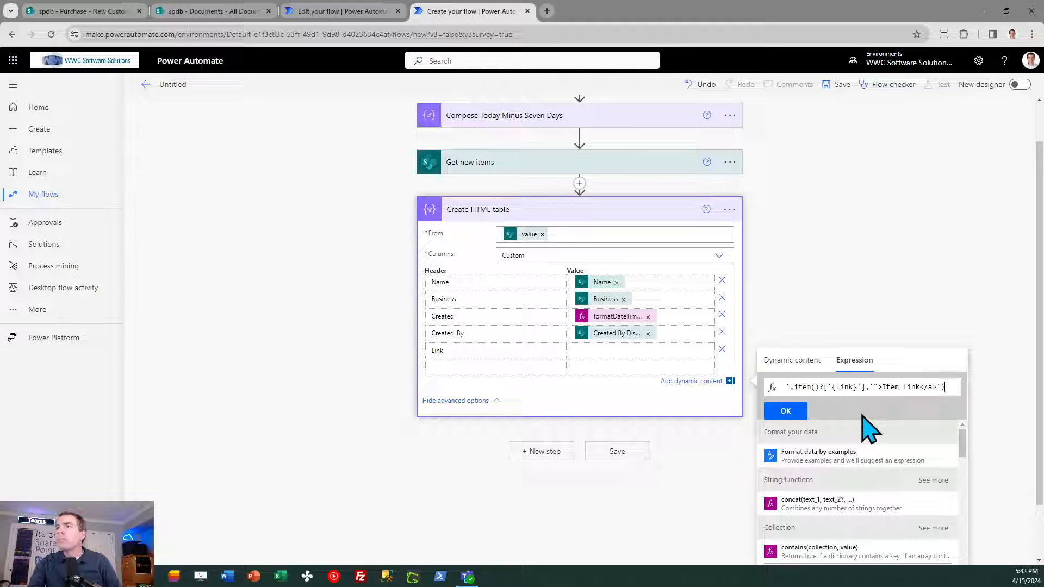
- Examine the pasted concat expression piece by piece, from the opening anchor tag through the Link property to the closing tag
key("Left")
key("Left")
key("Left")
key("Left")
key("Left")
key("Left")
key("Left")
key("Left")
key("Left")
key("Left")
key("Left")
key("Left")
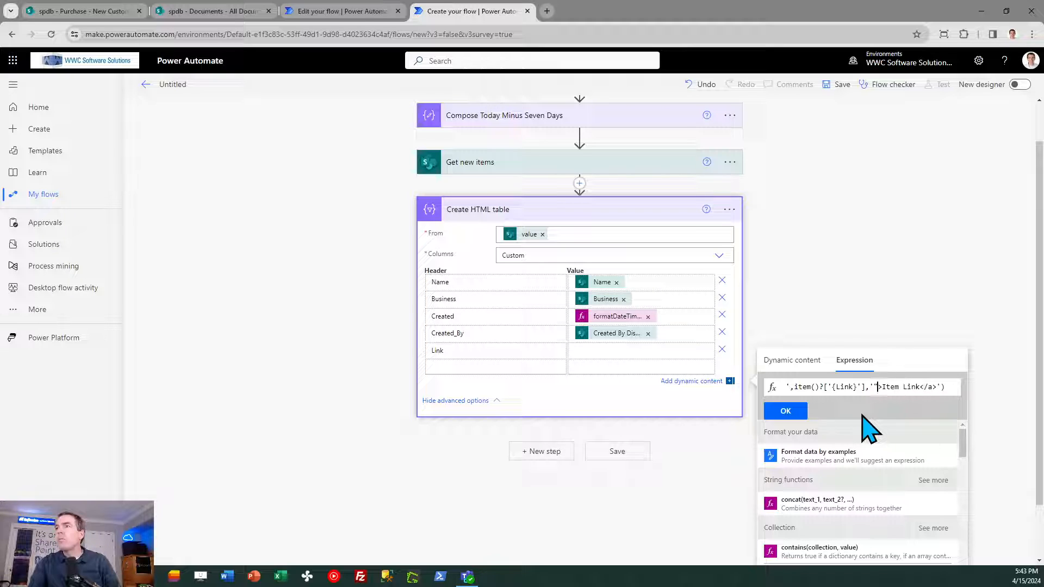
key("Left")
key("Left")
key("Left")
key("Left")
key("Left")
key("Left")
key("Left")
key("Left")
key("Left")
key("Left")
key("Left")
key("Left")
key("Left")
key("Left")
key("Left")
key("Left")
key("Left")
key("Left")
key("Left")
key("Left")
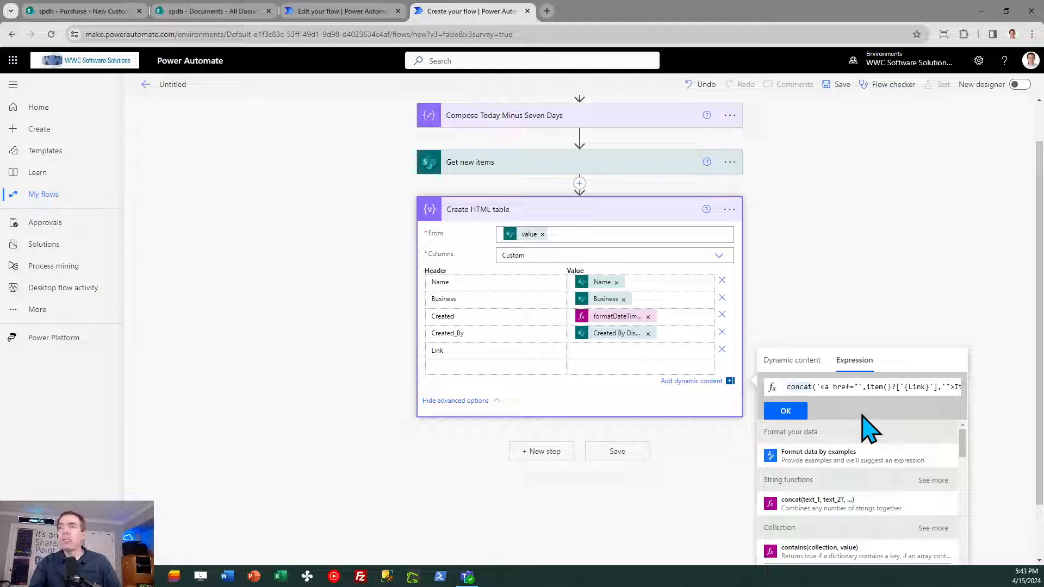
key("Right")
key("Right")
key("Right")
key("Right")
key("Right")
key("Right")
key("Right")
key("Right")
key("Right")
key("Right")
key("Right")
key("Right")
key("Right")
key("Right")
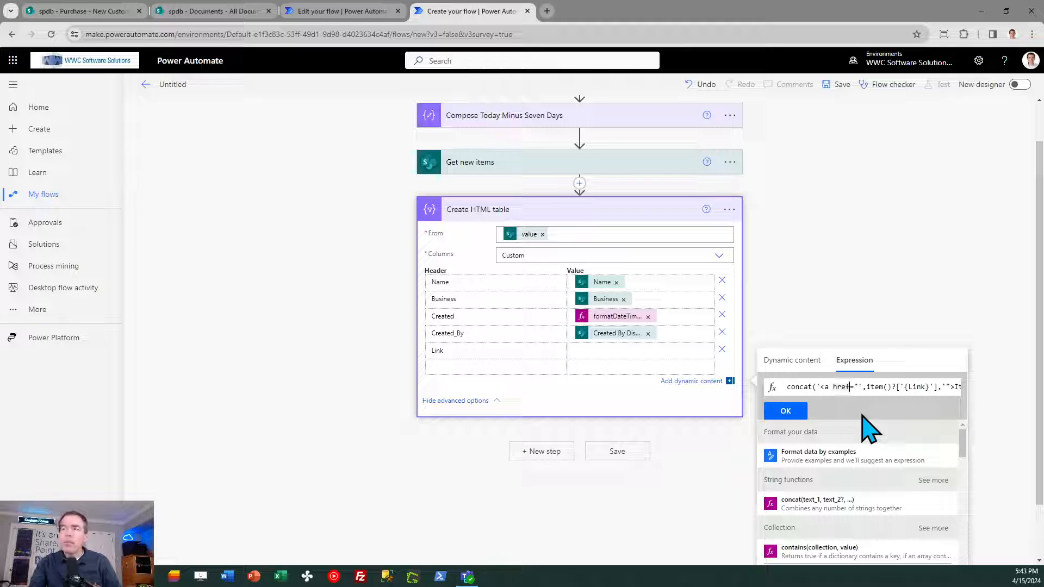
key("Right")
key("Right")
key("Right")
key("Right")
key("Right")
key("Right")
key("Right")
key("Right")
key("Right")
key("Right")
key("Right")
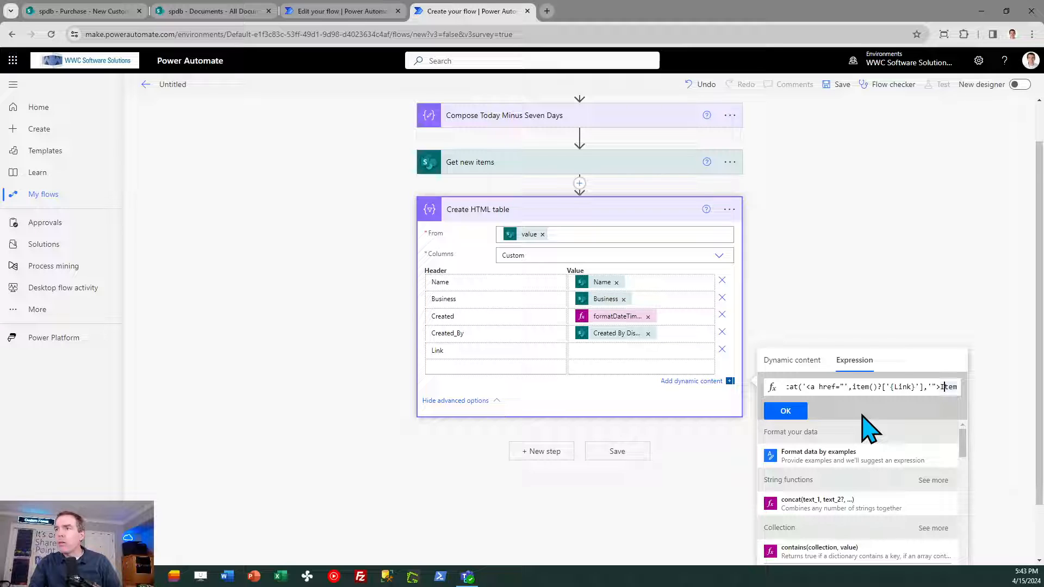
key("Right")
key("Right")
key("Right")
key("Right")
key("Right")
key("Right")
key("Right")
key("Right")
key("Right")
key("Right")
key("Right")
key("Right")
key("Right")
key("Right")
key("Right")
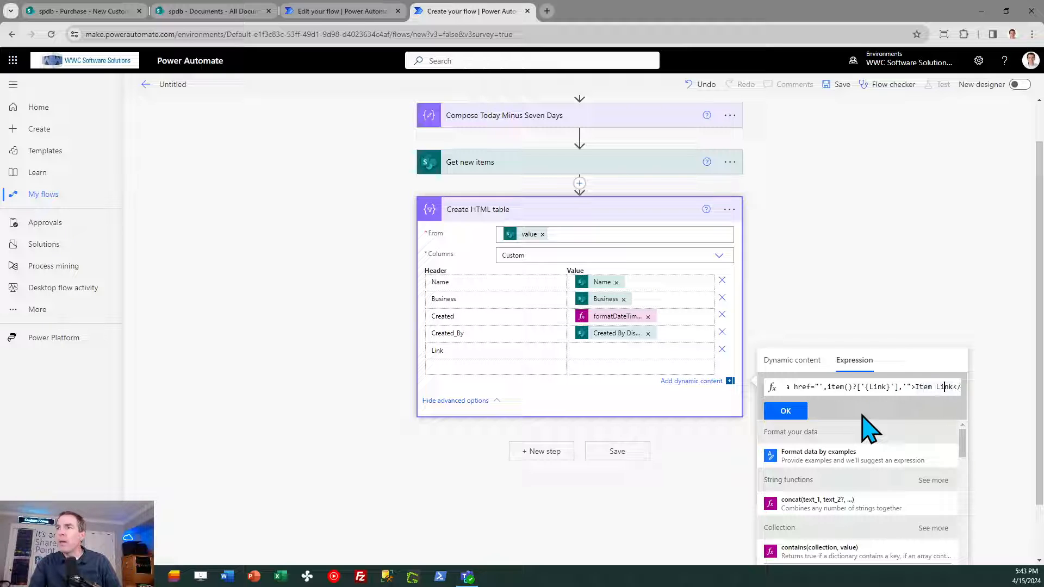
key("Left")
key("Left")
key("Left")
key("Left")
key("Left")
key("Left")
key("Left")
key("Left")
key("Left")
key("Left")
key("Left")
key("Left")
key("Left")
key("Left")
key("Left")
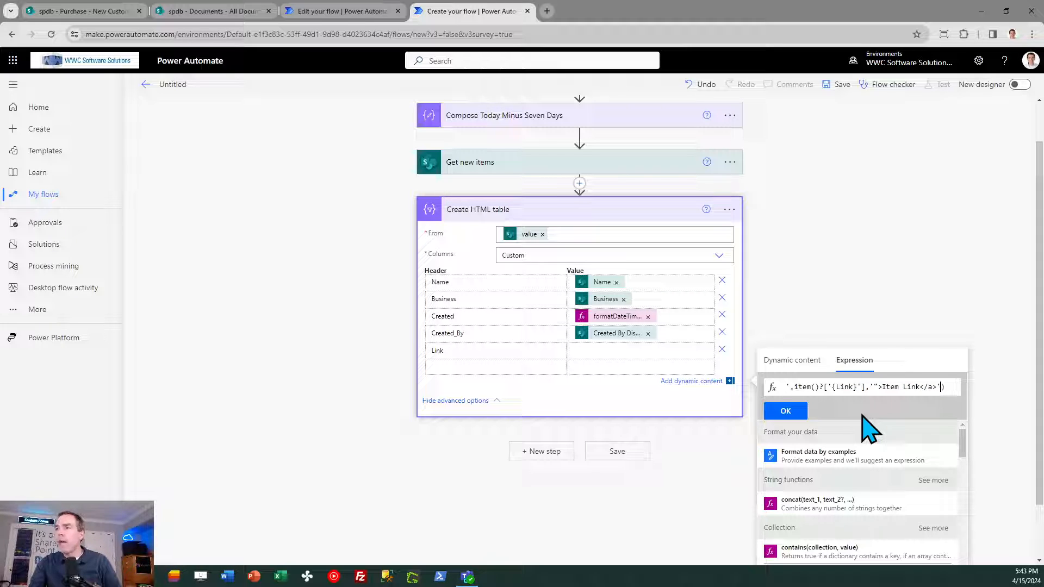
key("Right")
key("Right")
key("Right")
key("Right")
key("Right")
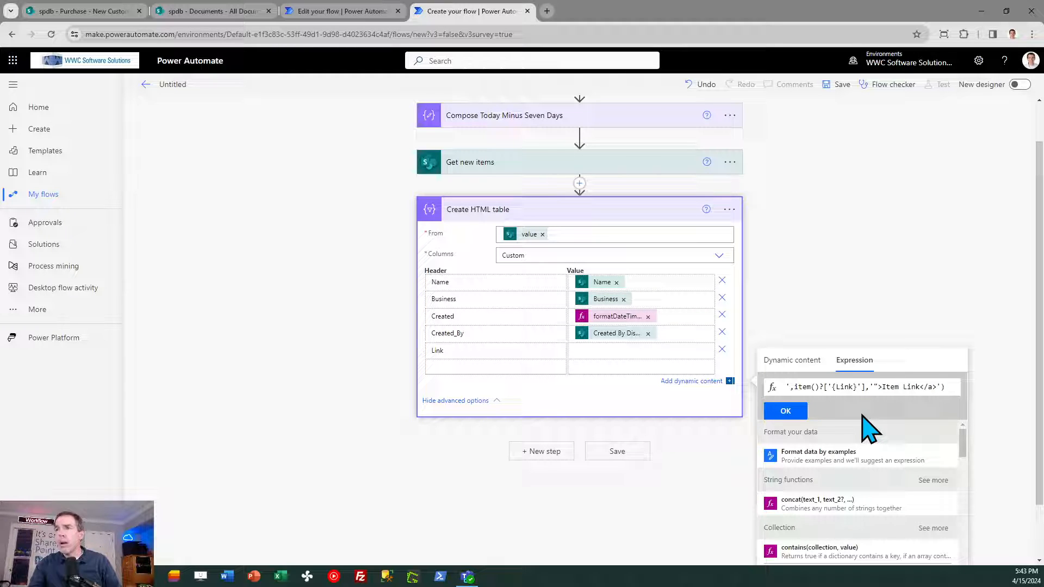
- Remove the misplaced concat expression from the Created value and set the Link column's value to concat('<a href="',item()?['{Link}'],'">Item Link</a>')
left_click(788, 411)
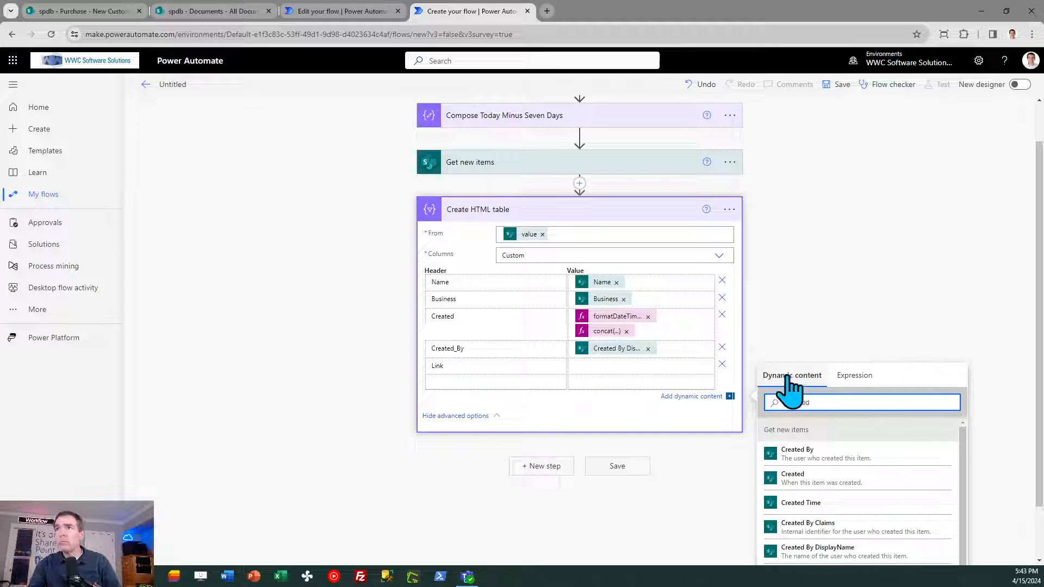
left_click(626, 331)
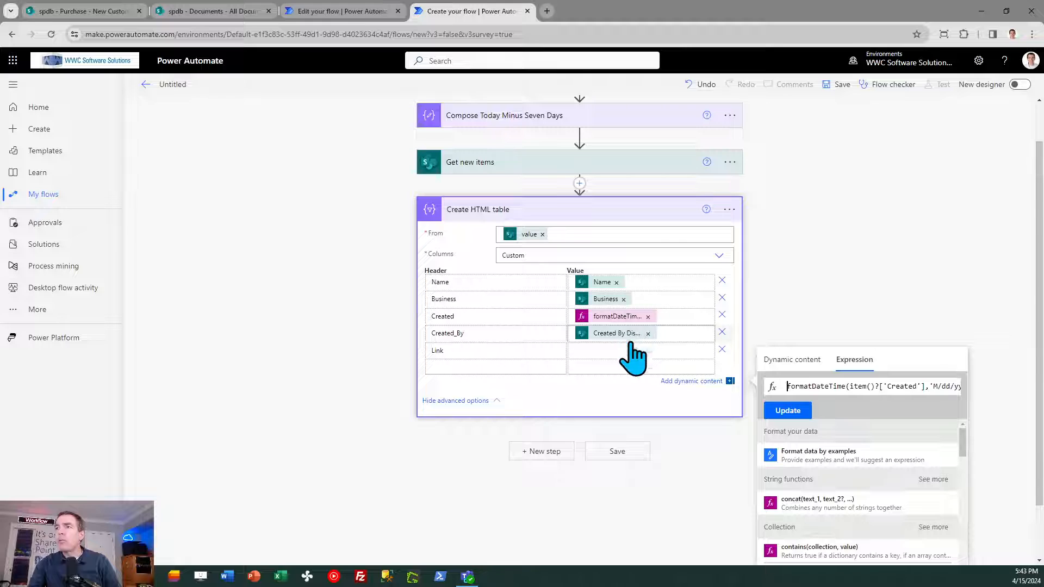
left_click(600, 350)
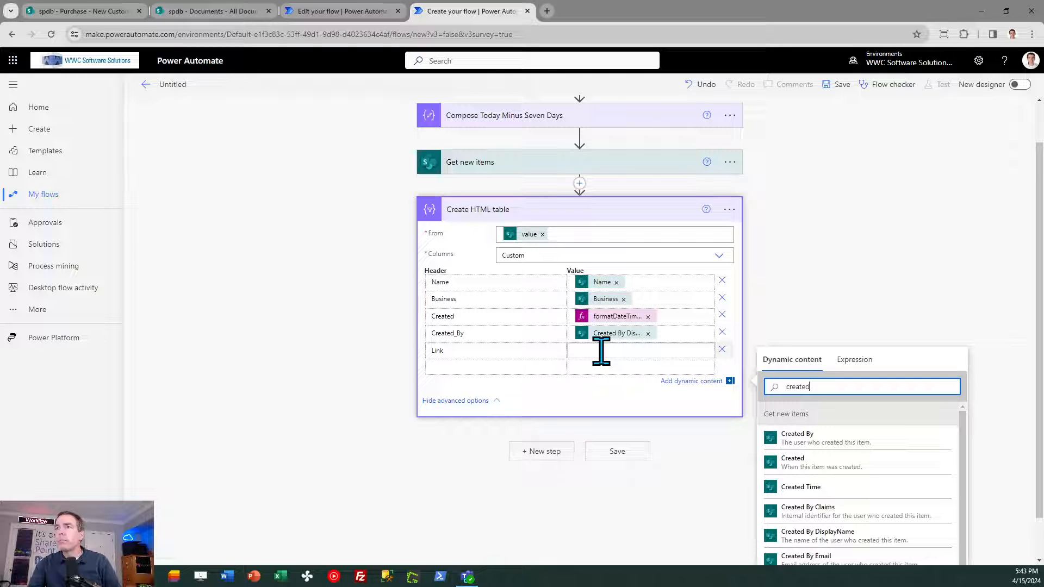
left_click(851, 360)
key("ctrl+v")
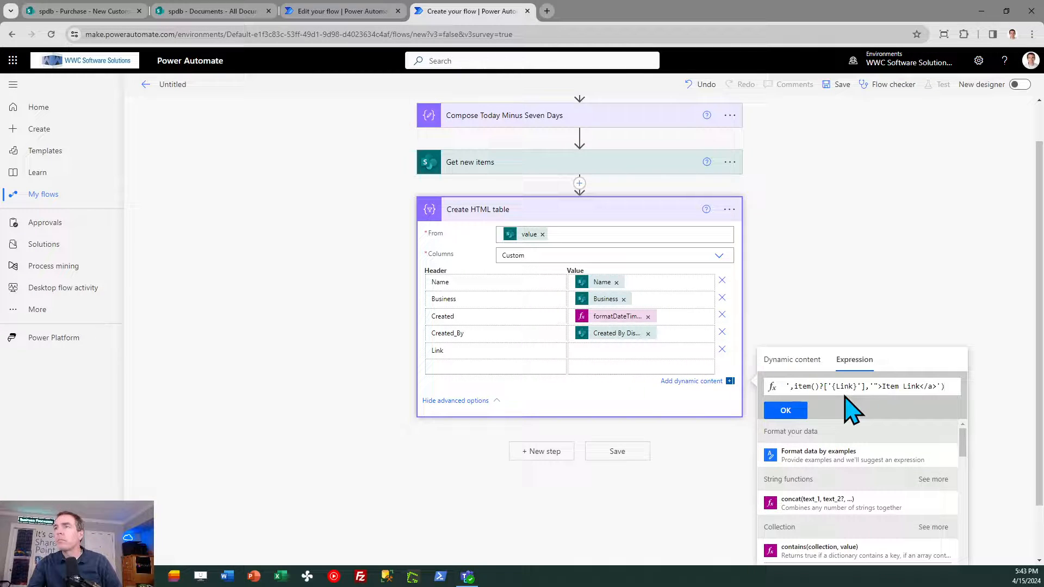
left_click(786, 412)
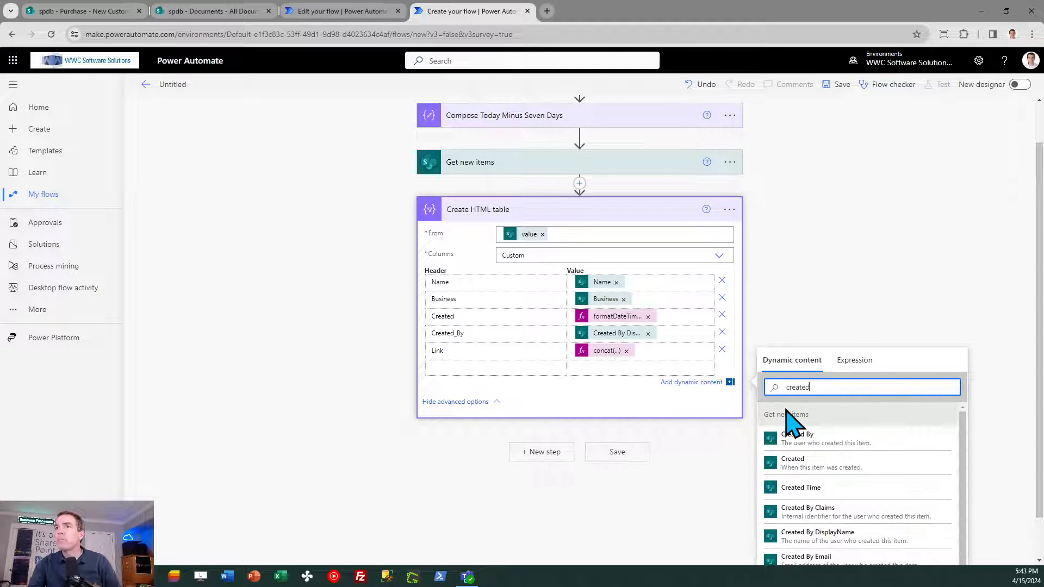
left_click(825, 289)
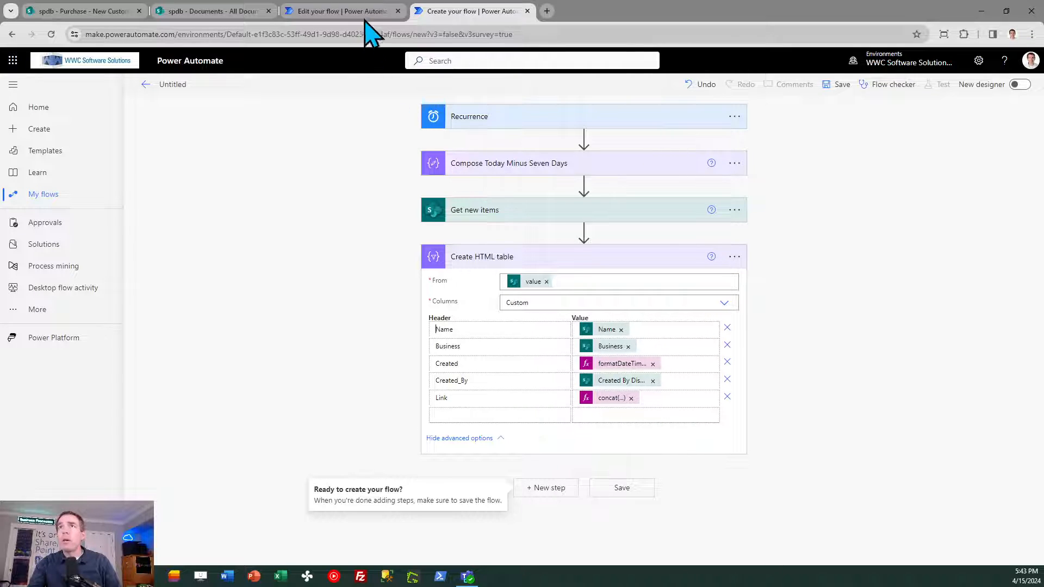
- Review the reference flow's Compose CSS code and the table styling in the sample Weekly New Customers Report email
left_click(359, 12)
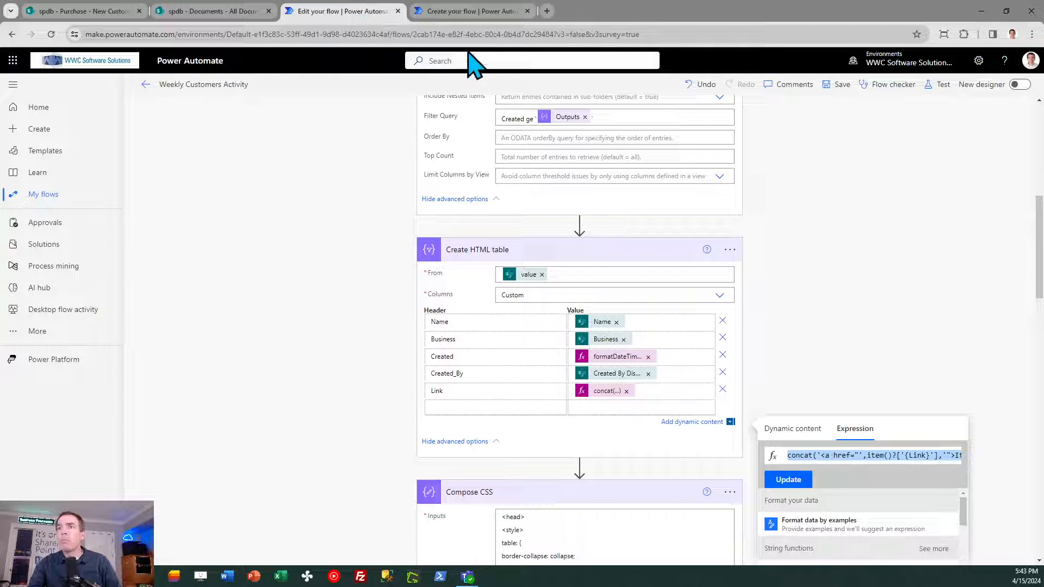
left_click(921, 319)
left_click_drag(1036, 265, 1029, 307)
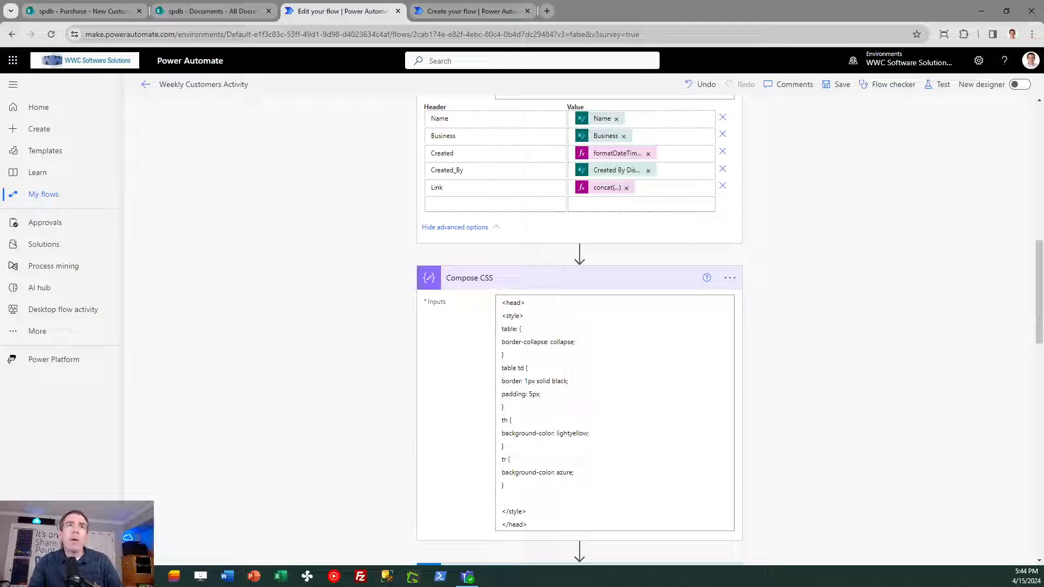
left_click_drag(0, 131, 392, 116)
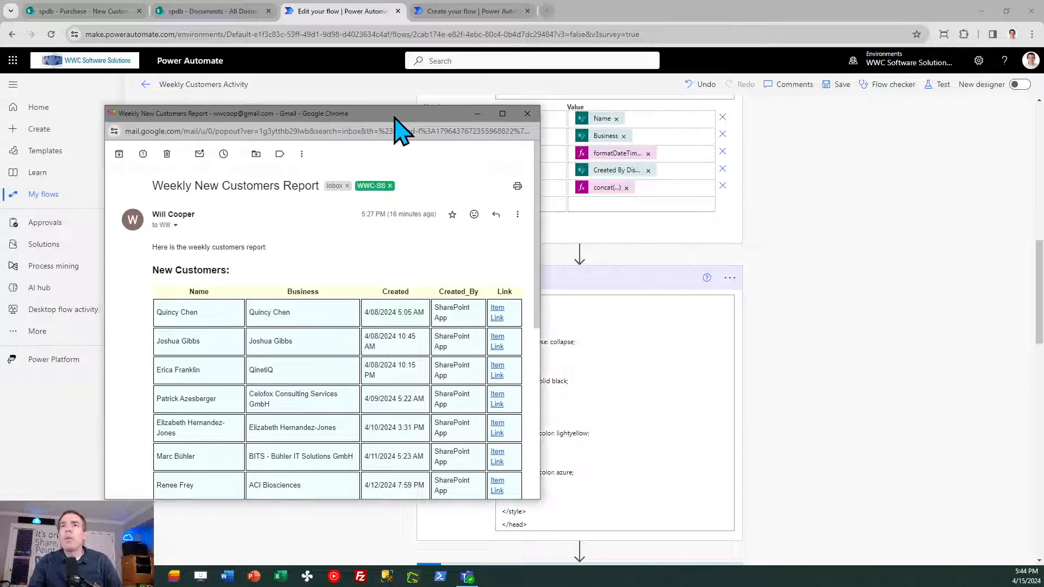
left_click_drag(539, 228, 638, 235)
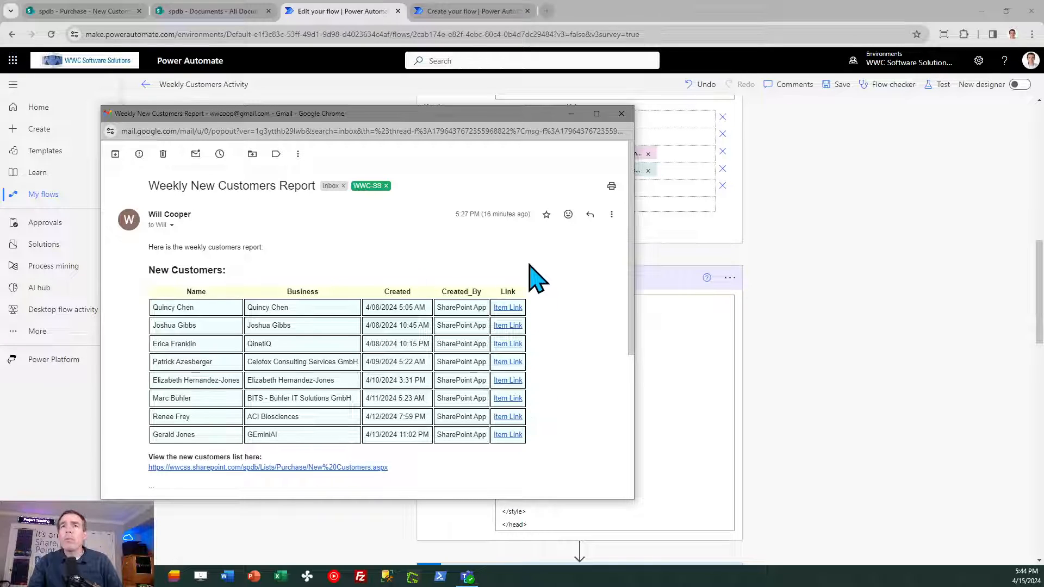
left_click_drag(461, 116, 0, 115)
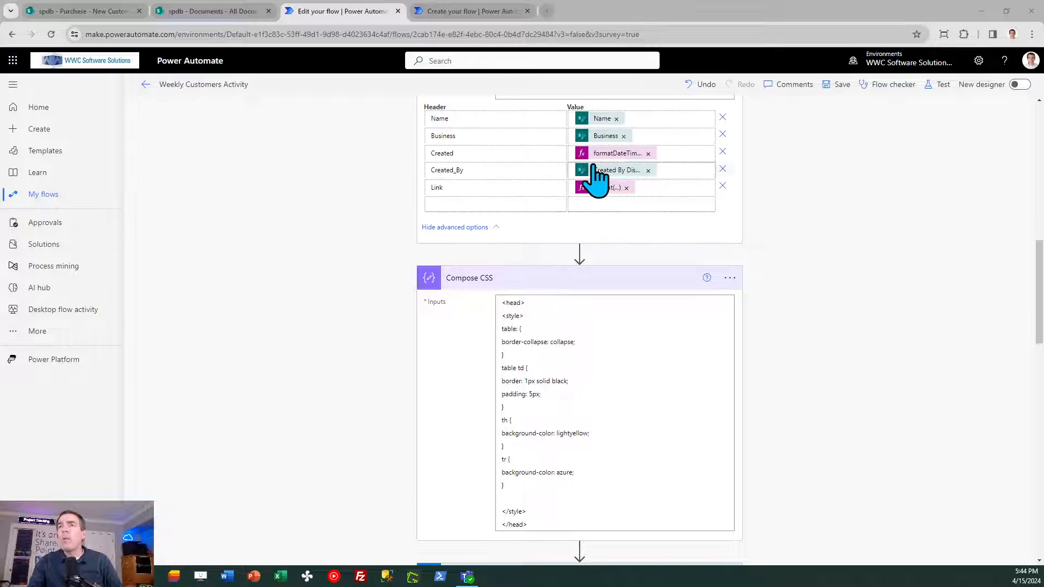
- Add a Compose action after Create HTML table in the new flow and rename it Compose CSS
left_click(467, 12)
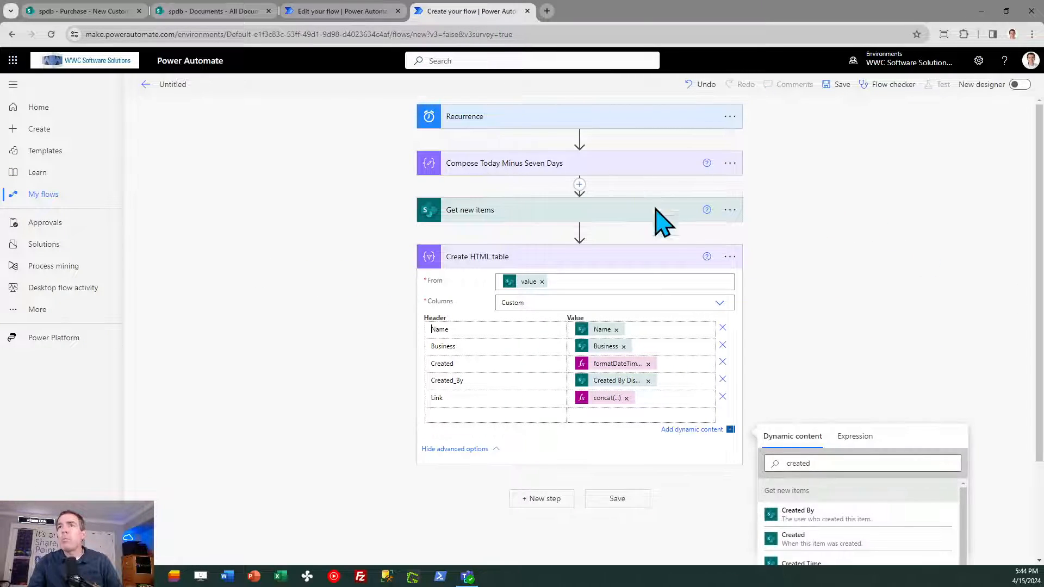
left_click(560, 498)
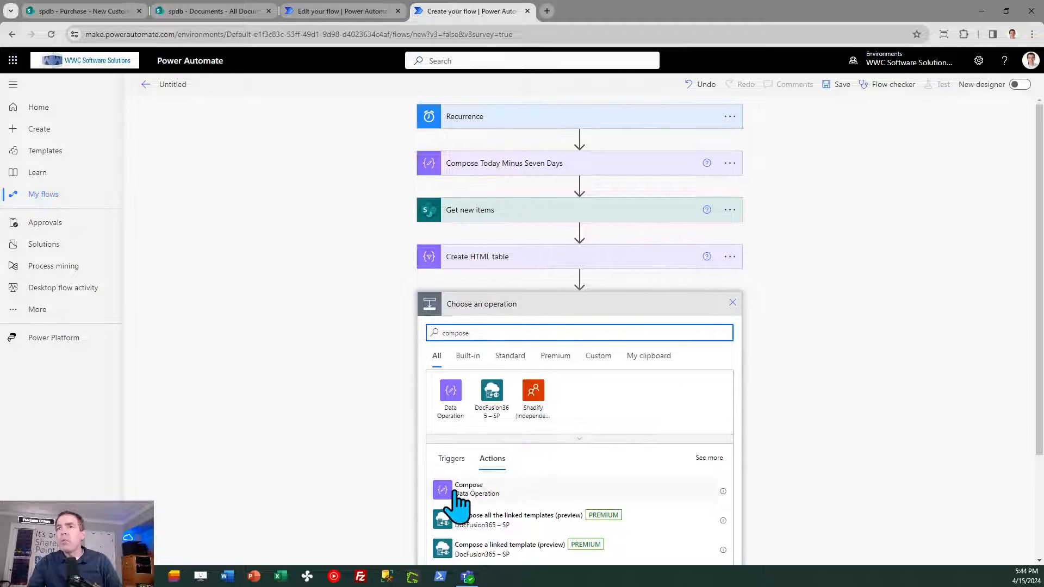
left_click(462, 489)
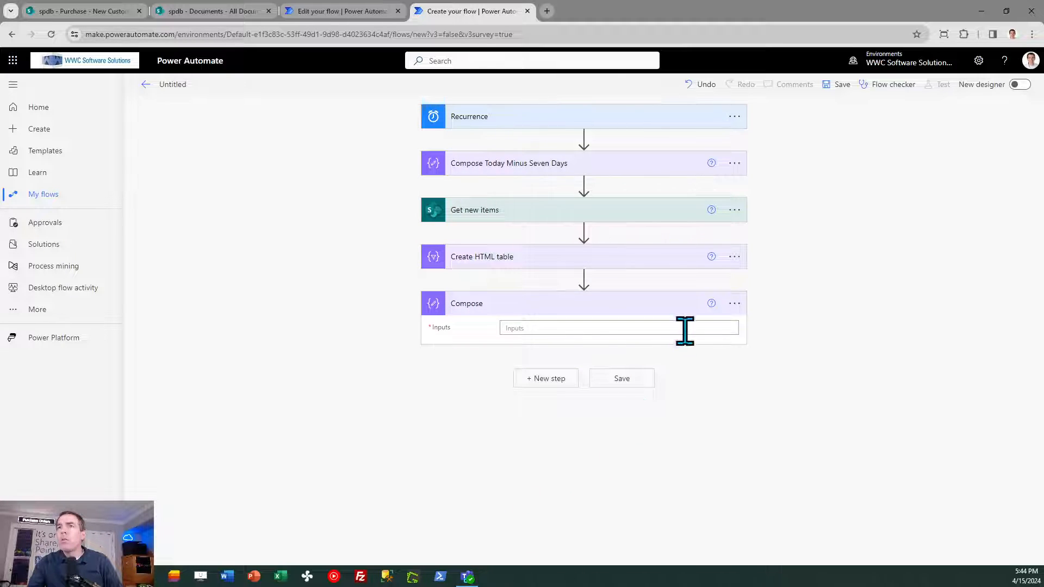
left_click(735, 304)
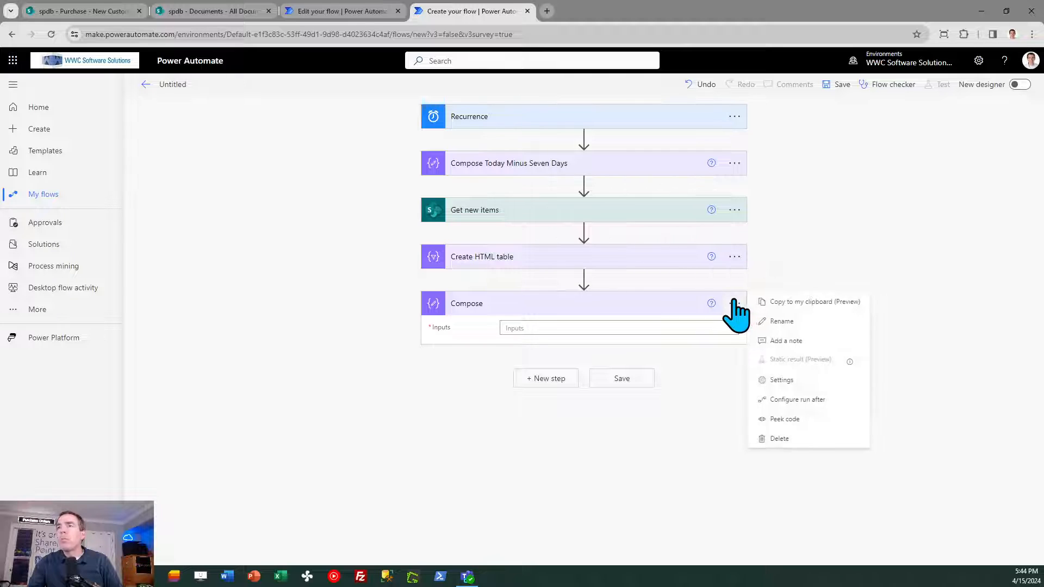
left_click(768, 320)
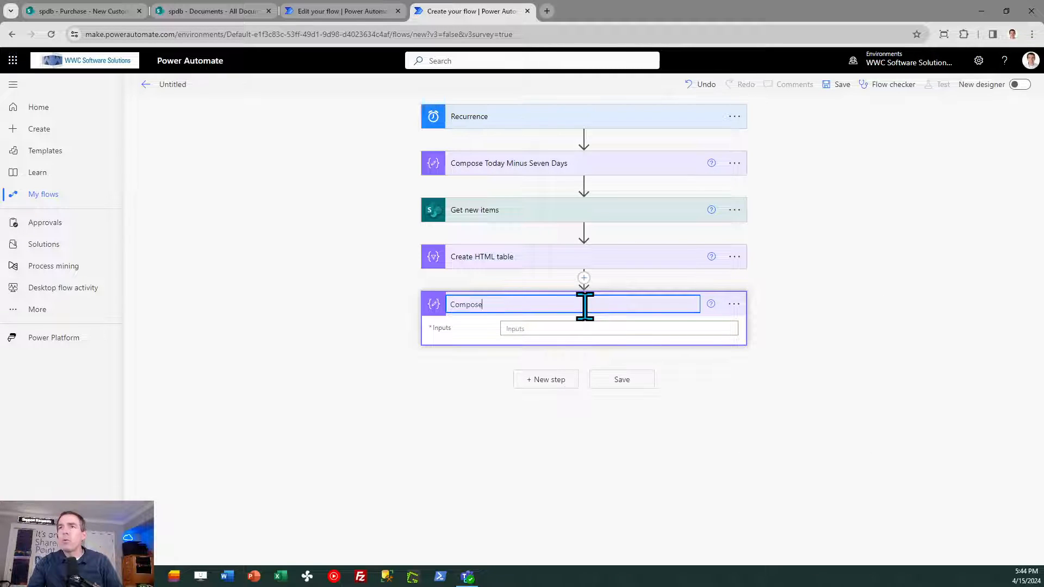
type("CS")
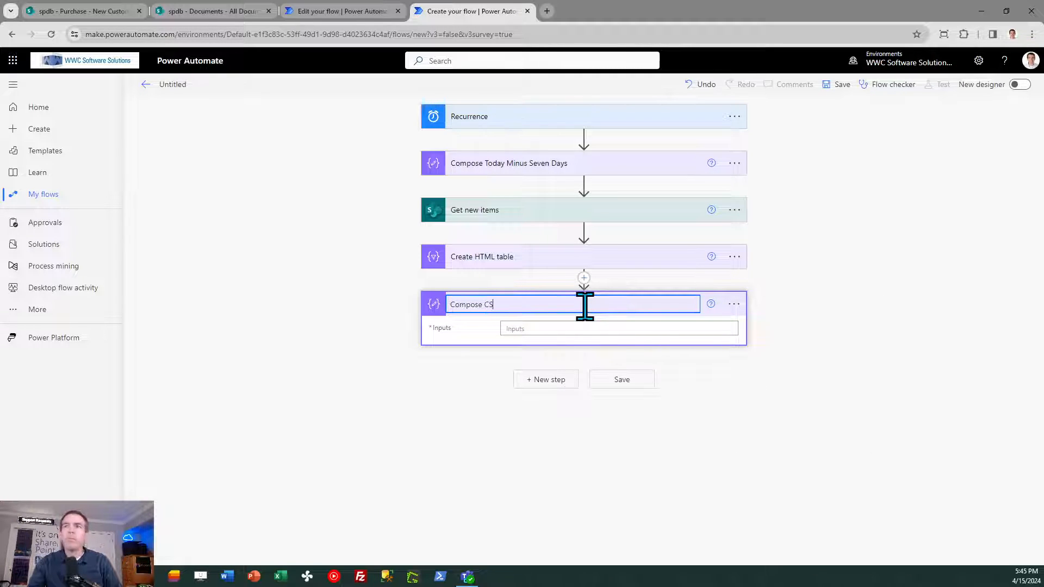
type("S")
- Fill the new Compose CSS inputs with the complete head and style block copied from the reference flow's Compose CSS action
left_click(596, 328)
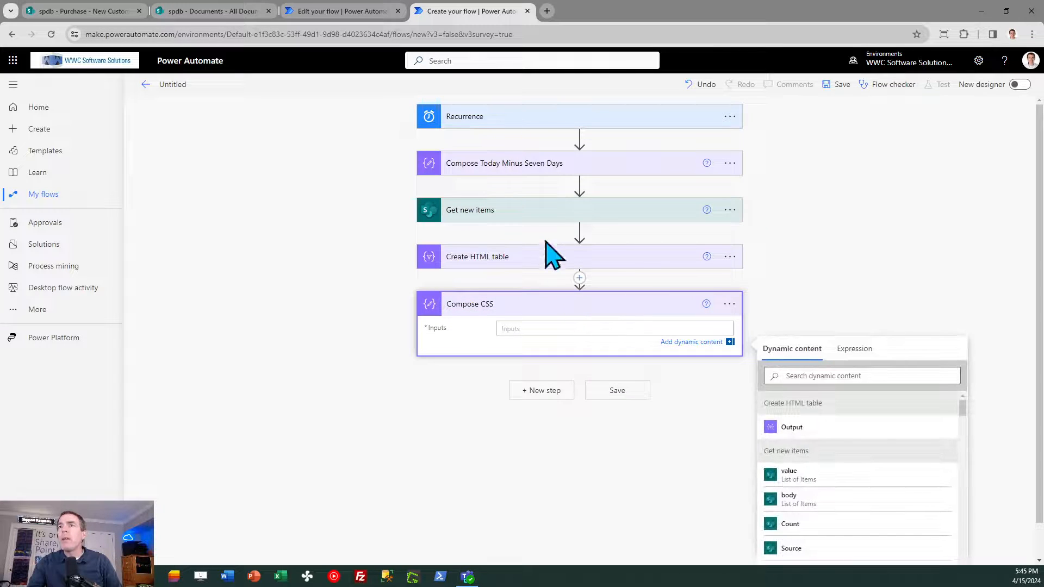
left_click(364, 12)
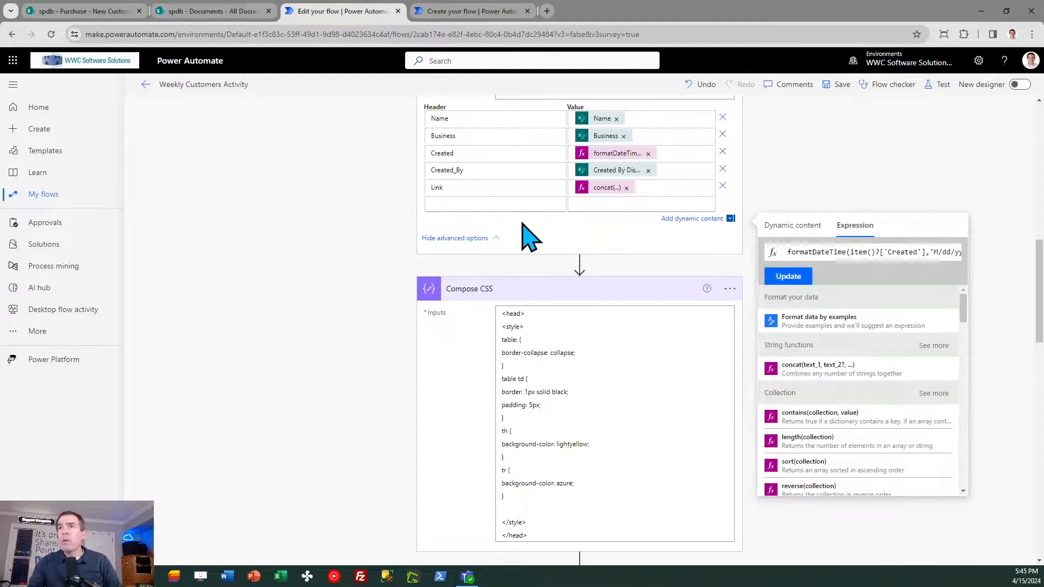
left_click(578, 421)
key("ctrl+a")
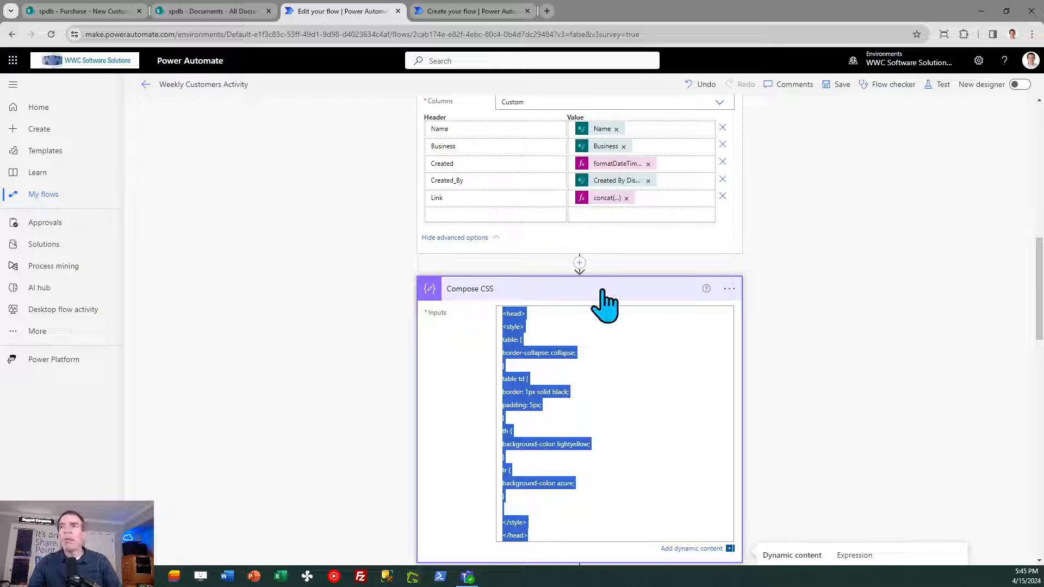
left_click(478, 12)
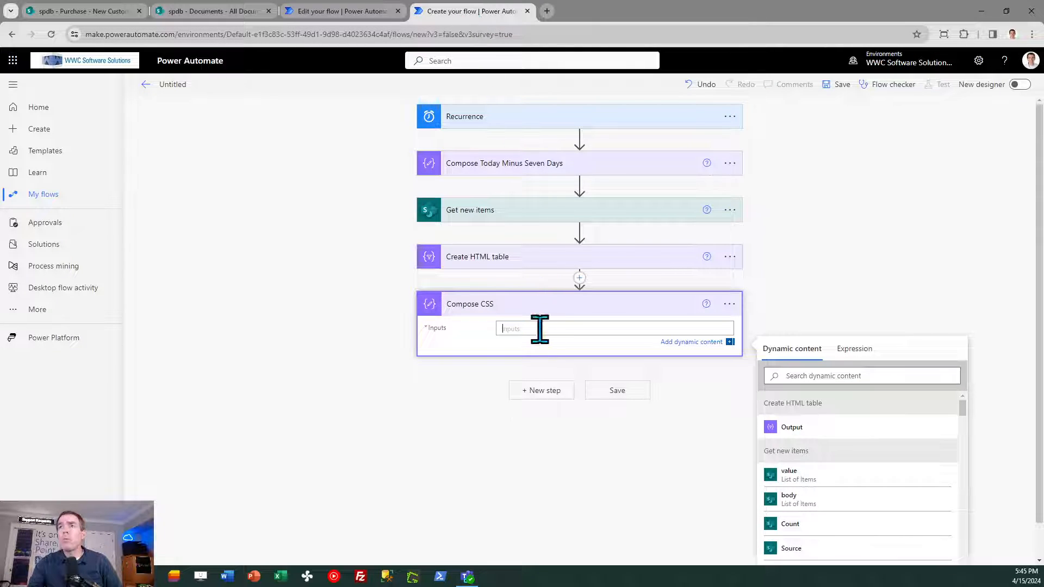
type("<head> <style> table { border-collapse: collapse; } table td { border: 1px solid black; padding: 5px; } th { background-color: lightyellow; } tr { background-color: azure; }  </style> </head>")
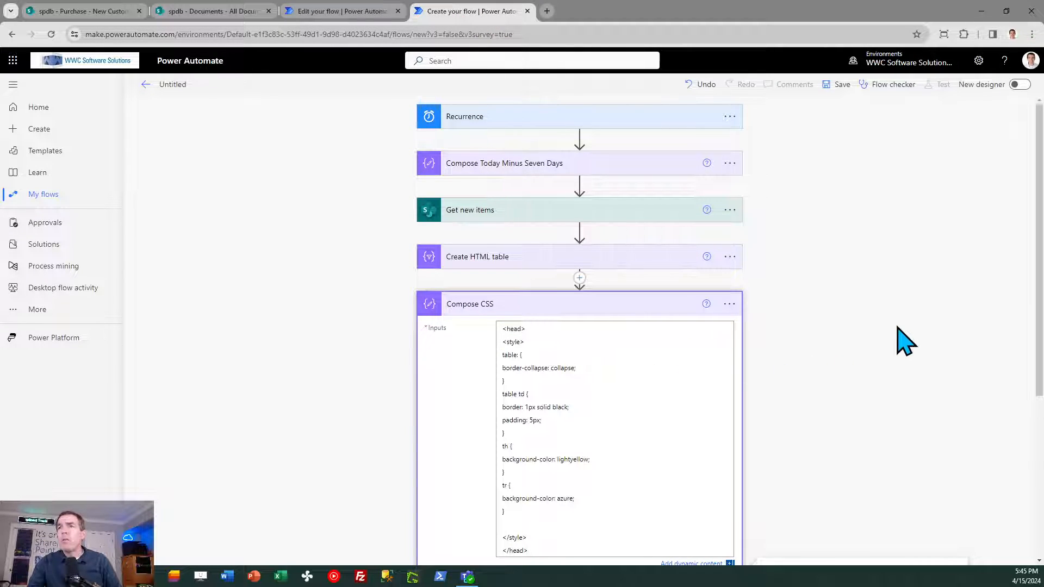
scroll(1039, 301, "down", 1)
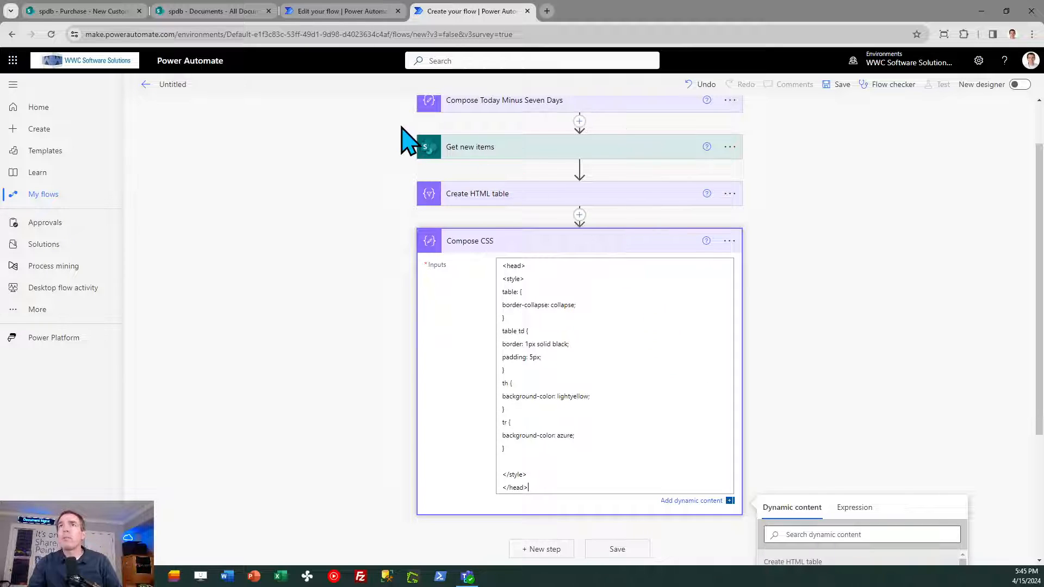
- Check the reference flow's email action and add an Office 365 Outlook Send an email (V2) action after Compose CSS in the new flow
left_click(334, 13)
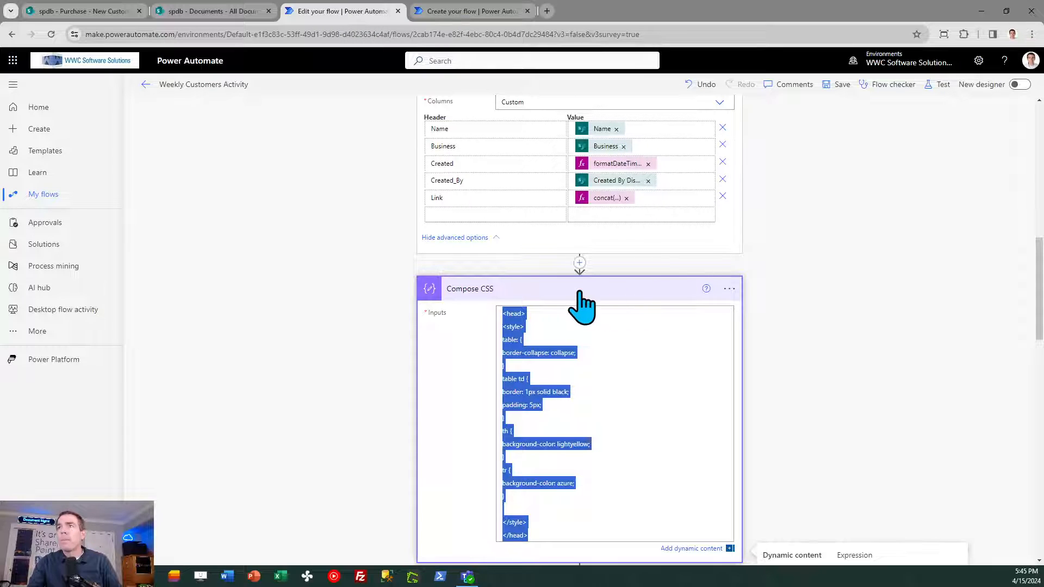
left_click_drag(1042, 251, 1043, 335)
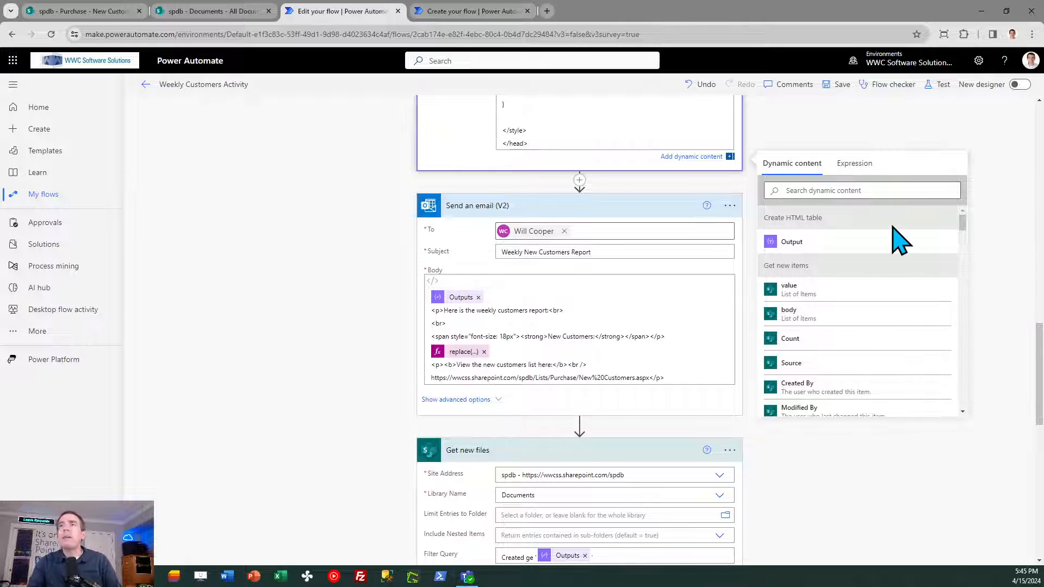
left_click(469, 12)
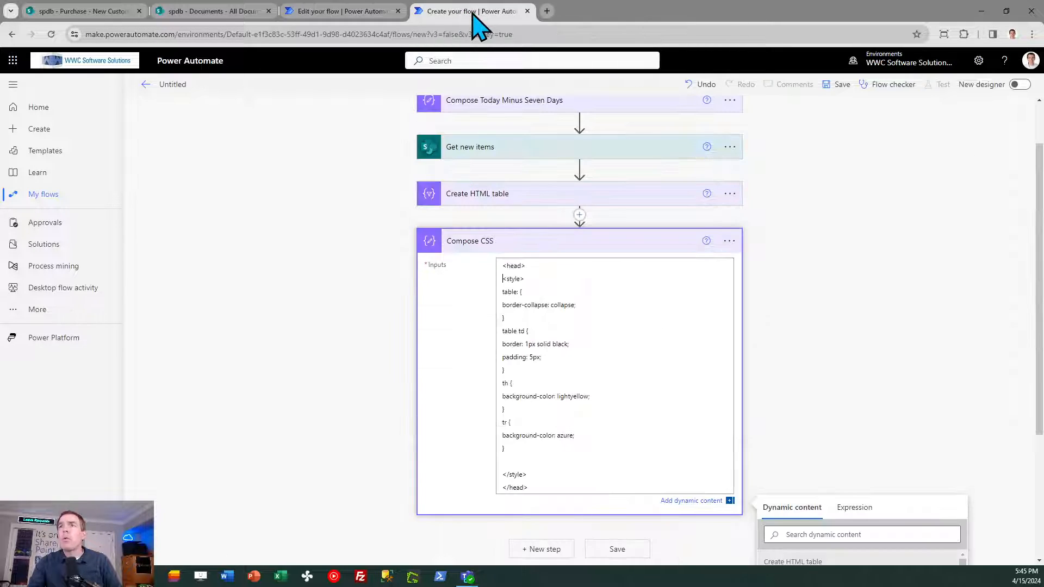
left_click(546, 550)
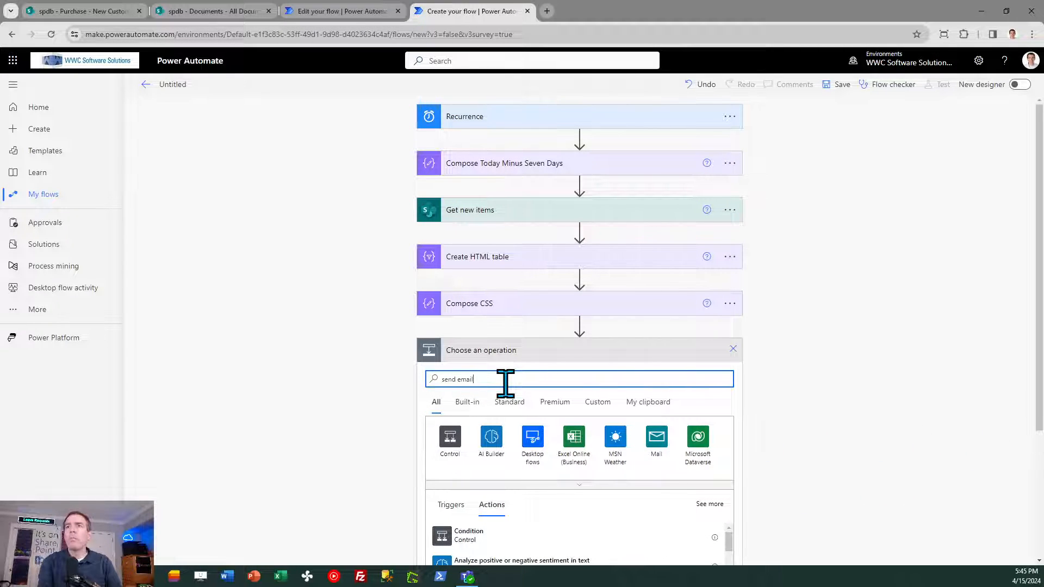
left_click_drag(1042, 282, 1041, 367)
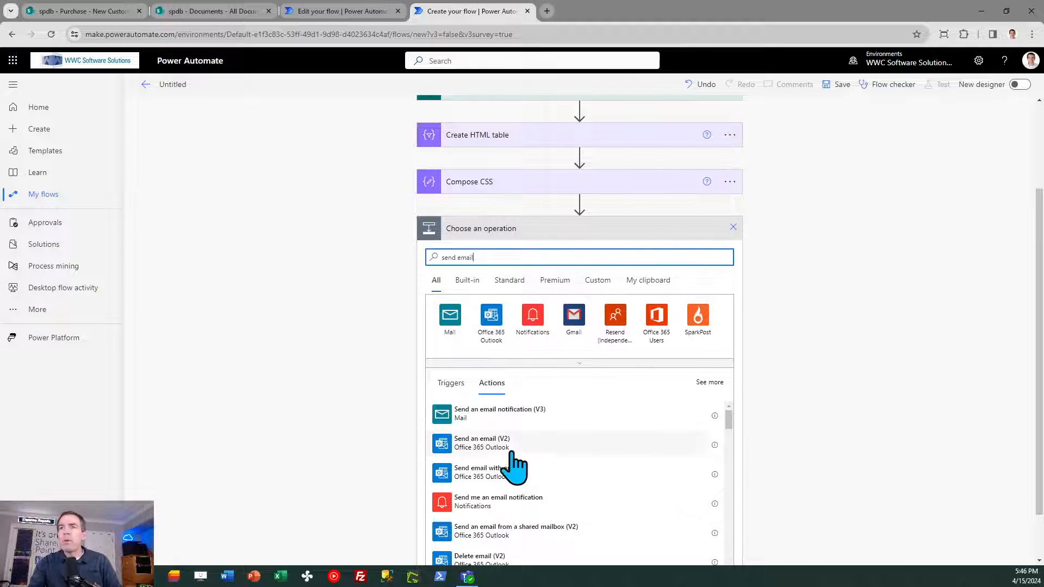
left_click(493, 442)
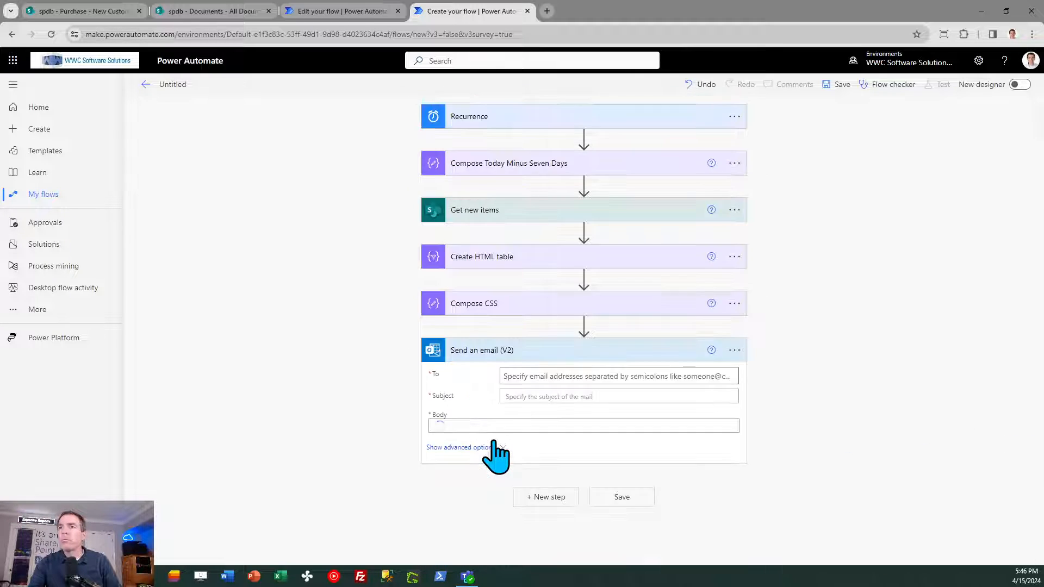
- Address the email to the recipient found by full name and set its subject to Weekly New Customers Report
left_click(531, 375)
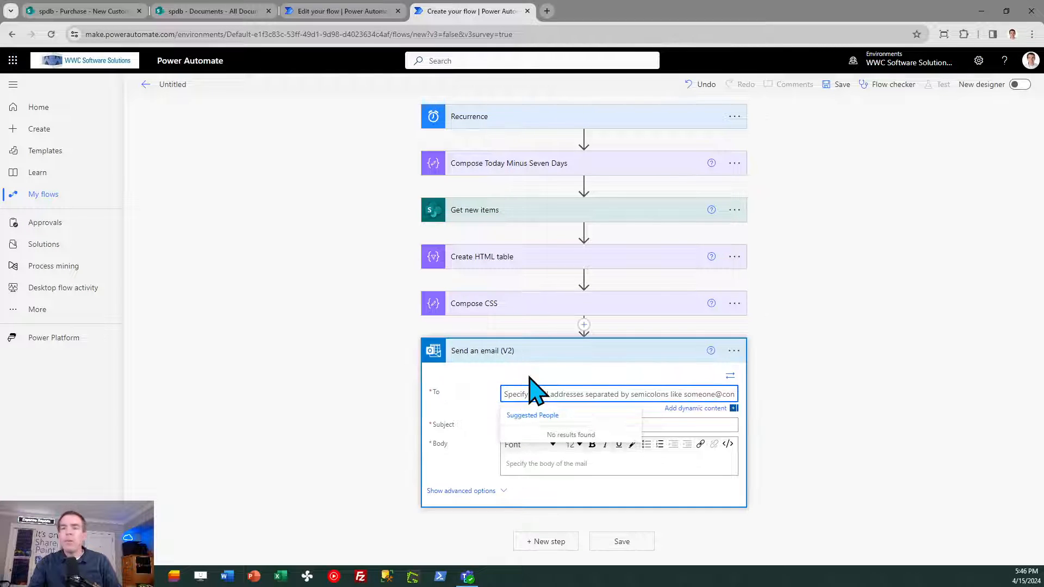
left_click(554, 441)
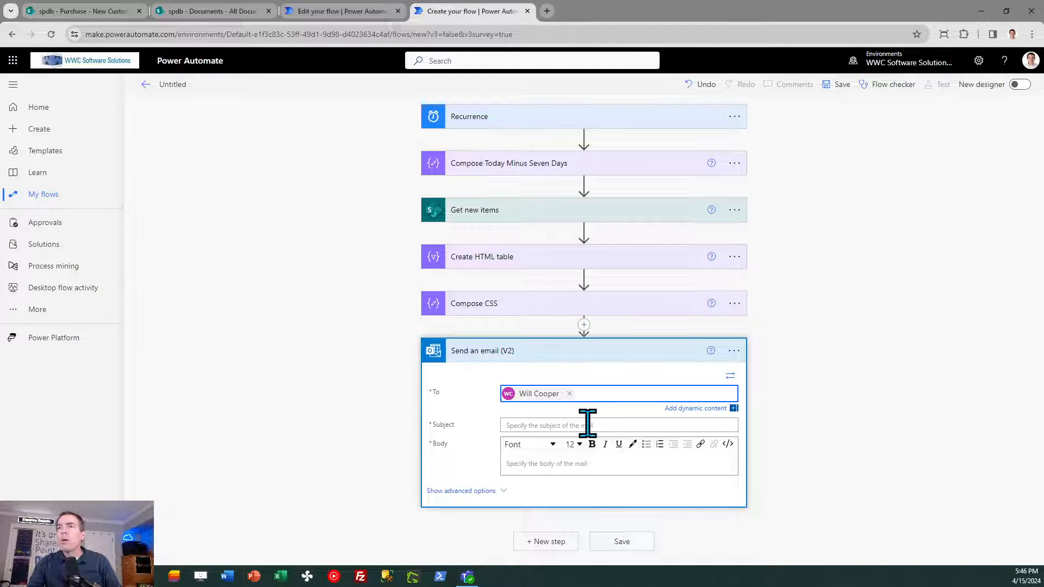
left_click(585, 425)
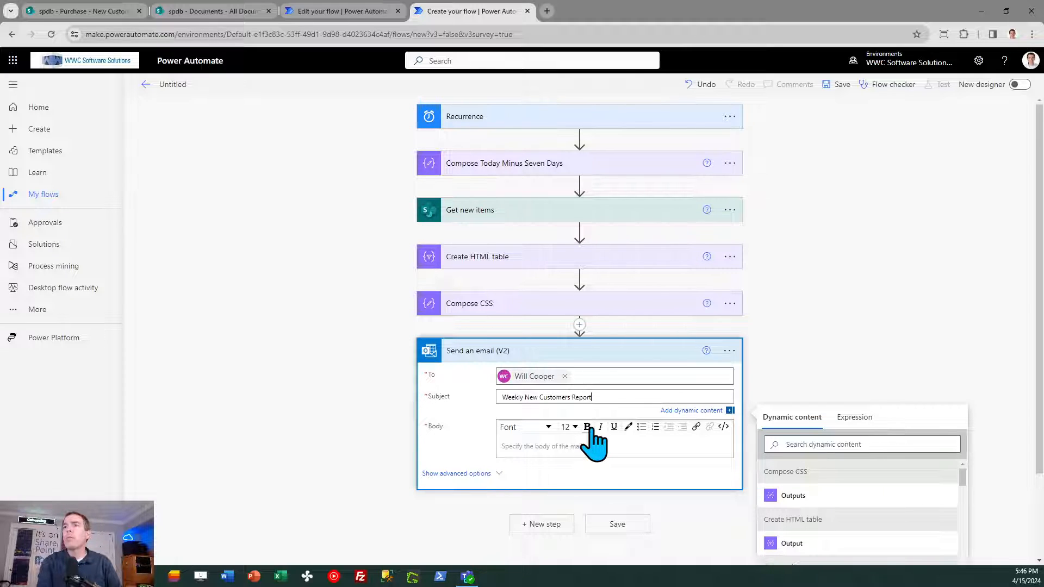
left_click(884, 363)
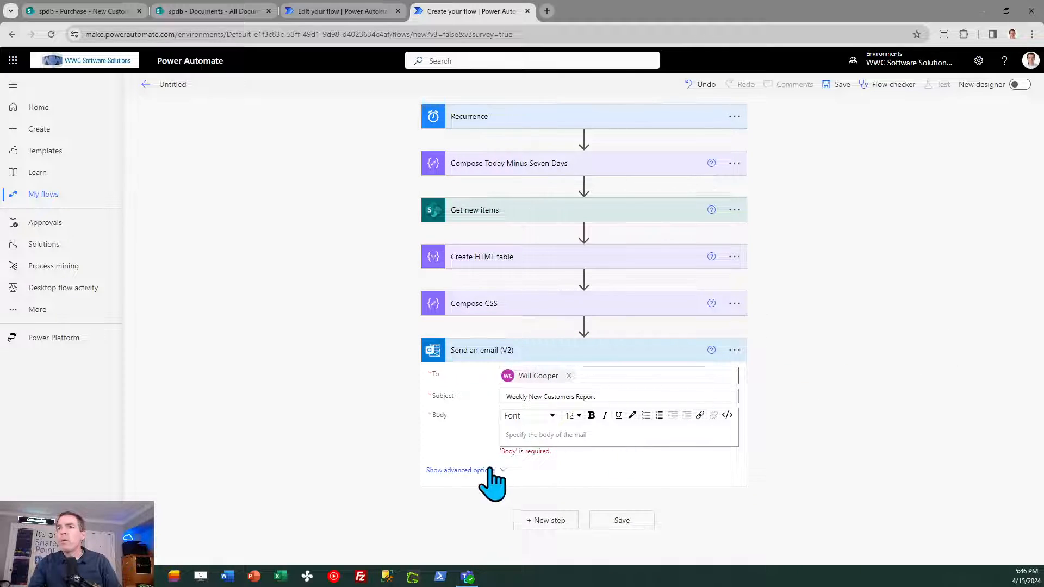
- Show the email action's advanced options and set From (Send as) to the sender found by full name
left_click(471, 470)
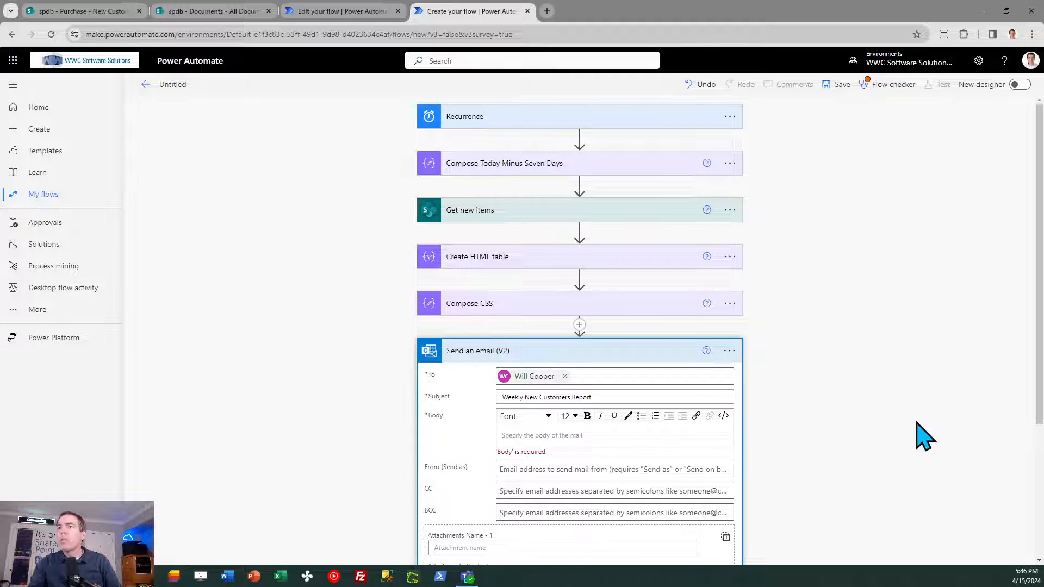
scroll(1042, 381, "down", 1)
left_click(523, 397)
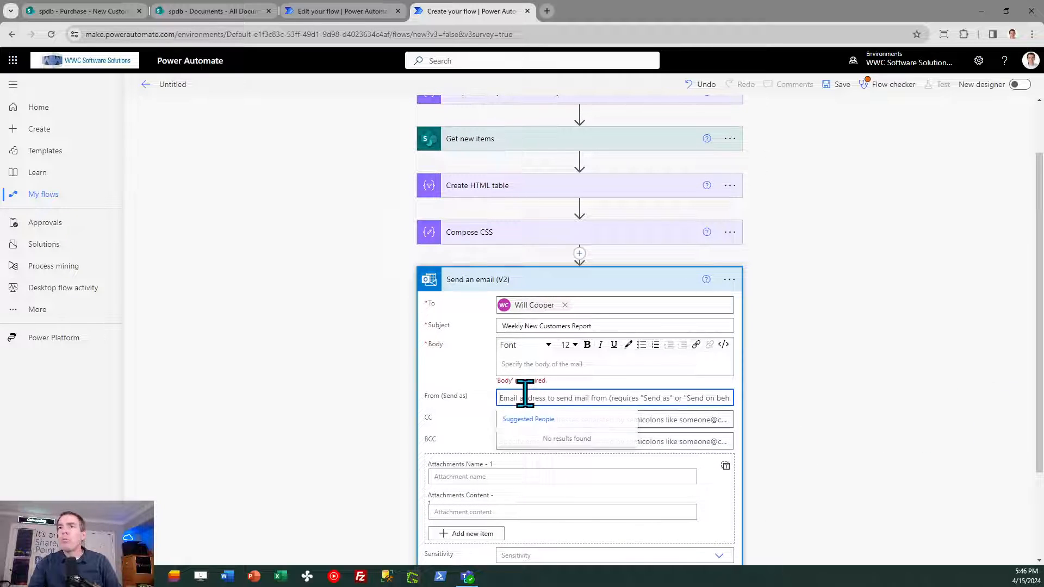
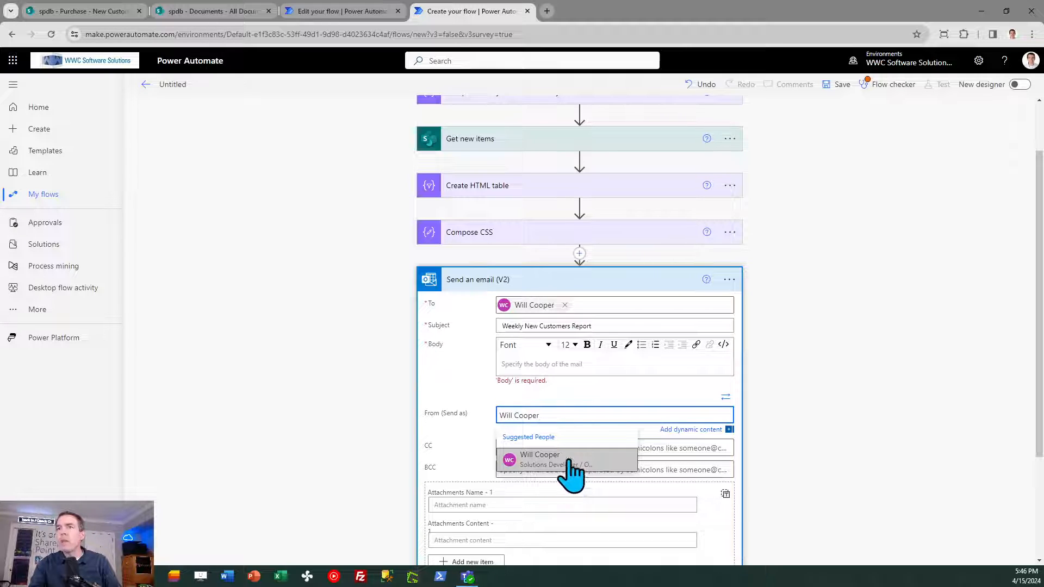
left_click(569, 461)
- Set the email's Importance to High
scroll(1040, 375, "down", 2)
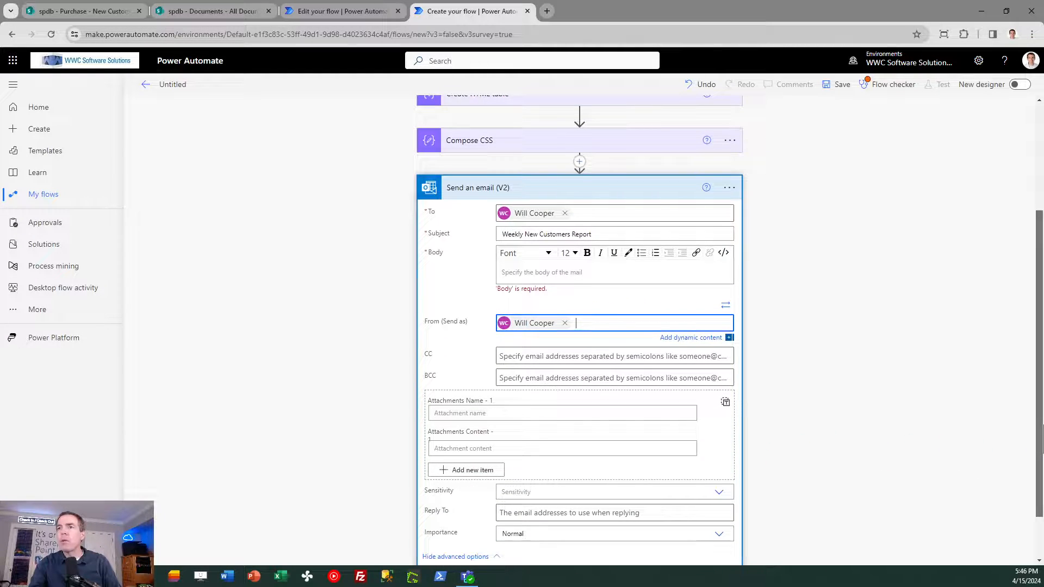
scroll(1040, 435, "down", 1)
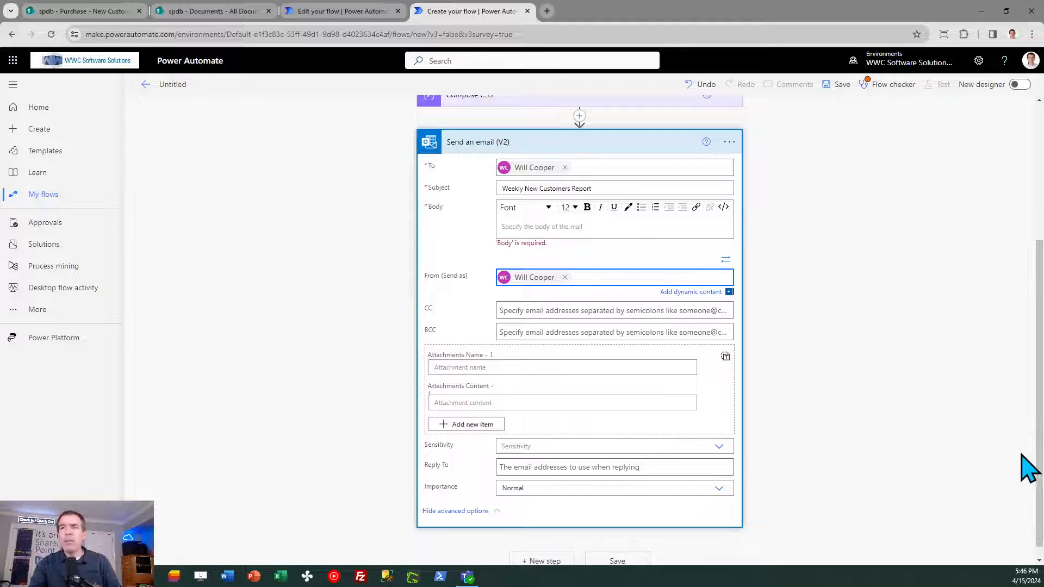
left_click(719, 488)
left_click(511, 537)
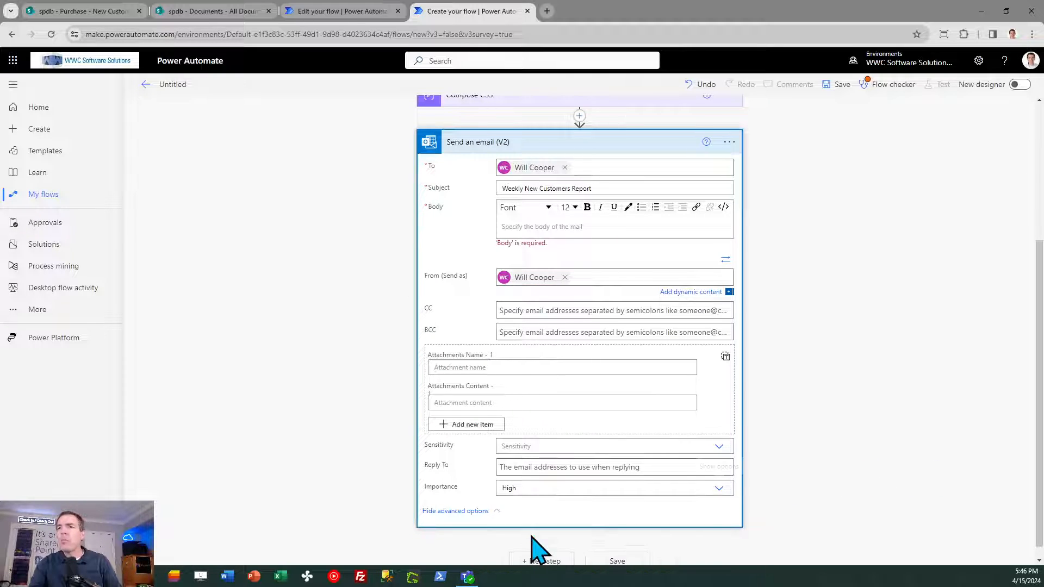
left_click(844, 442)
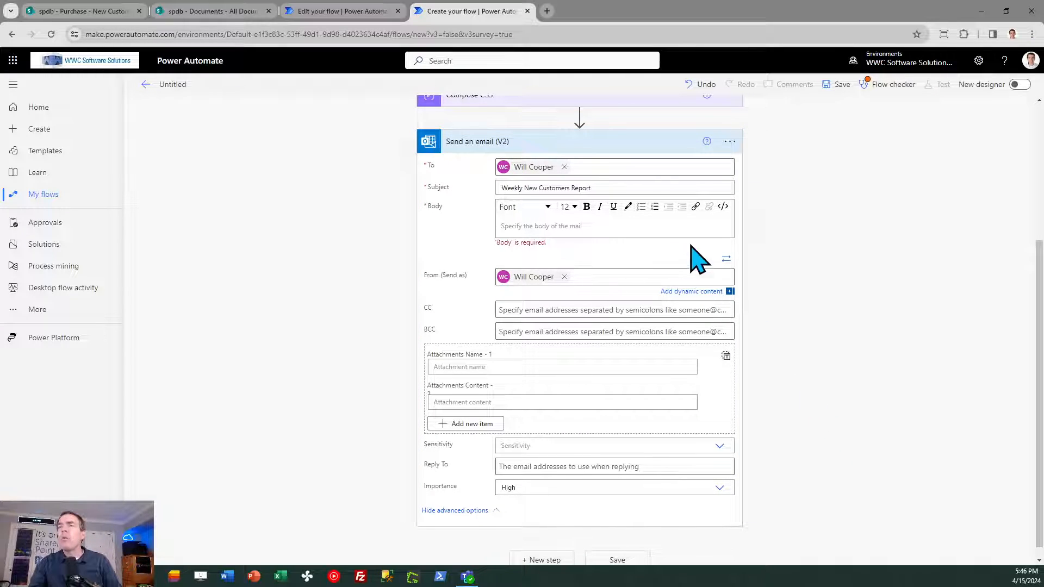
- Switch the email's Body to HTML code view
left_click_drag(1041, 332, 1019, 269)
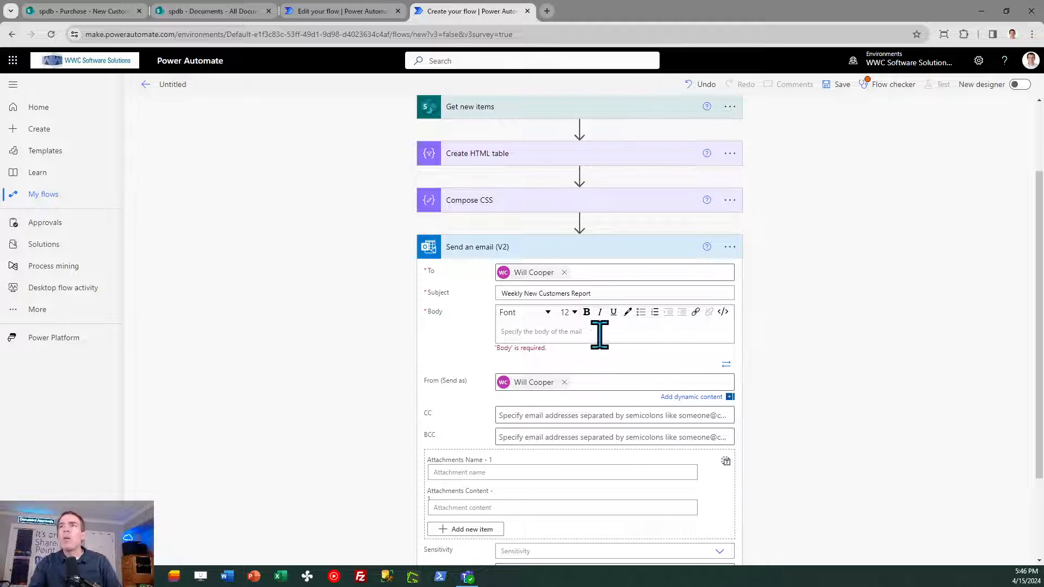
left_click(565, 332)
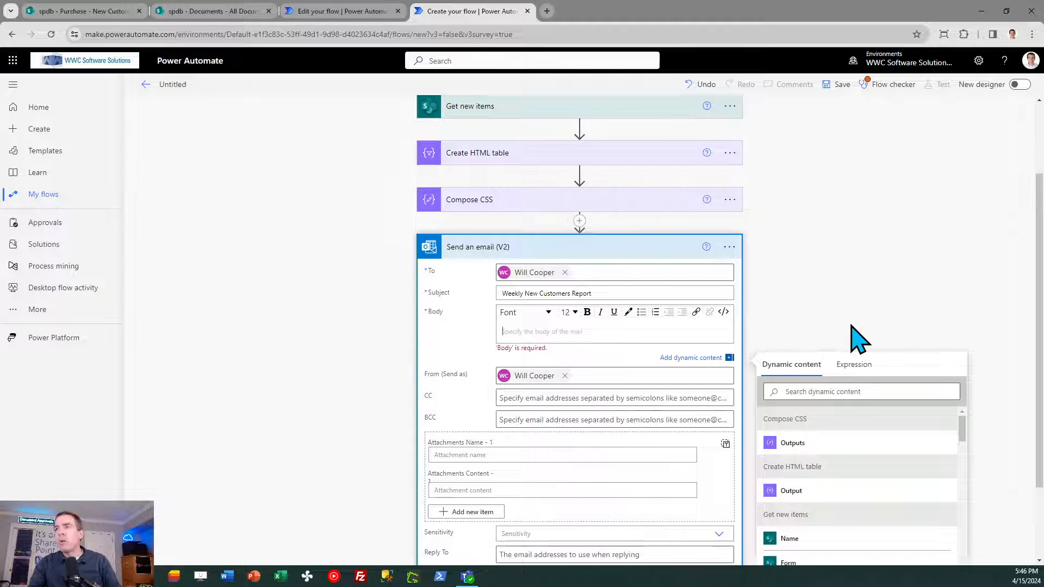
left_click(725, 313)
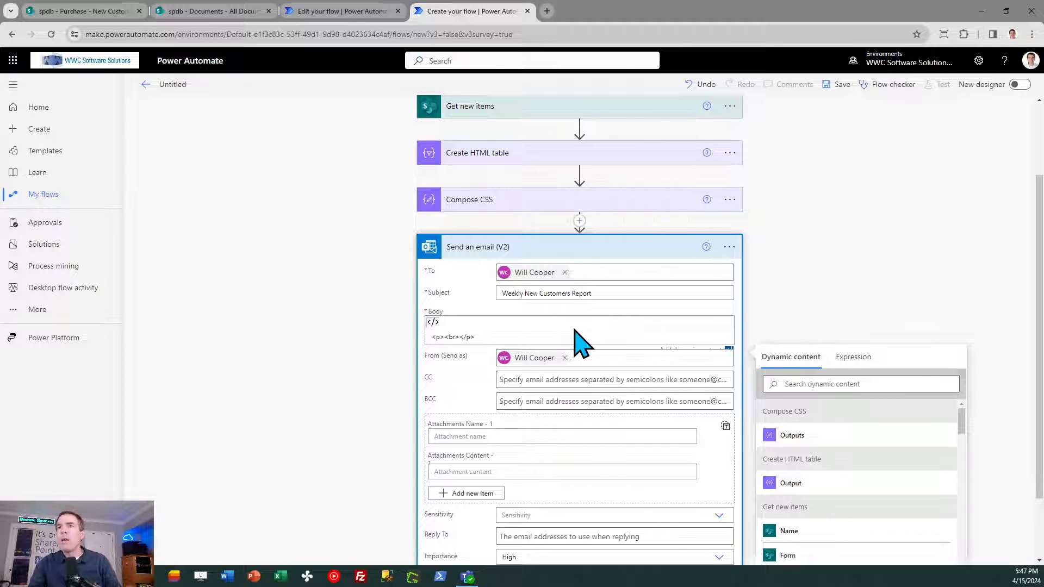
left_click(520, 336)
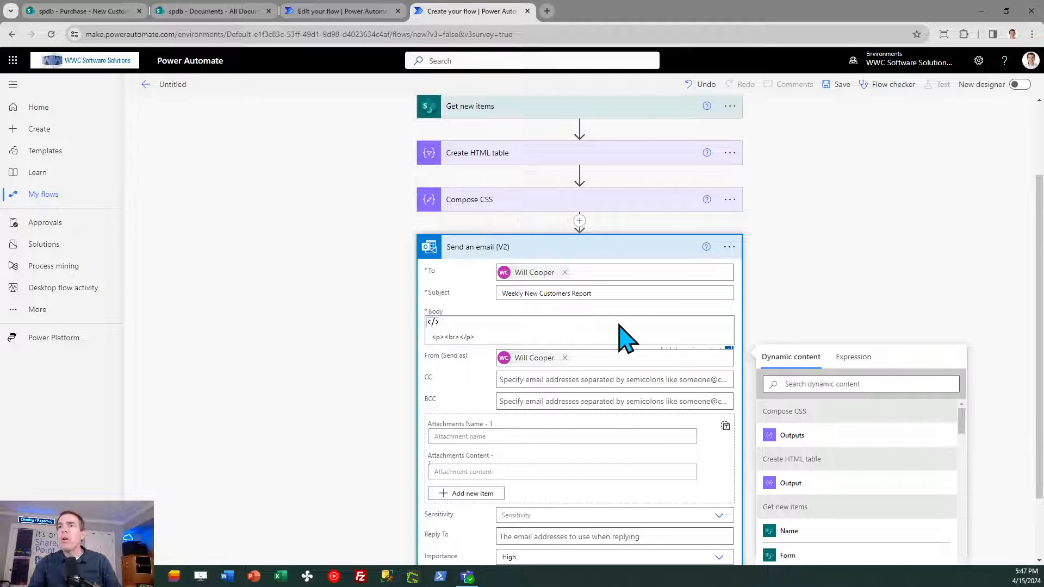
left_click(434, 322)
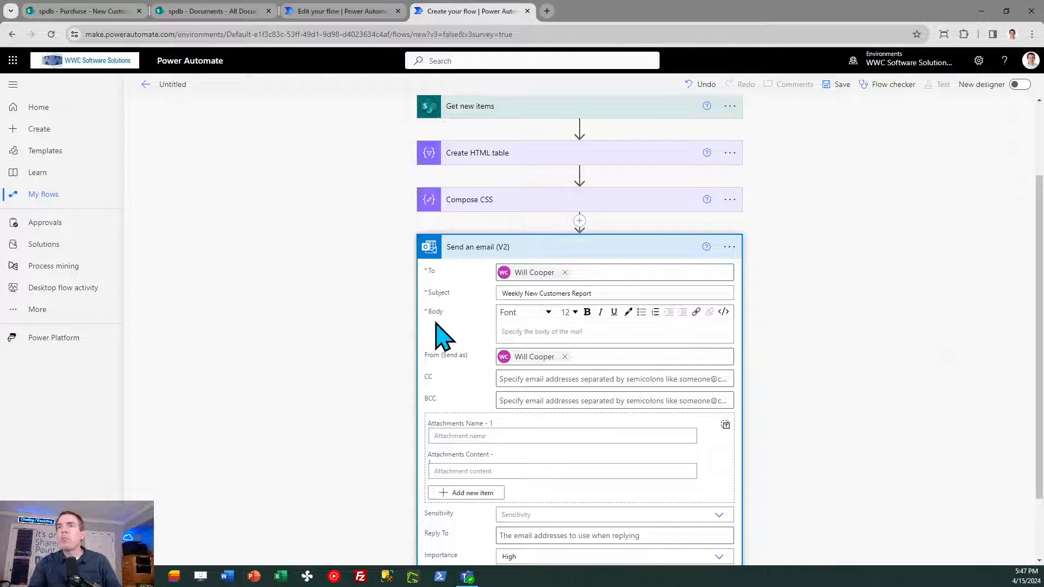
left_click(723, 312)
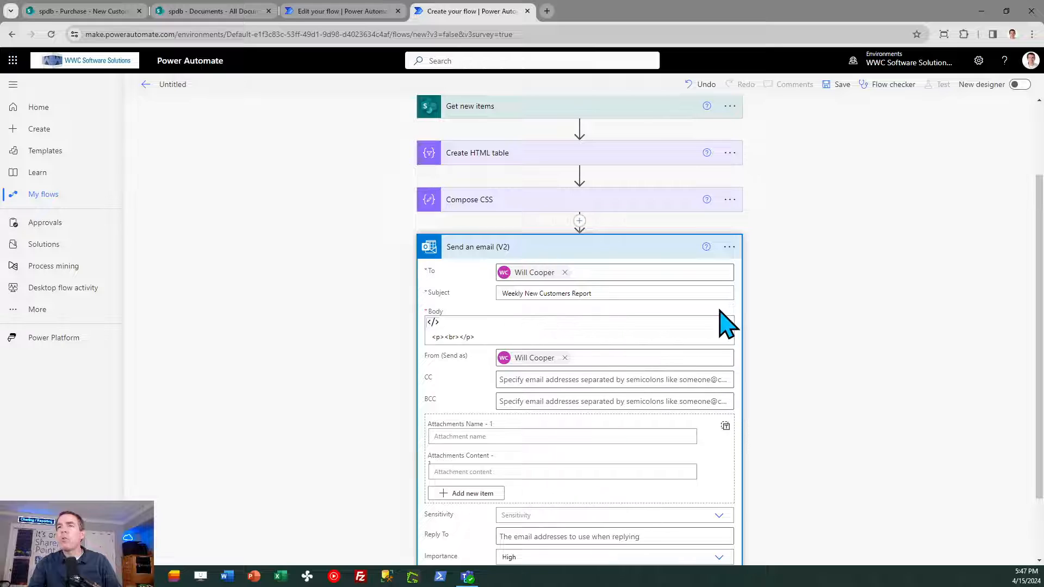
- Replace the Body code with the reference flow's complete email body, and swap its first Outputs token for the Compose CSS Outputs
left_click(354, 12)
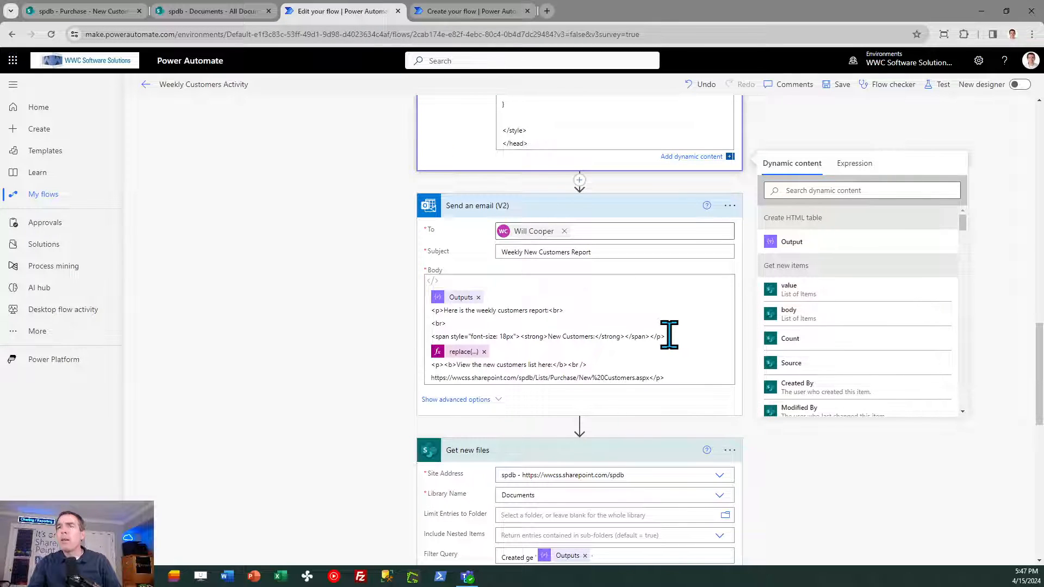
left_click(658, 322)
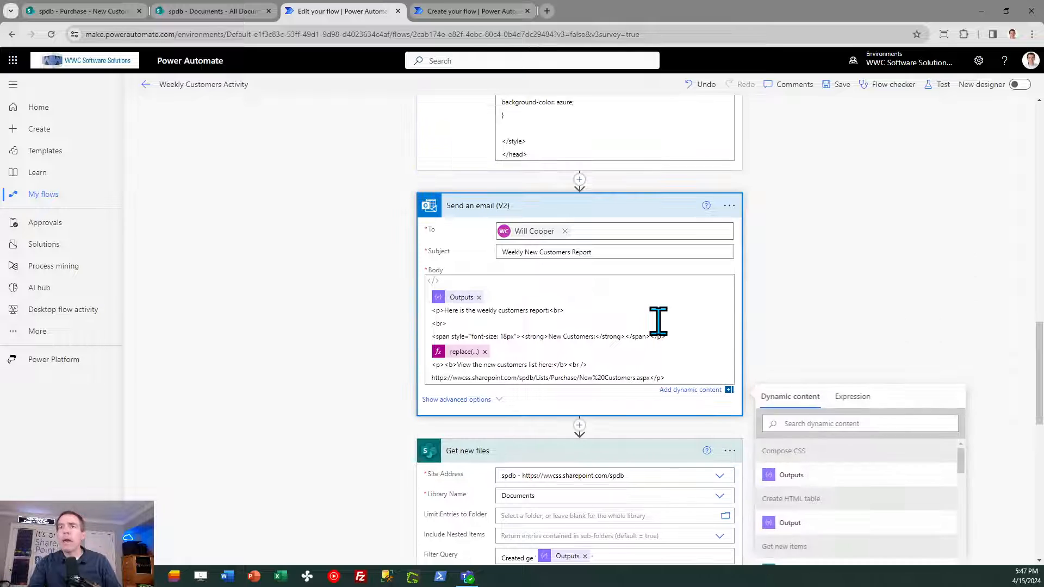
key("ctrl+a")
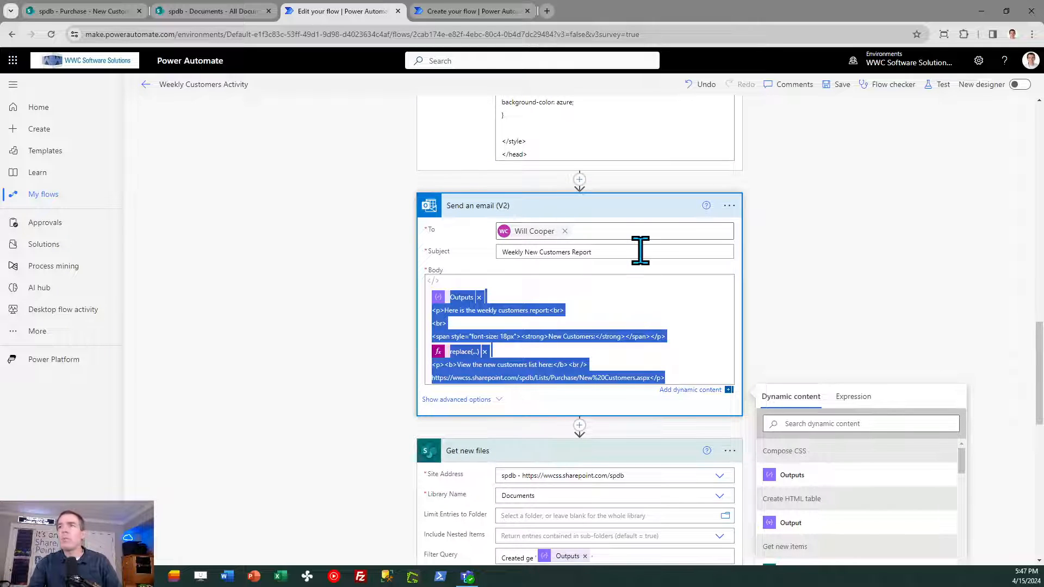
left_click(484, 13)
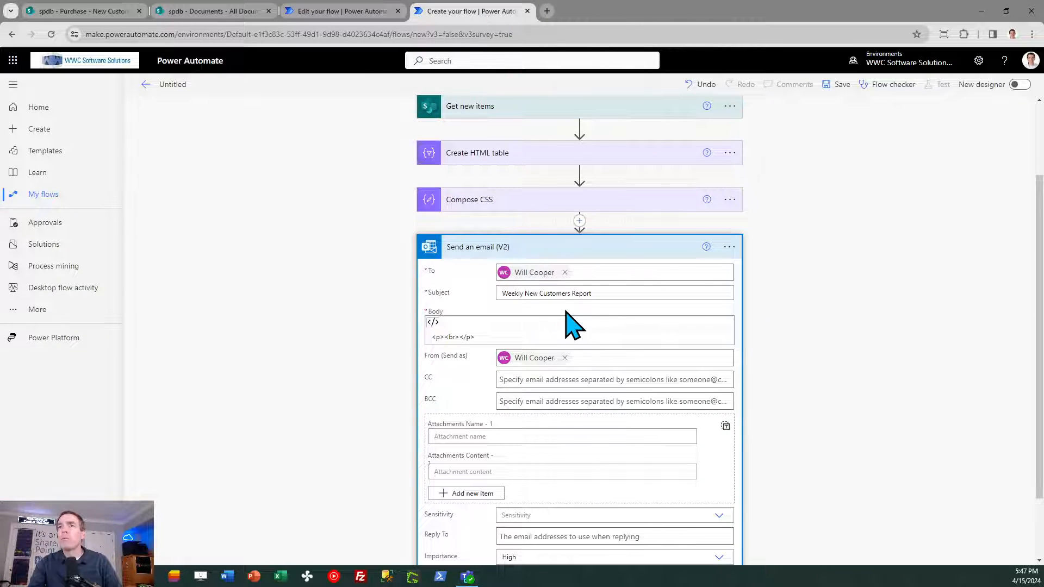
left_click(536, 333)
key("ctrl+a")
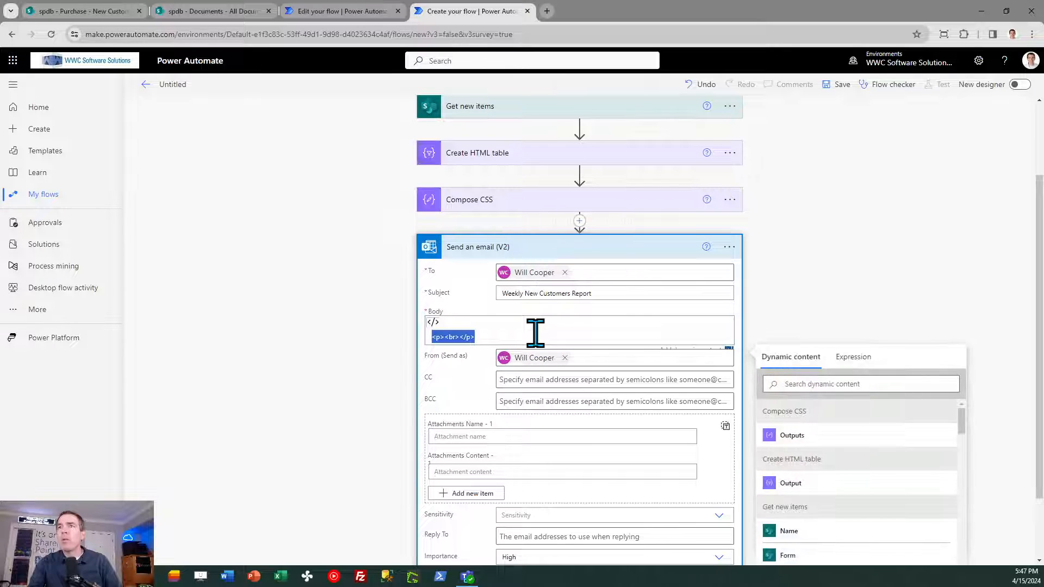
type("<p>Here is the weekly new customers report:<br> <br> <span style=\"font-size: 18px\"><strong>New Customers:</strong></span></p> <p><b>View the new customers list here:</b><br /> https://wwcss.sharepoint.com/spdb/Lists/Purchase/New%20Customers.aspx</p>")
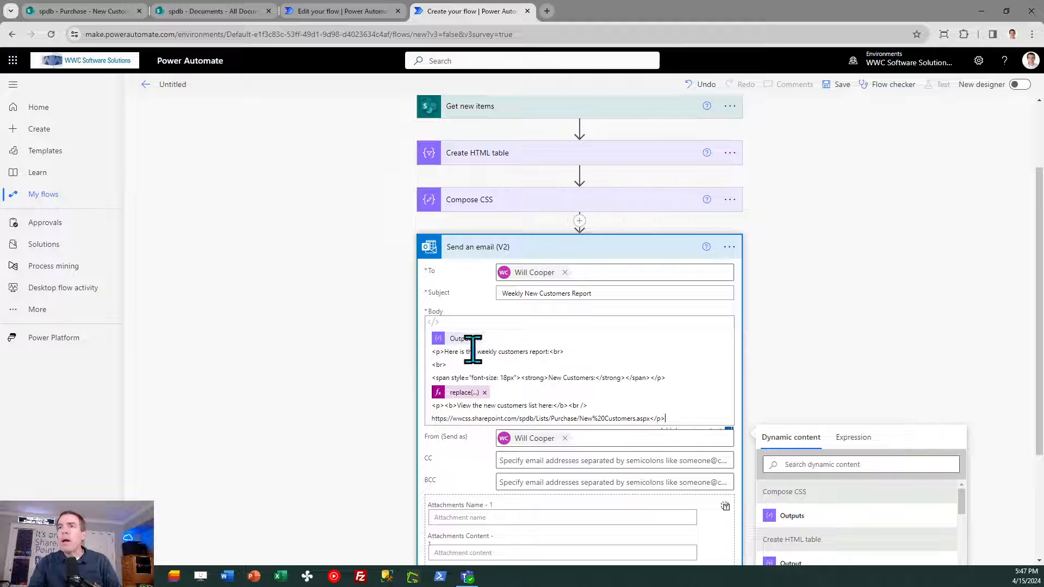
left_click(479, 339)
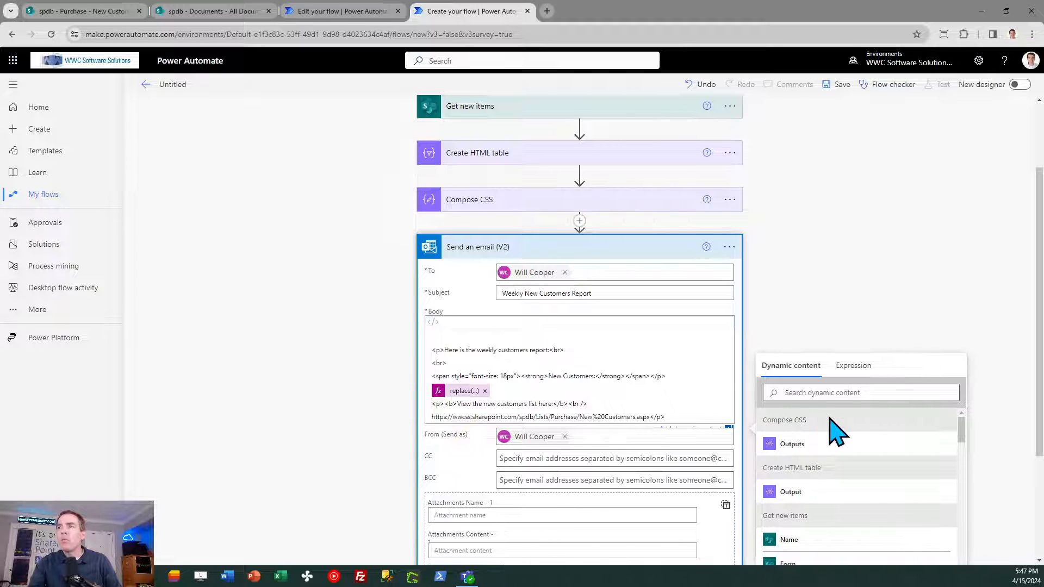
left_click(804, 444)
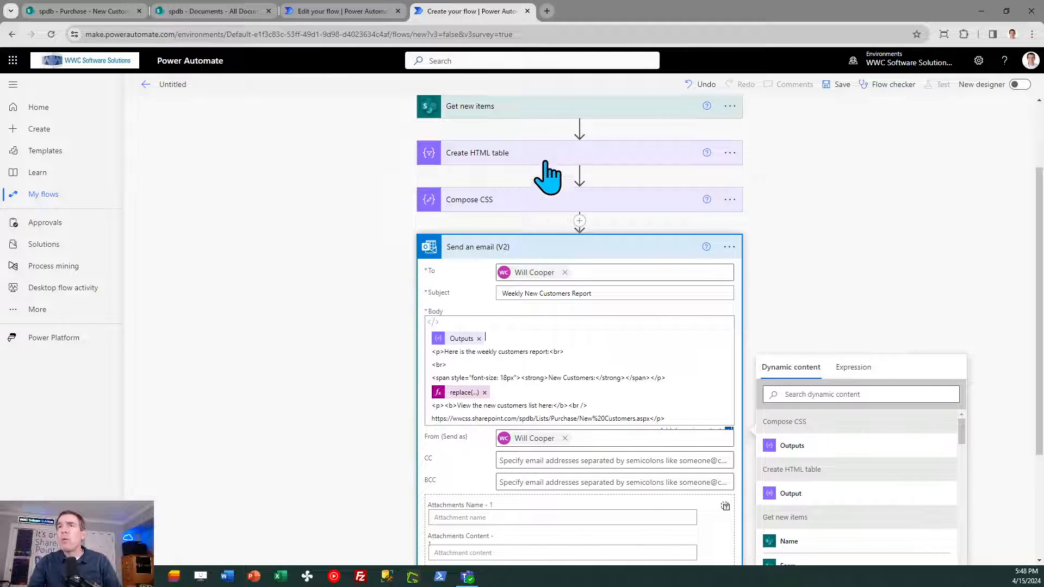
- Copy the email Body's replace(...) token into the expression editor as text and select the whole expression
left_click(462, 392)
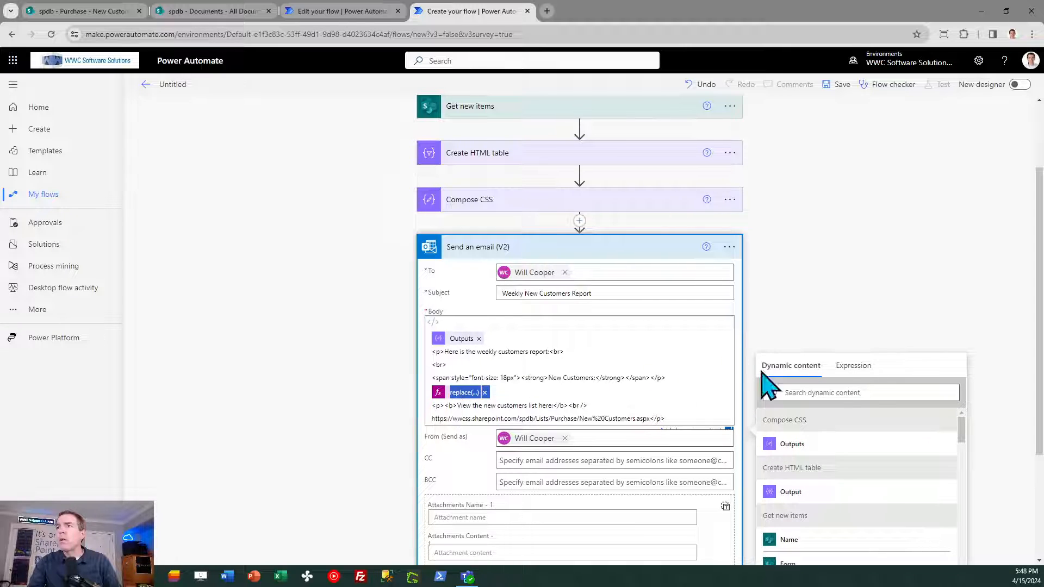
left_click(859, 367)
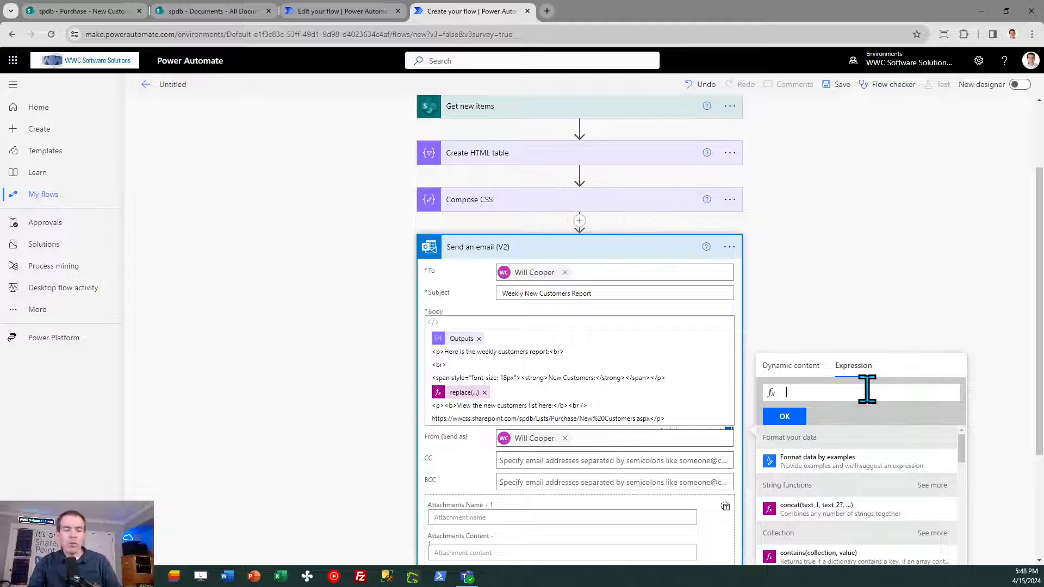
left_click(465, 394)
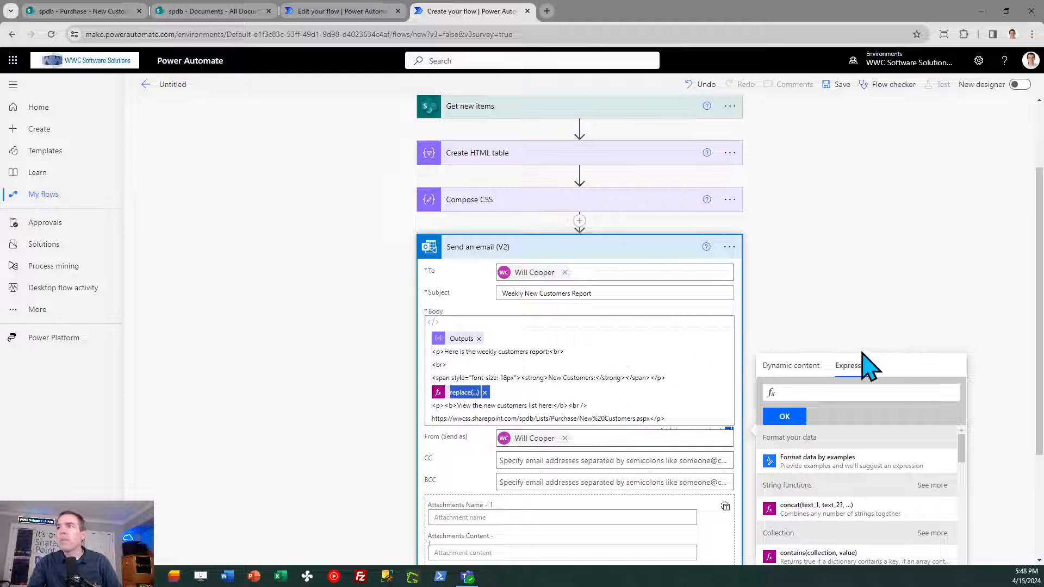
left_click(849, 391)
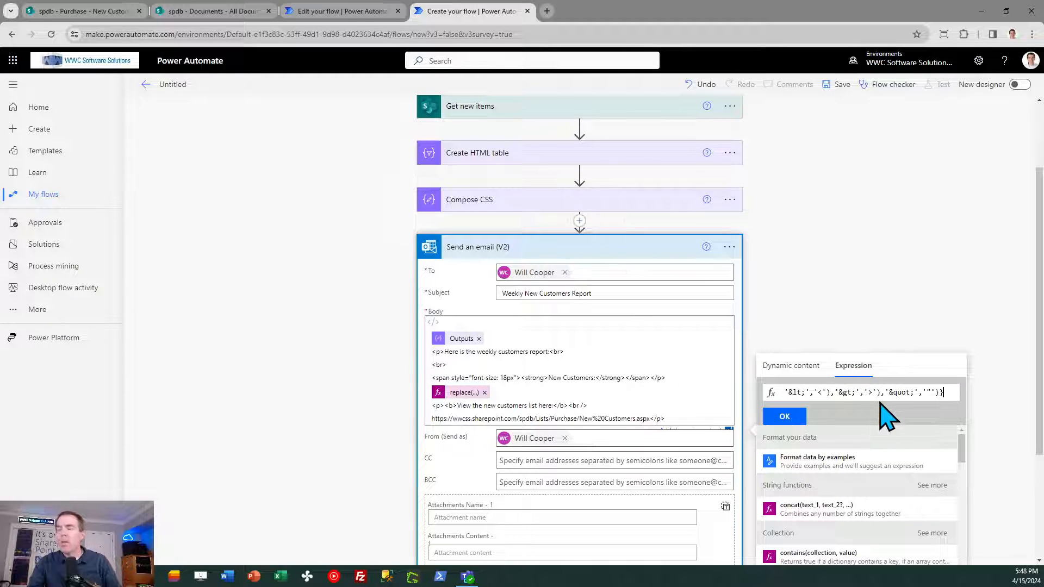
key("ctrl+a")
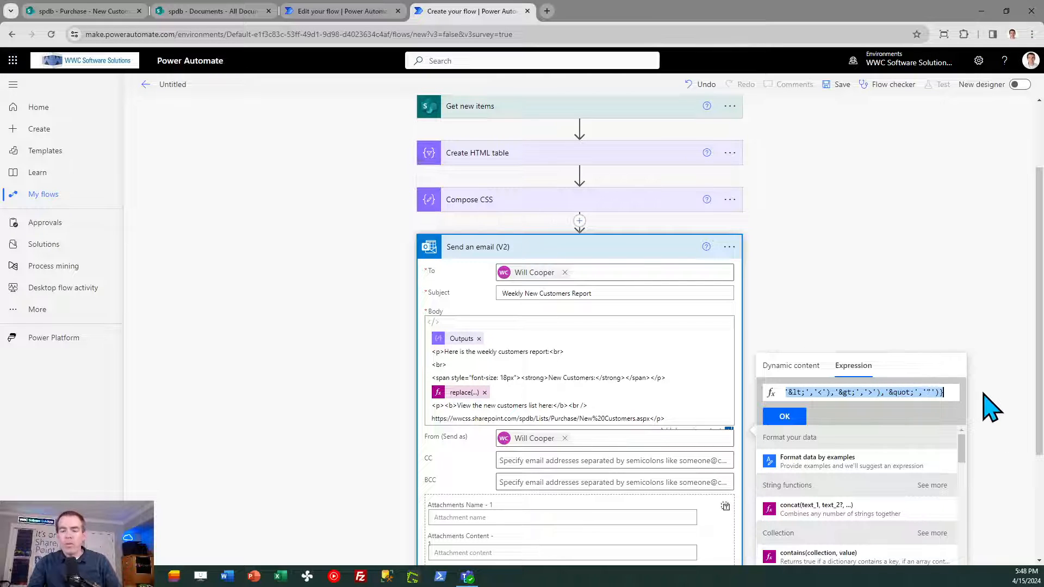
- Switch to the reference flow and paste the copied replace expression into the expression editor for its email Body
key("ctrl+shift+Tab")
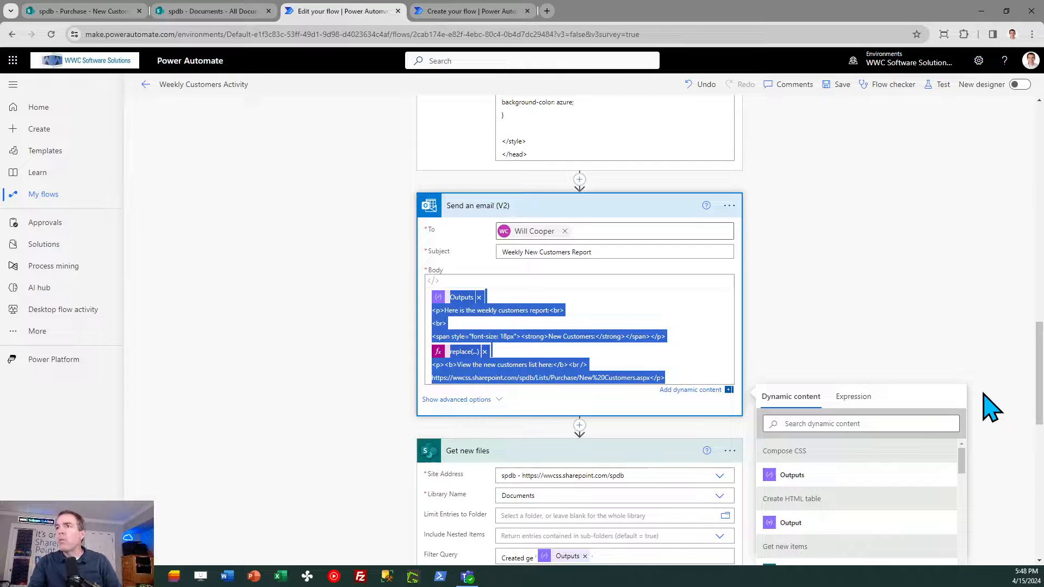
scroll(1040, 419, "down", 4)
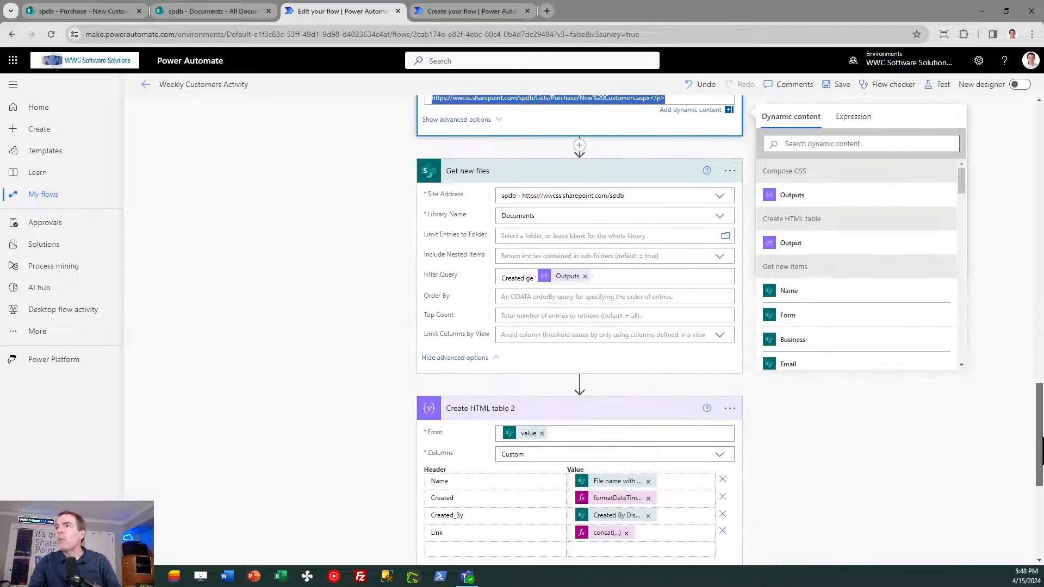
scroll(1040, 419, "up", 4)
left_click(852, 366)
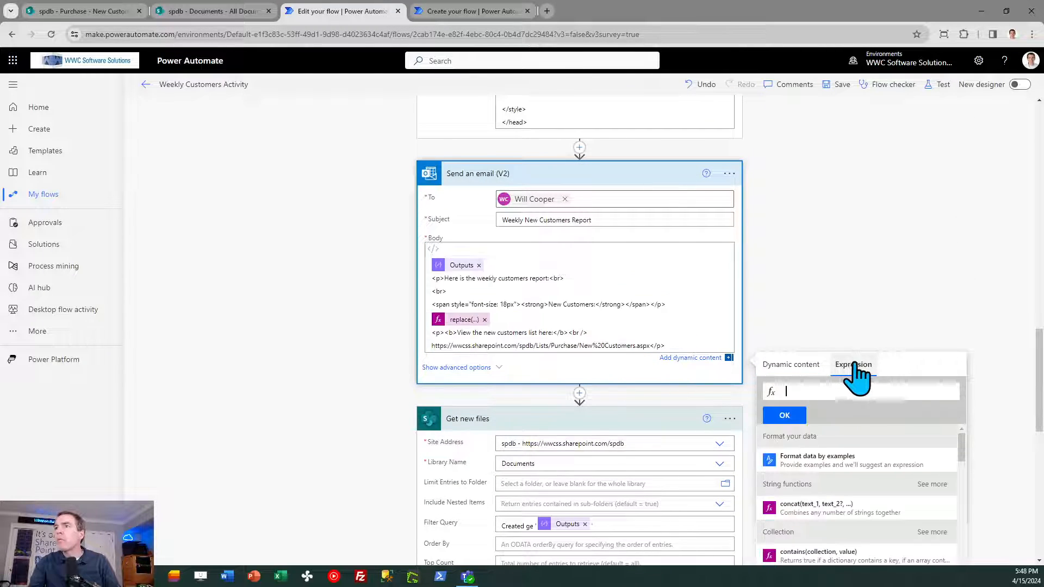
left_click(846, 392)
key("ctrl+v")
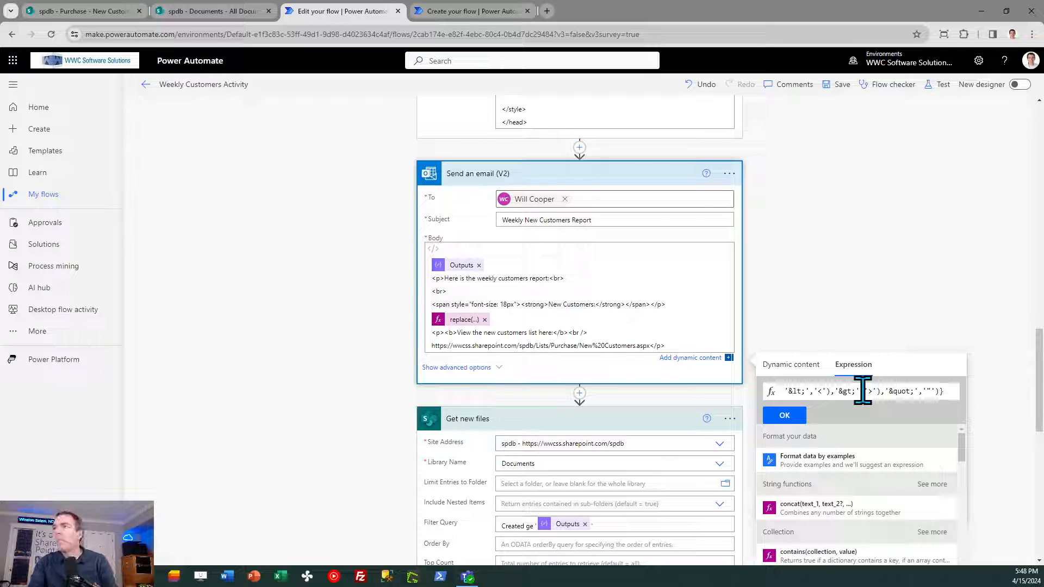
- Strip the enclosing @{ } wrapper from the pasted replace expression
key("Left")
key("Left")
key("Left")
key("Left")
key("Left")
key("Left")
key("Left")
key("Left")
key("Left")
key("Left")
key("Left")
key("Left")
key("Left")
key("Left")
key("Left")
key("Left")
key("Left")
key("Left")
key("Left")
key("Left")
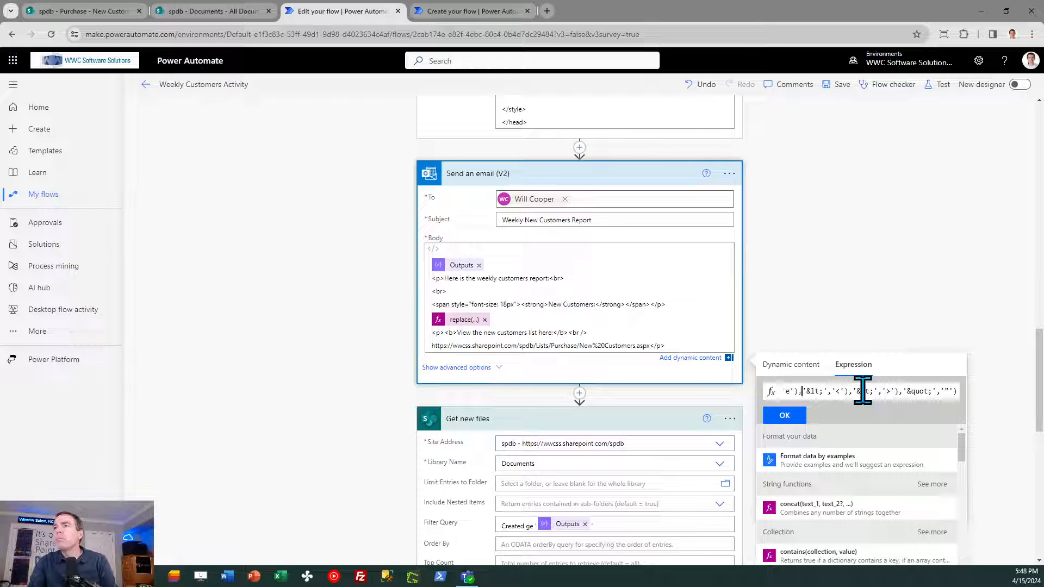
key("Left")
key("Left")
key("Left")
key("Left")
key("Left")
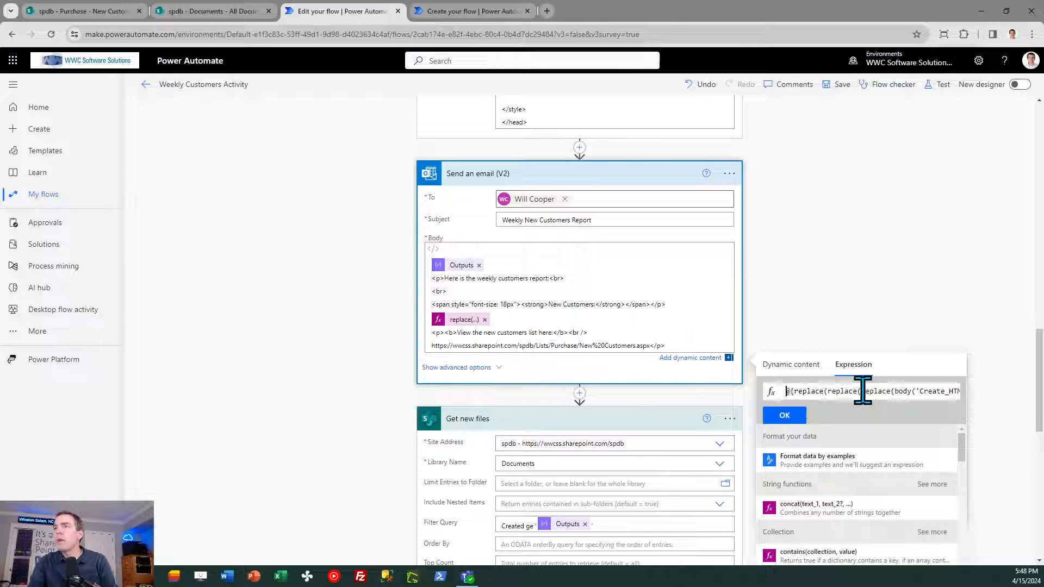
key("BackSpace")
key("Delete")
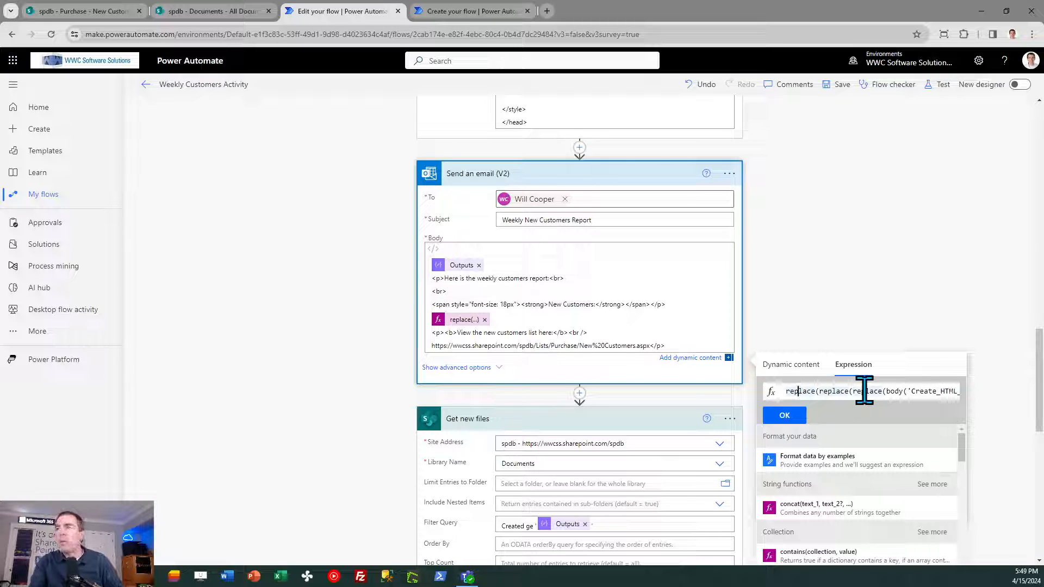
- Examine the nested replace expression, from body('Create_HTML_table') through its &lt;, &gt; and &quot; replacements
left_click(865, 391)
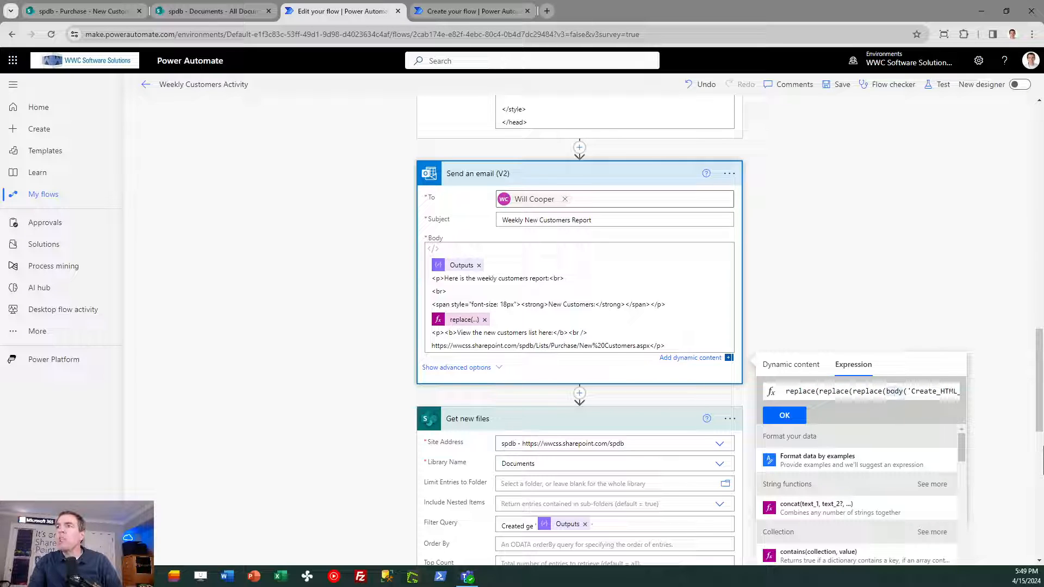
key("Right")
key("Right")
key("Right")
key("Right")
key("Right")
key("Right")
key("Right")
key("Right")
key("Right")
key("Right")
key("Right")
key("Right")
key("Right")
key("Right")
key("Right")
key("Right")
key("Right")
key("Right")
key("Right")
key("Right")
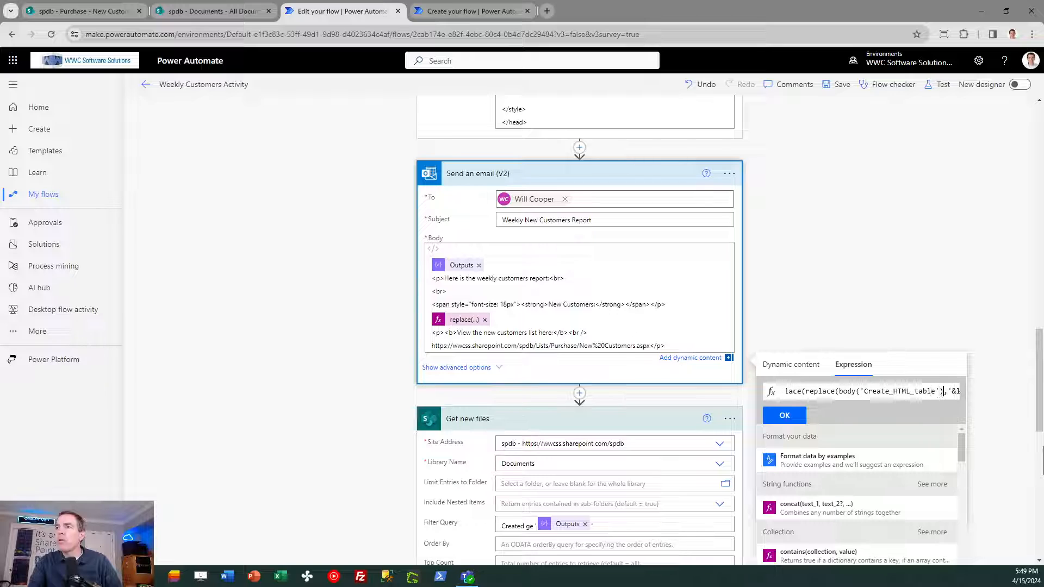
key("Right")
key("Right")
key("Right")
key("Right")
key("Right")
key("Right")
key("Right")
key("Right")
key("Right")
key("Right")
key("Right")
key("Right")
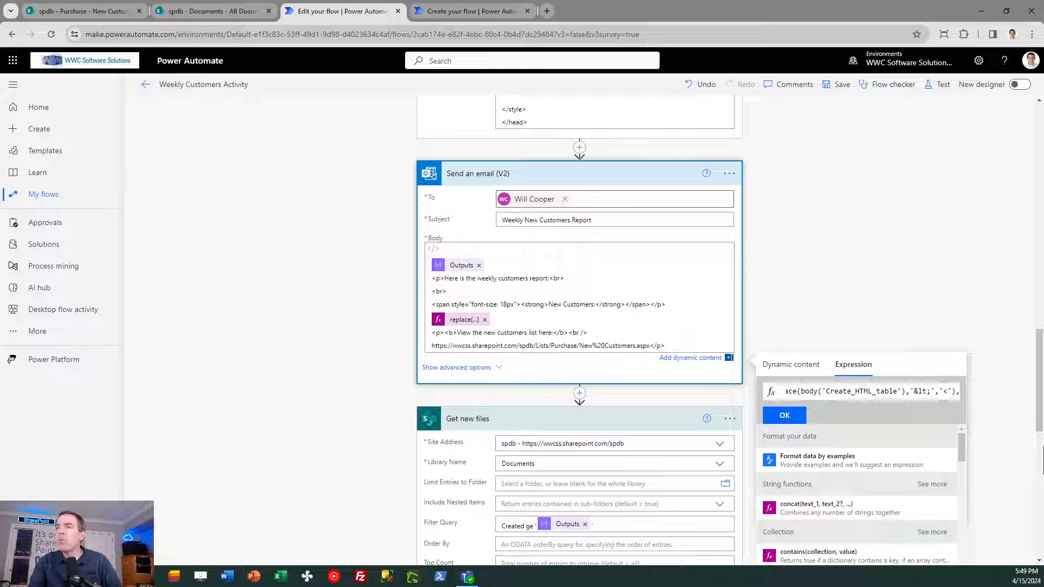
key("Right")
key("Right")
key("Right")
key("Right")
key("Right")
key("Right")
key("Right")
key("Right")
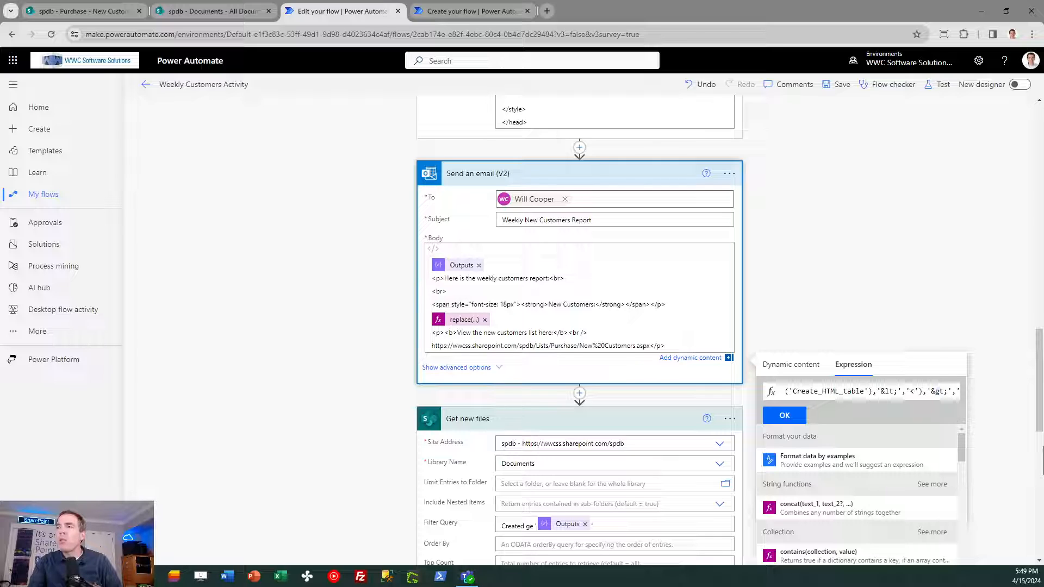
key("Right")
key("Right")
key("Right")
key("Right")
key("Right")
key("Right")
key("Right")
key("Right")
key("Right")
key("Right")
key("Right")
key("Right")
key("Right")
key("Right")
key("Right")
key("Right")
key("Right")
key("Right")
key("Right")
key("Right")
key("Right")
key("Right")
key("Right")
key("Right")
key("Right")
key("Right")
key("Right")
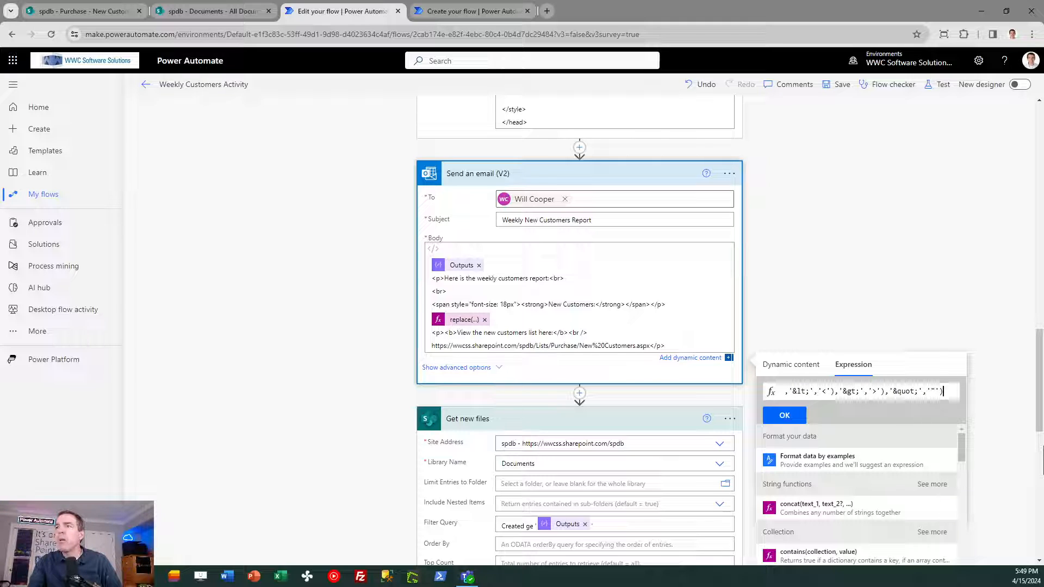
key("Left")
key("Left")
key("Left")
key("Left")
key("Left")
key("Left")
key("Left")
key("Left")
key("Left")
key("Left")
key("Left")
key("Left")
key("Left")
key("Left")
key("Left")
key("Left")
key("Left")
key("Left")
key("Left")
key("Left")
key("Left")
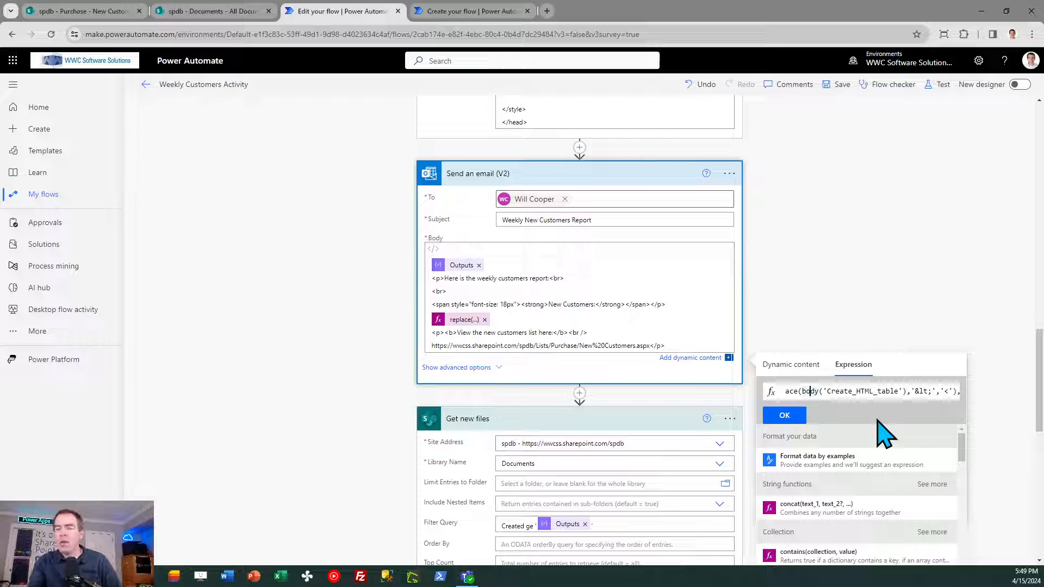
key("Left")
key("Left")
key("Left")
key("Left")
key("Left")
key("Left")
key("Left")
key("Left")
key("Left")
key("Left")
key("Left")
key("Left")
key("Left")
key("Left")
key("Left")
key("Left")
key("Left")
key("Left")
key("Left")
key("Left")
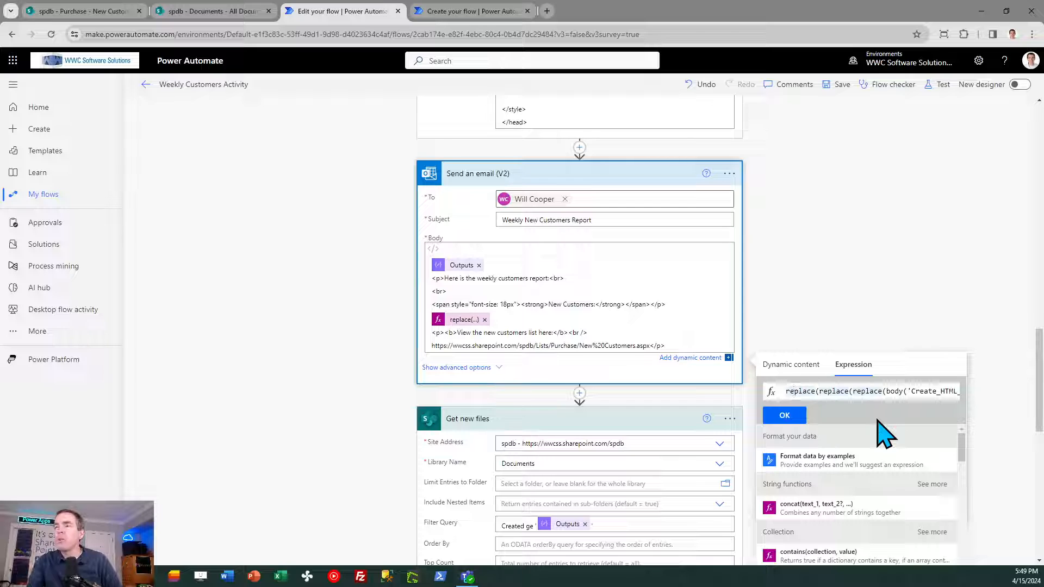
- Try inserting the replace expression into the reference flow's email Body, and restore the full body code
left_click(785, 416)
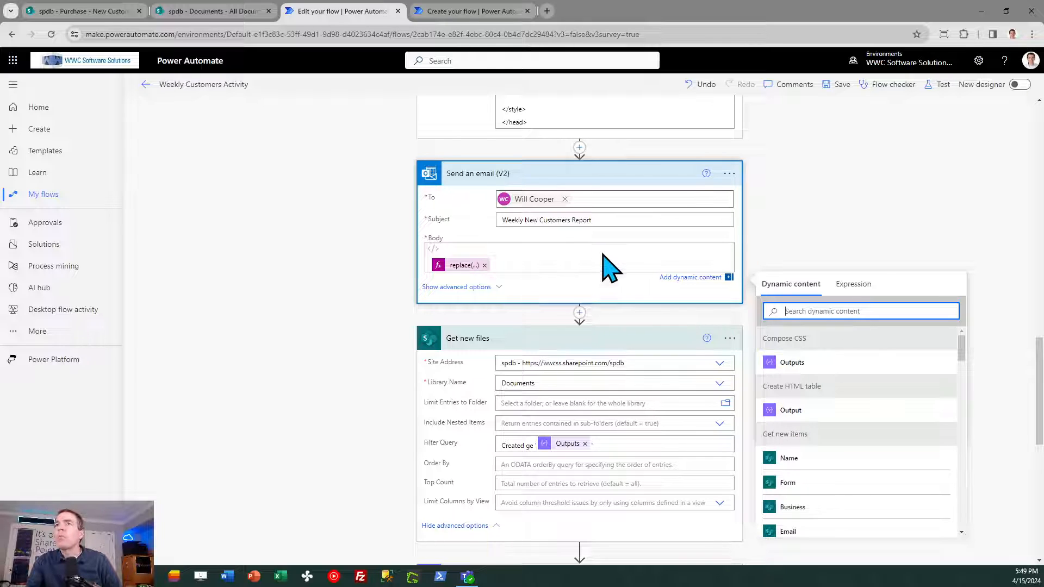
key("BackSpace")
key("ctrl+v")
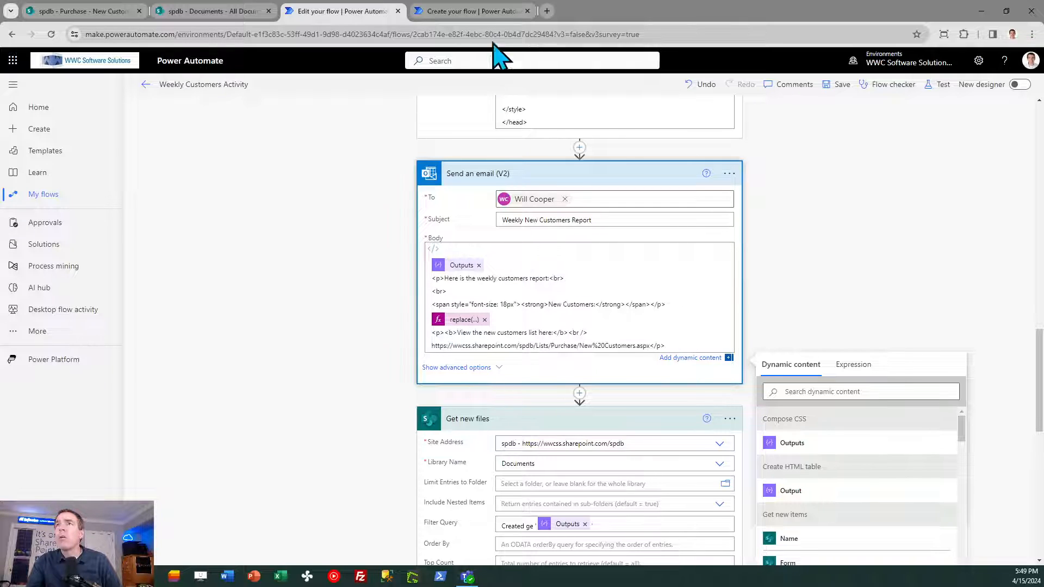
- Return to the new flow, leave the expression editor without applying the pasted expression, and save the flow
left_click(467, 12)
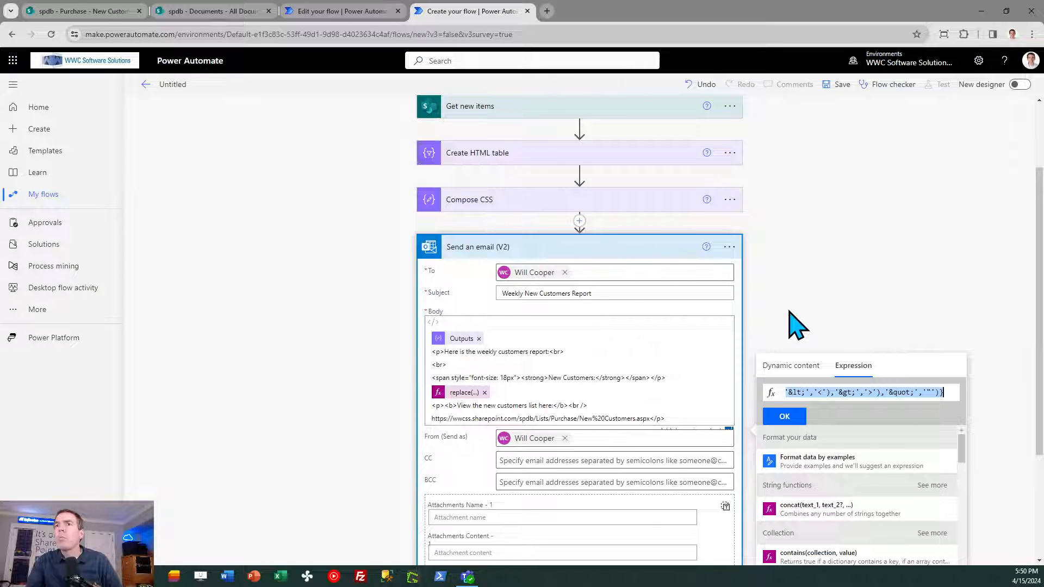
left_click(583, 396)
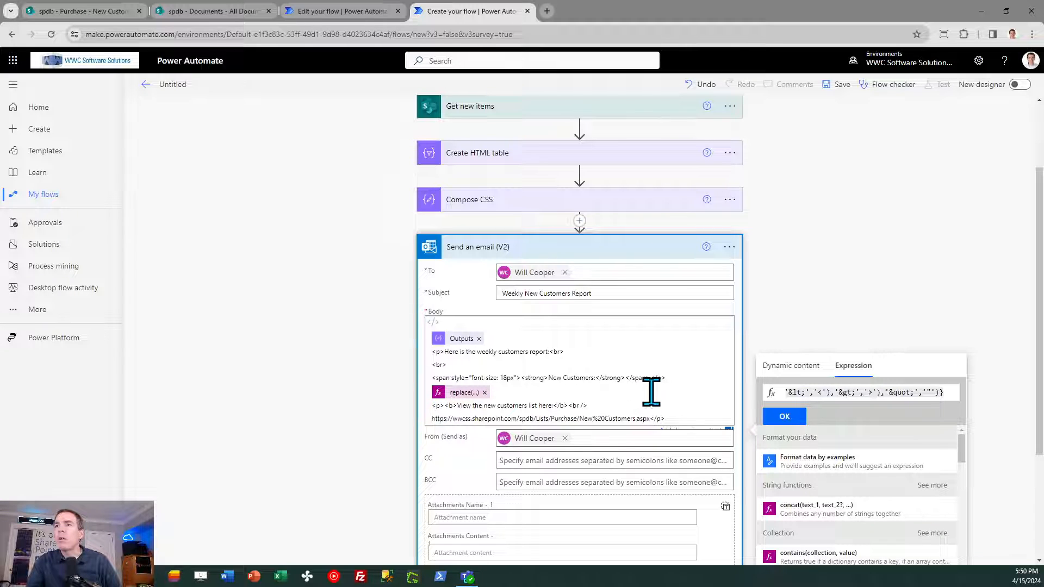
left_click(881, 309)
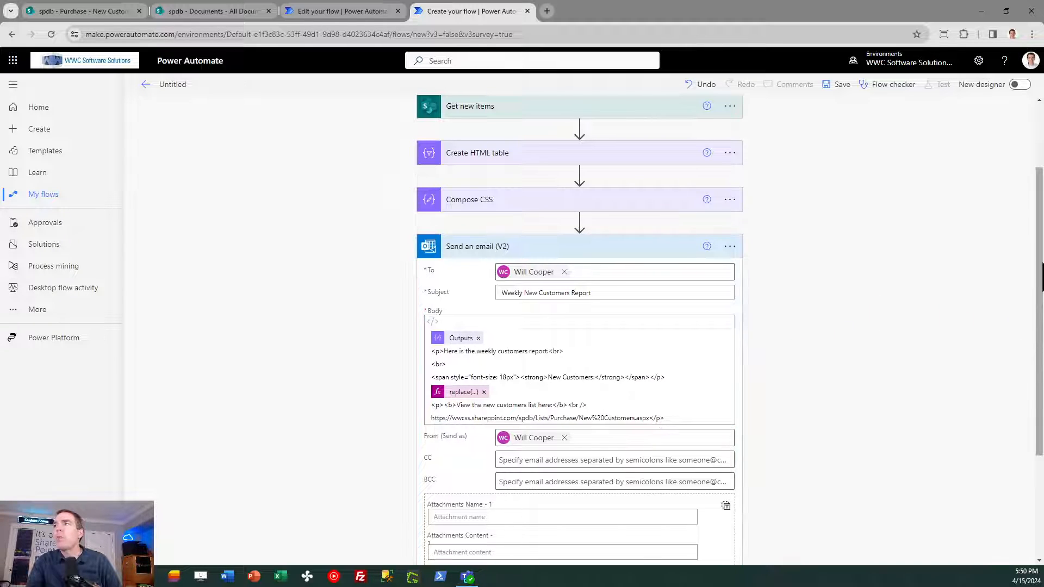
scroll(1042, 354, "down", 3)
left_click_drag(1043, 354, 1043, 368)
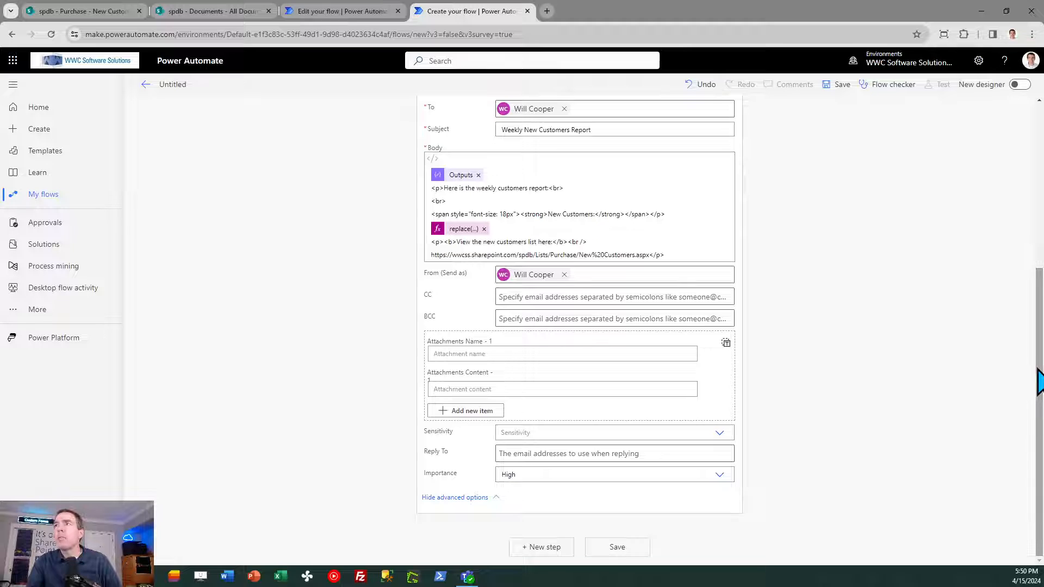
left_click(618, 549)
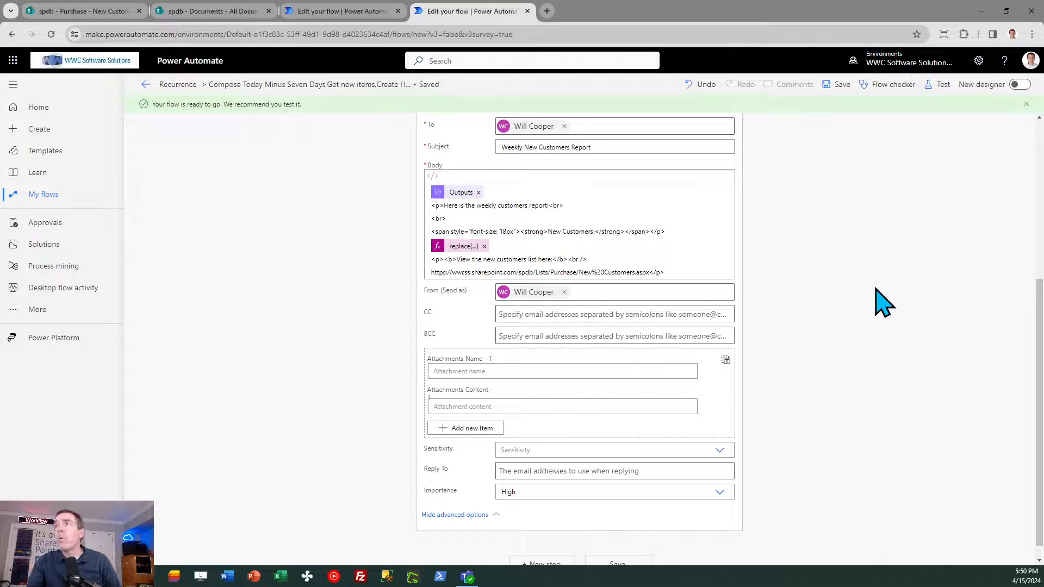
- Test the flow manually and run it to completion
left_click(936, 87)
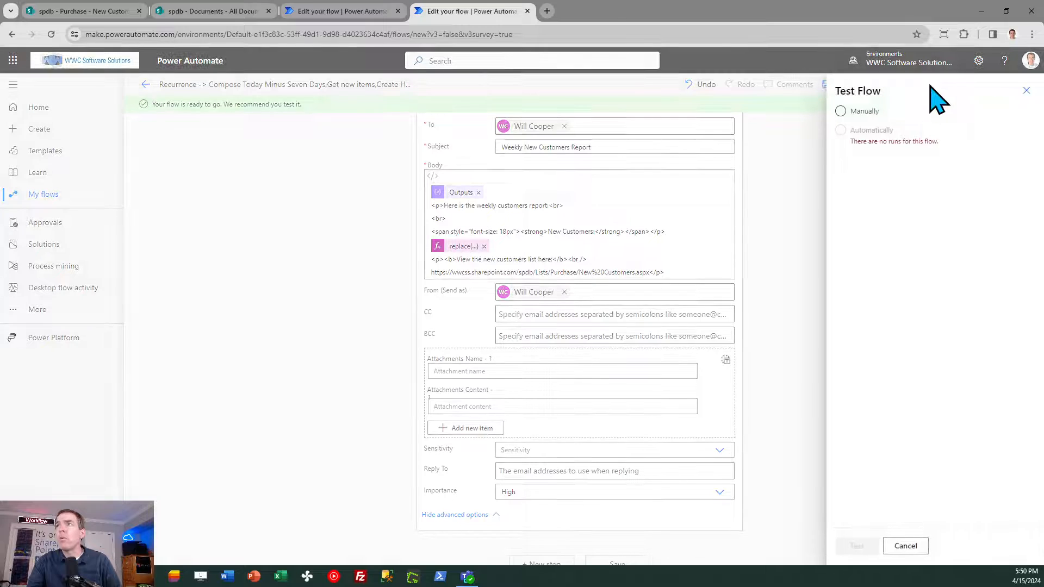
left_click(842, 111)
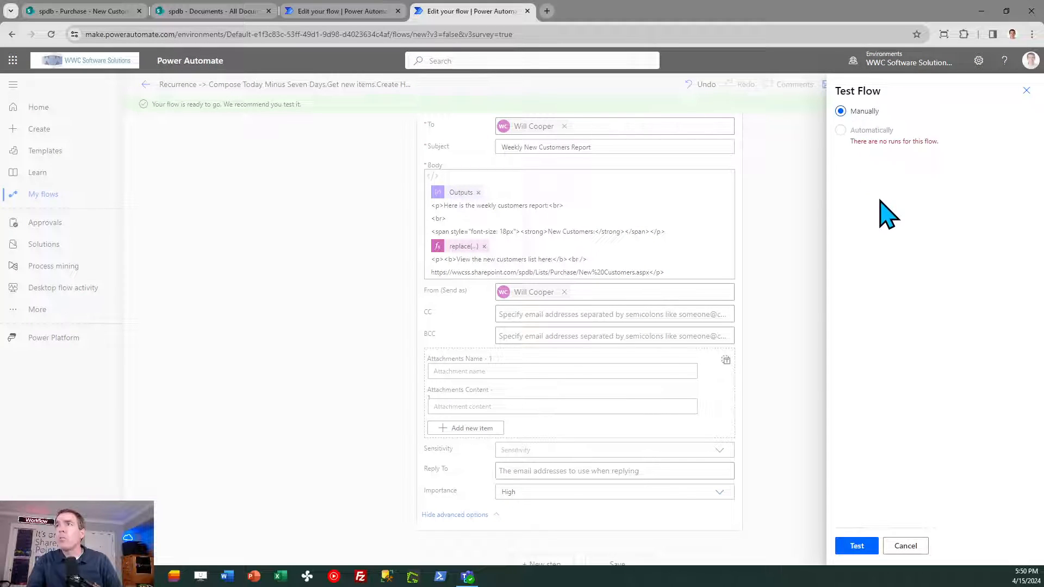
left_click(859, 546)
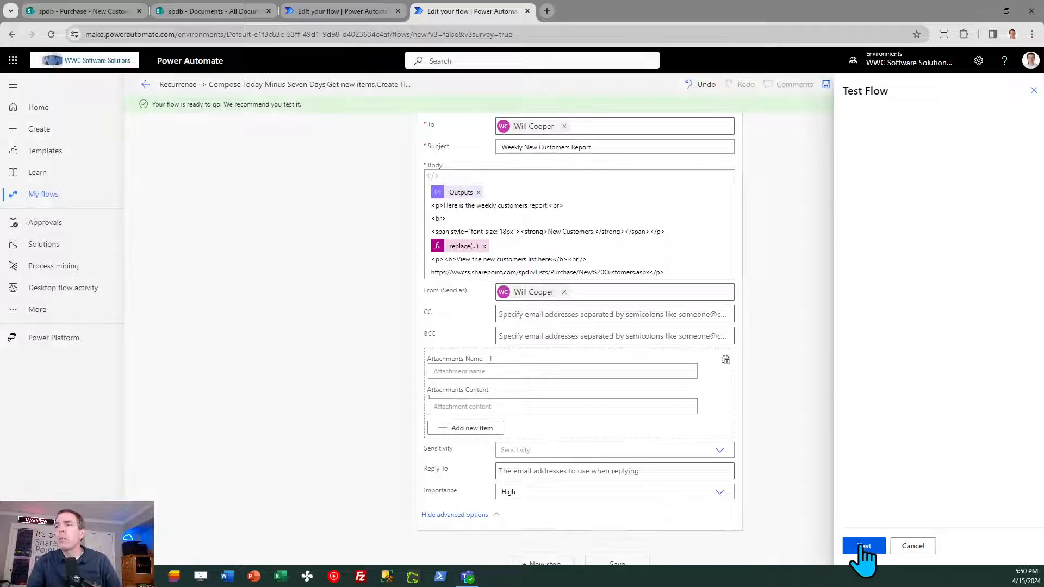
left_click(898, 546)
left_click(890, 546)
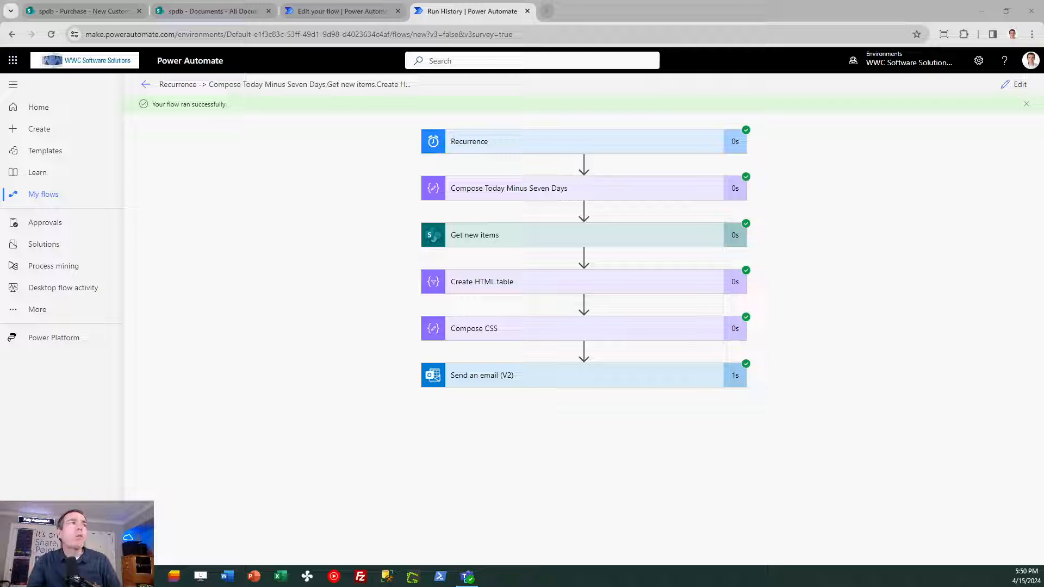
- Review the received Weekly New Customers Report email in a widened window, and move it away
left_click_drag(0, 139, 325, 131)
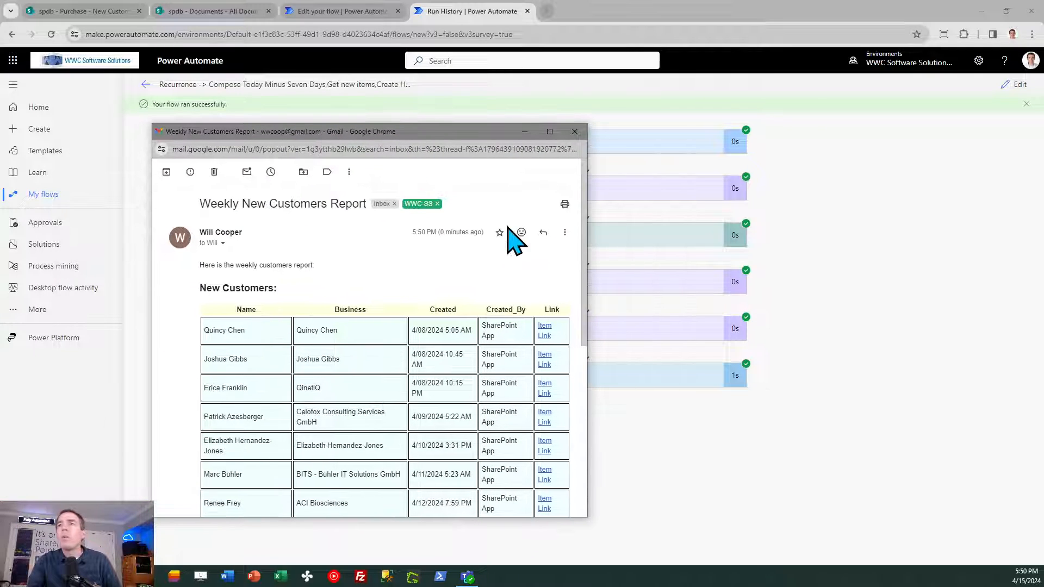
left_click_drag(588, 248, 731, 250)
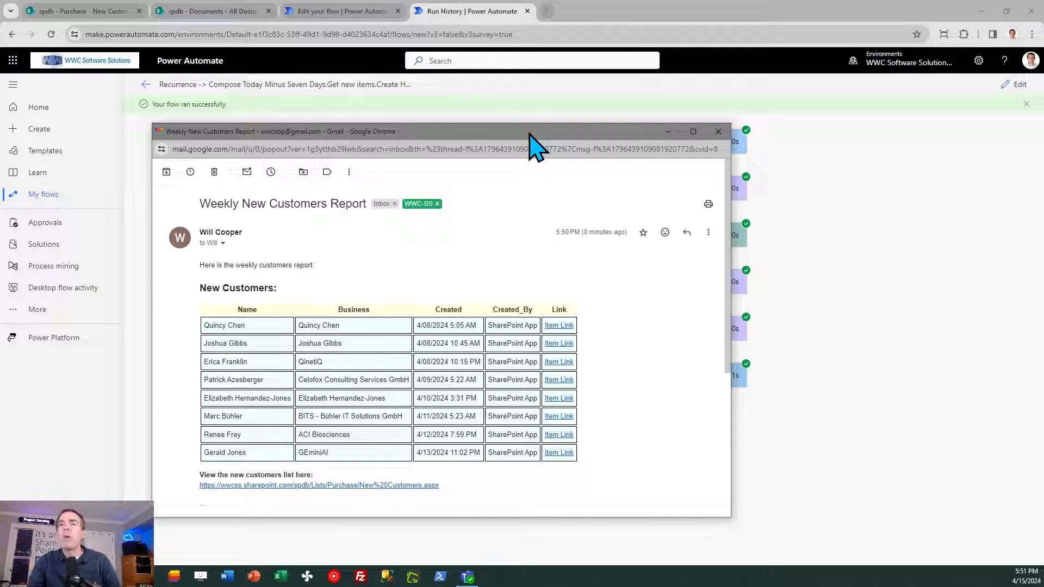
left_click_drag(530, 136, 0, 142)
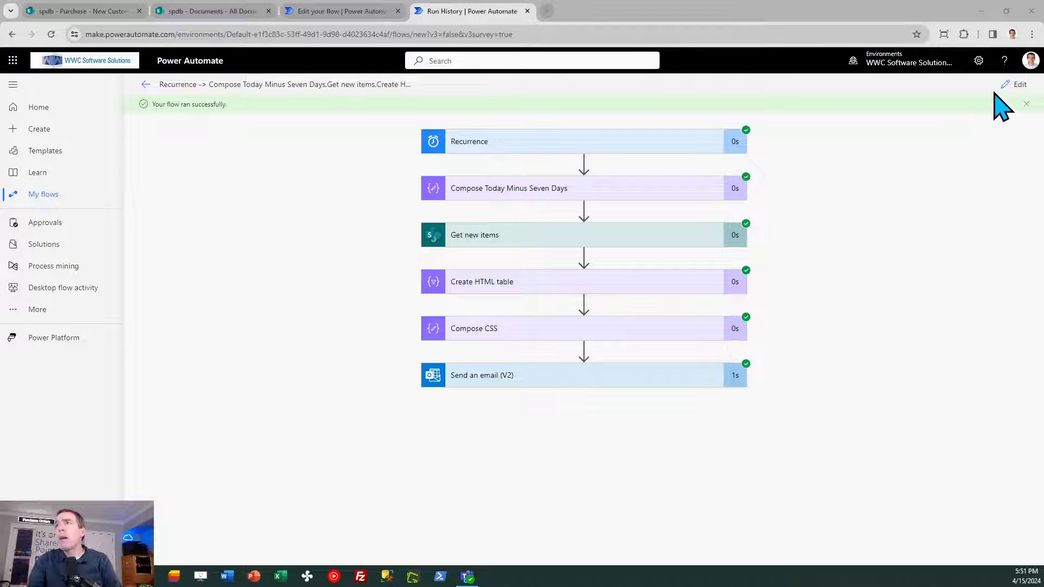
- Reopen the tested flow for editing
left_click(1014, 85)
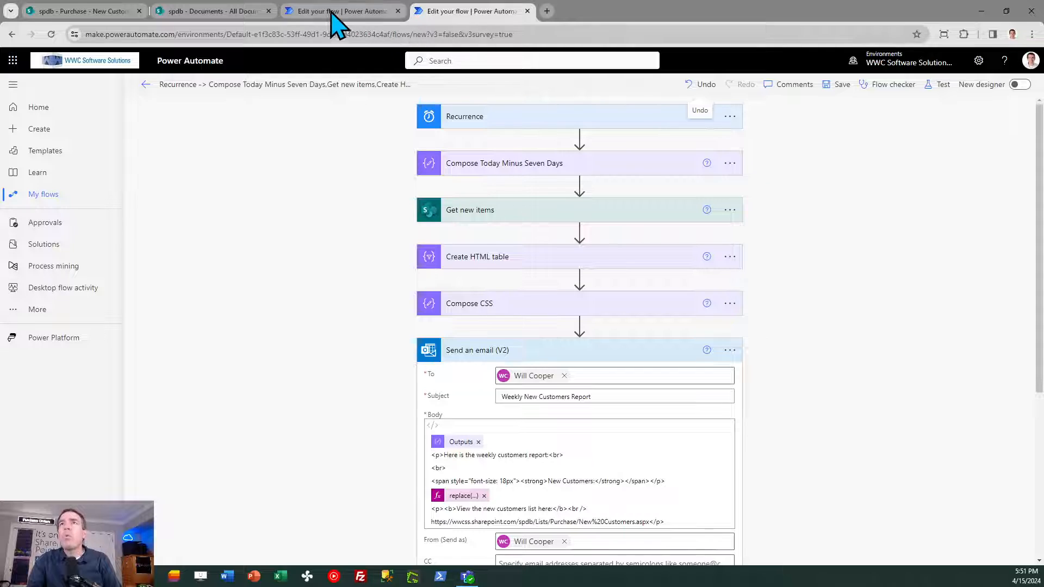
mouse_move(330, 11)
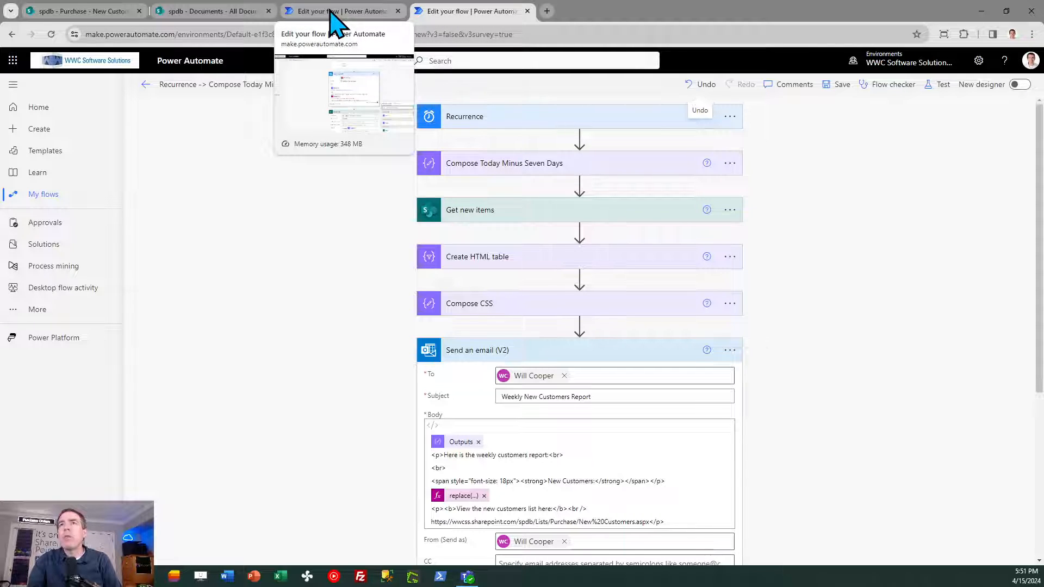
- Switch to the Weekly Customers Activity flow and review its actions, from the Get new items filter query through to Get new files
left_click(330, 11)
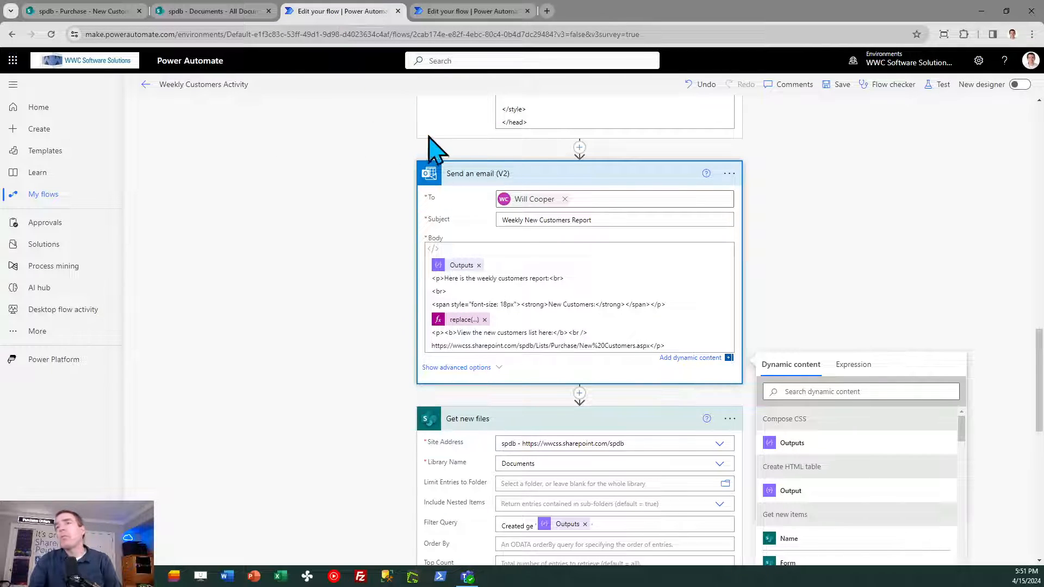
left_click(864, 228)
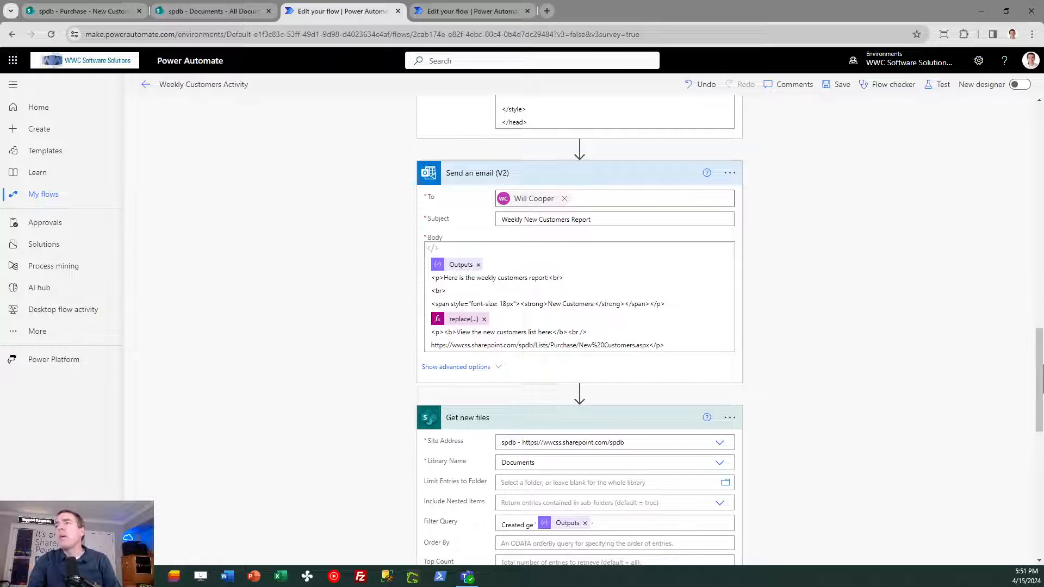
left_click_drag(1039, 356, 1039, 421)
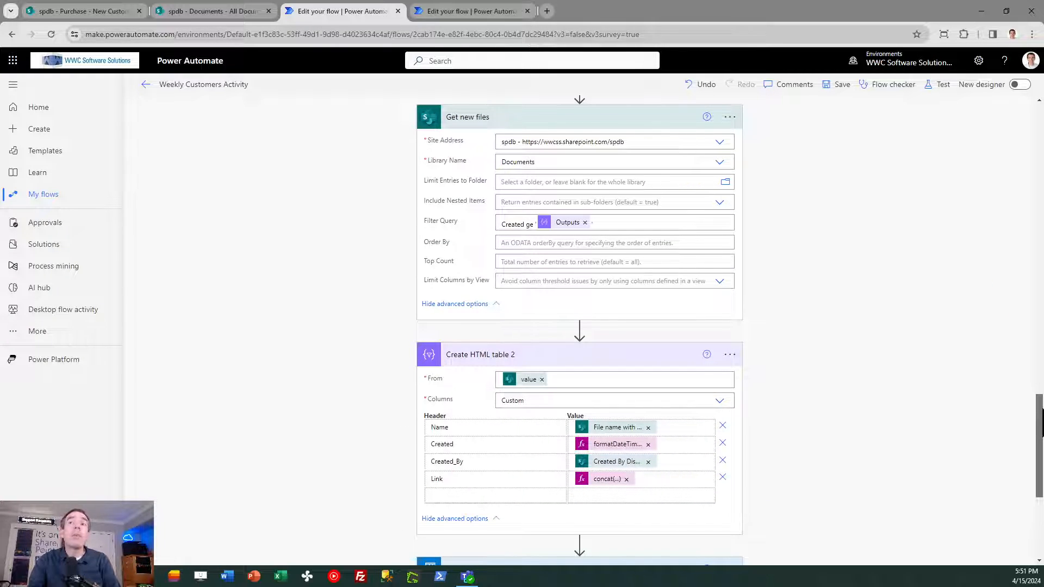
left_click_drag(1041, 421, 998, 147)
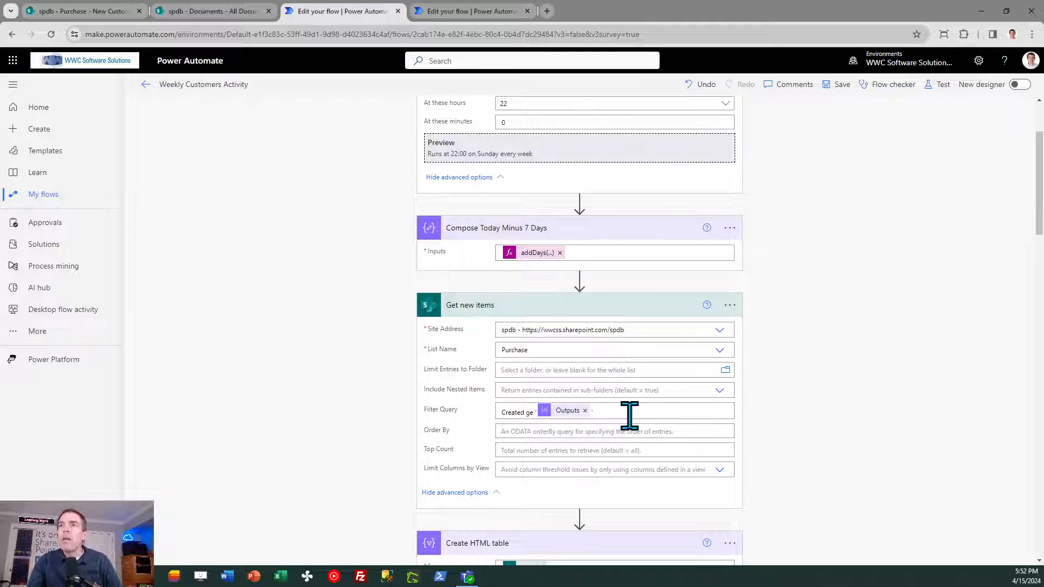
left_click(534, 414)
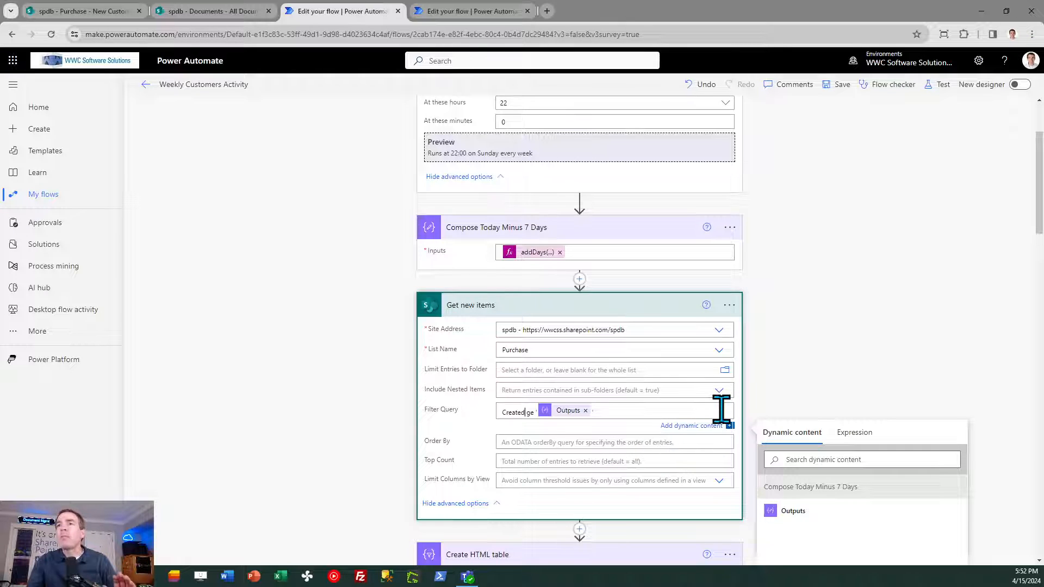
left_click(895, 334)
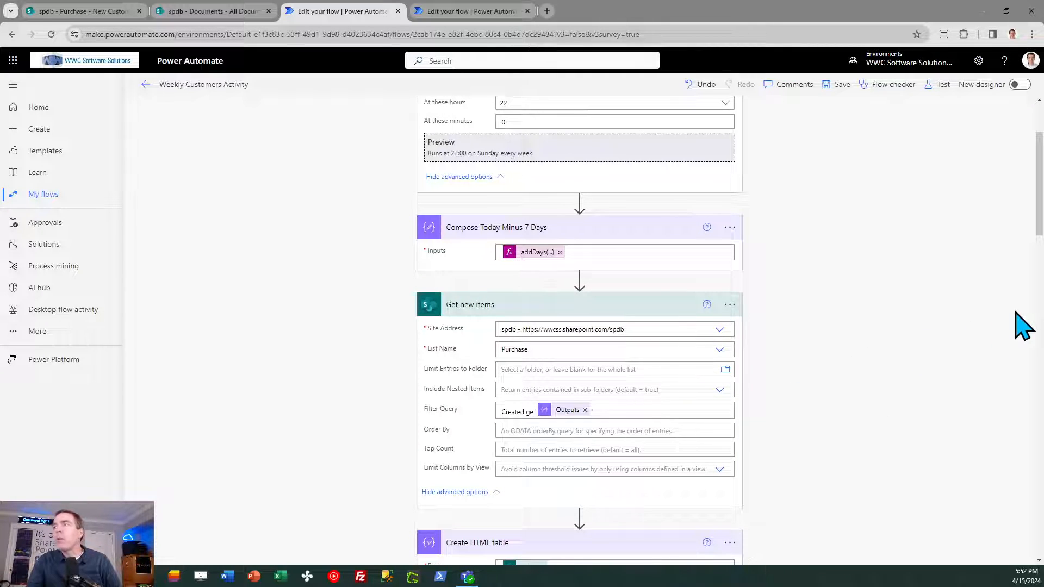
scroll(895, 334, "down", 11)
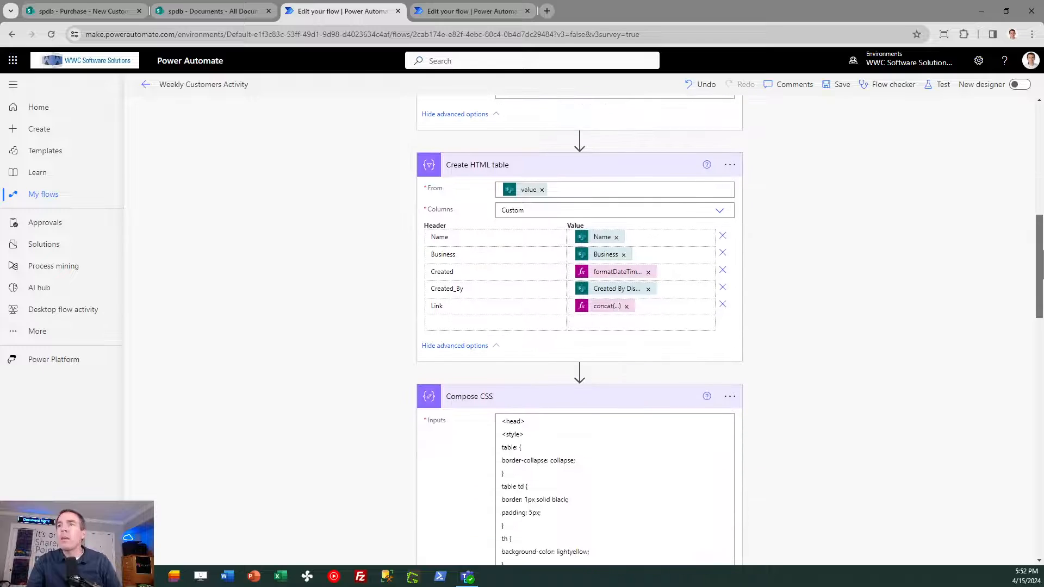
scroll(894, 334, "down", 3)
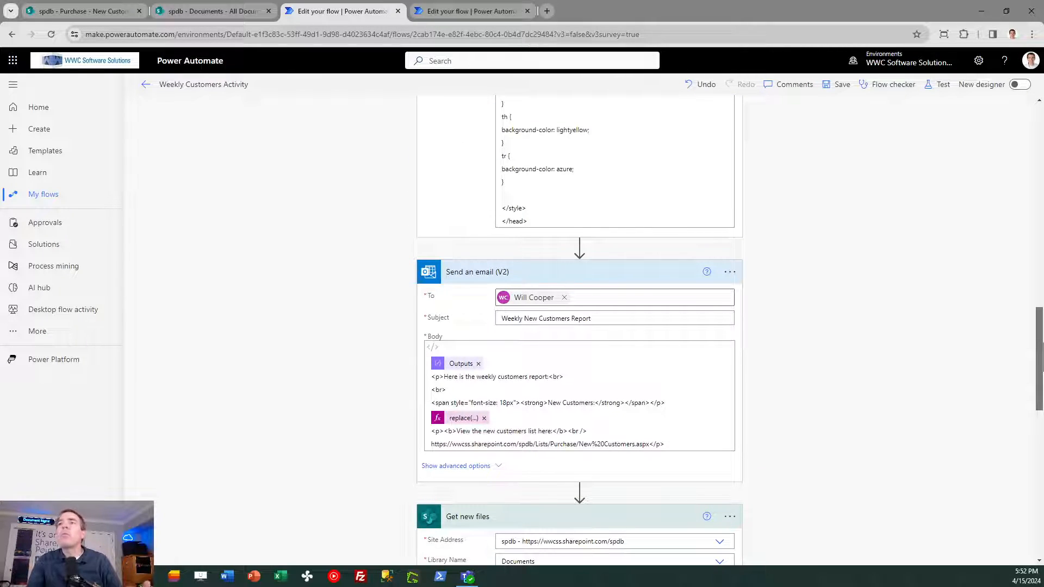
scroll(1040, 353, "down", 1)
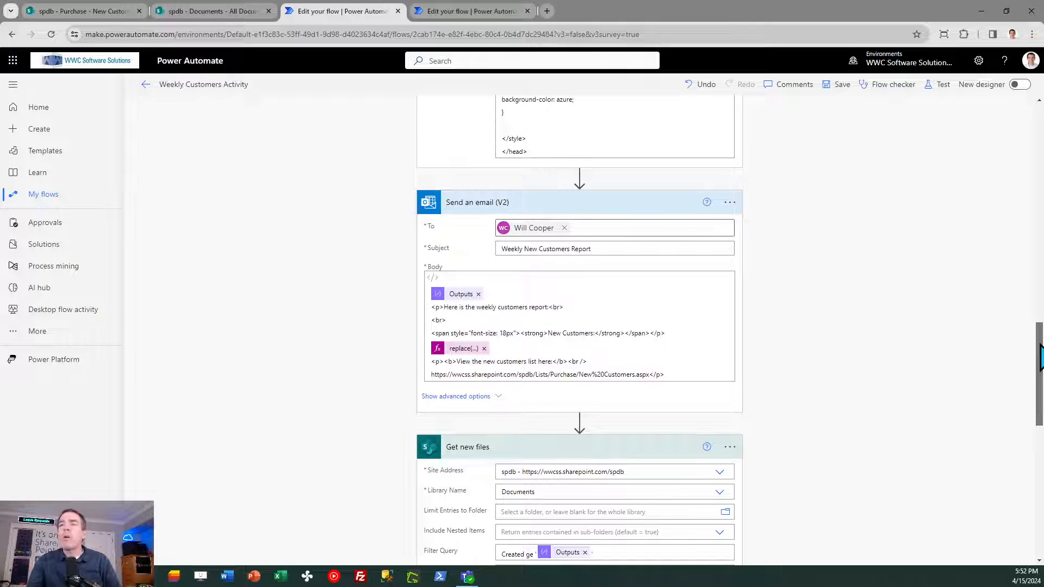
scroll(1041, 353, "down", 2)
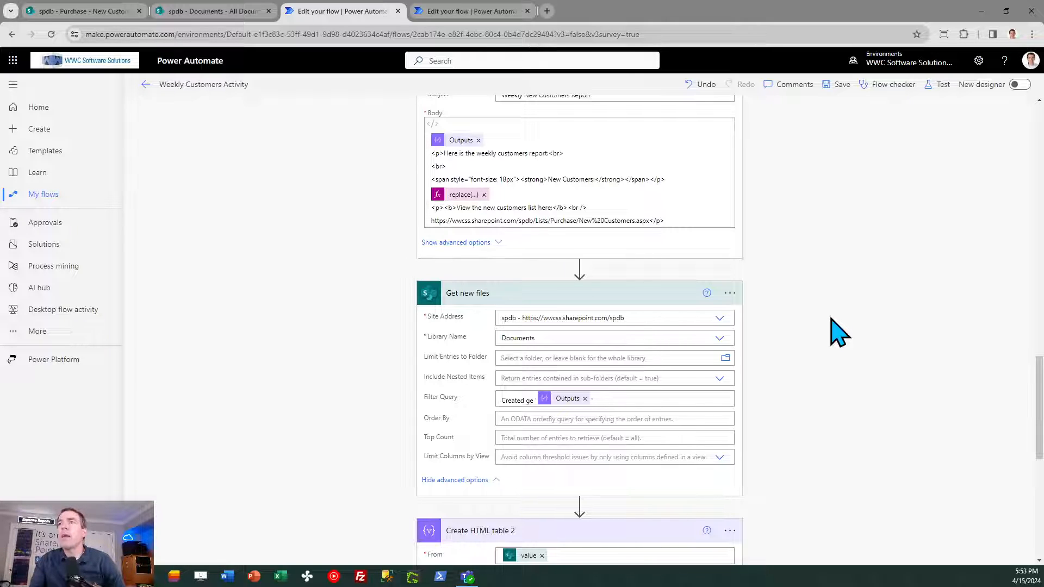
left_click(580, 268)
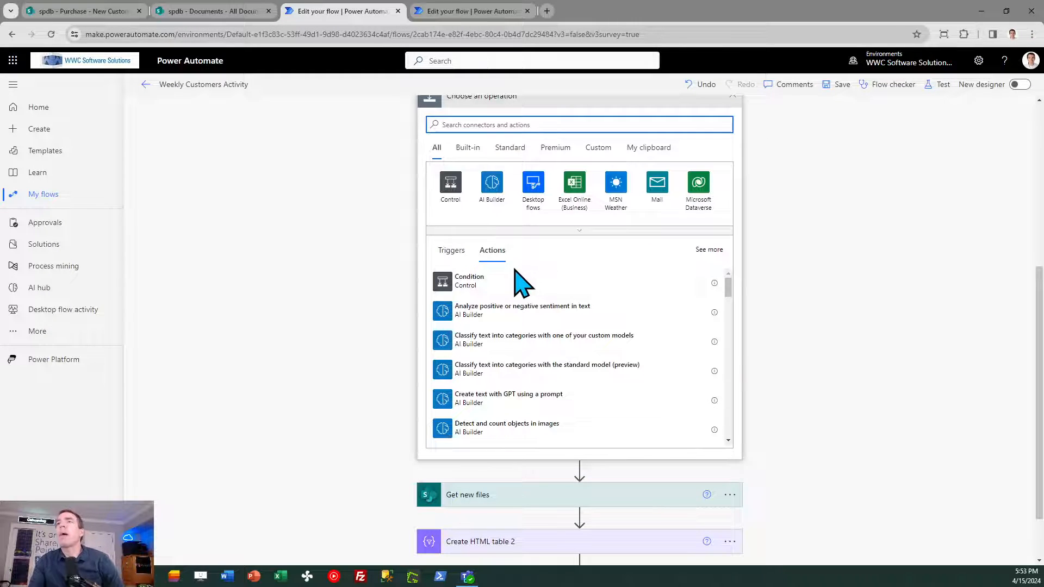
type("get file")
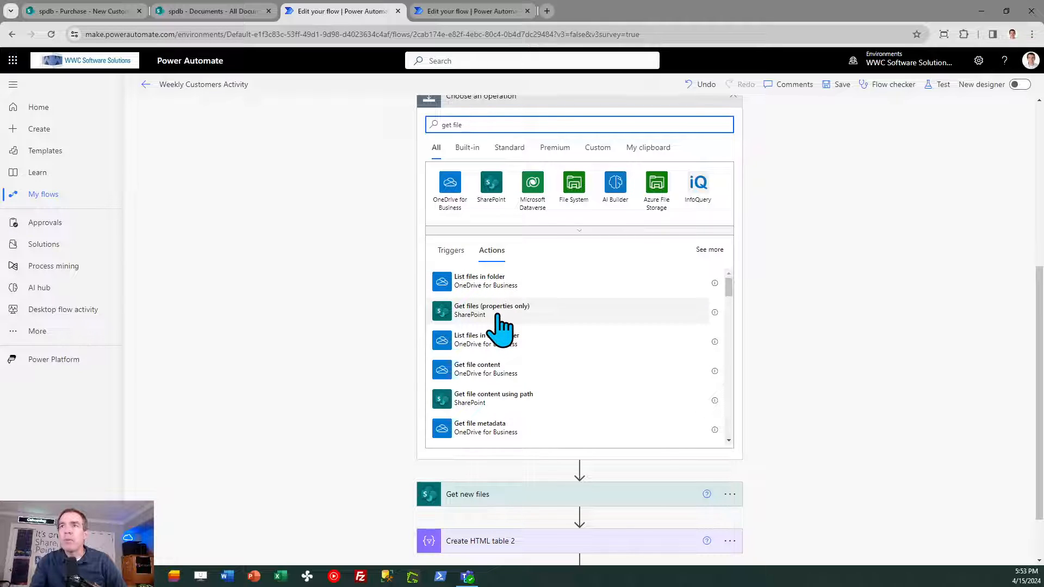
left_click(861, 292)
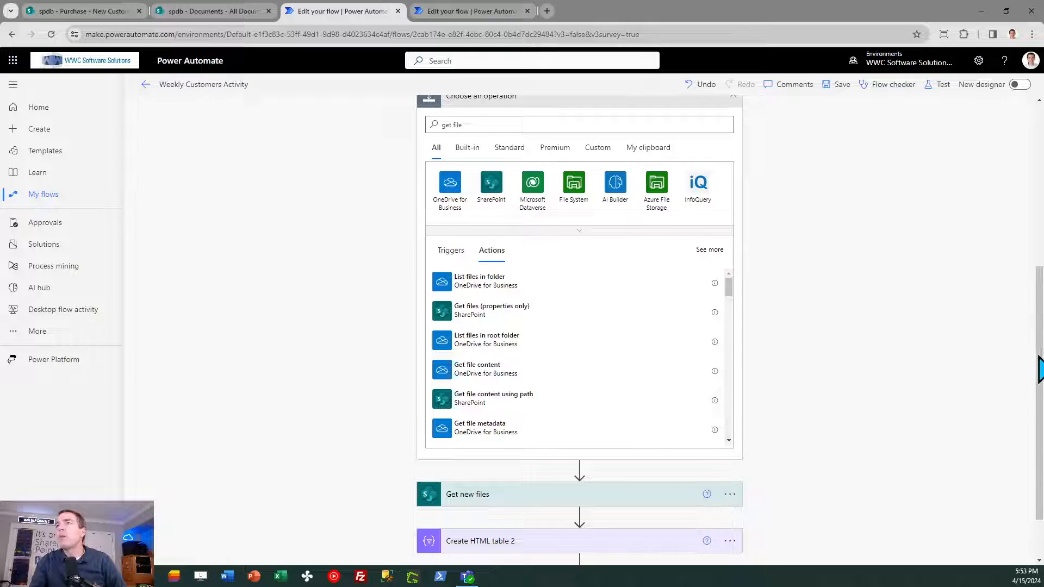
scroll(1040, 367, "up", 2)
left_click(733, 178)
- Expand the Get new files and Create HTML table 2 actions to examine the Documents library filter query and the custom table columns
left_click(511, 399)
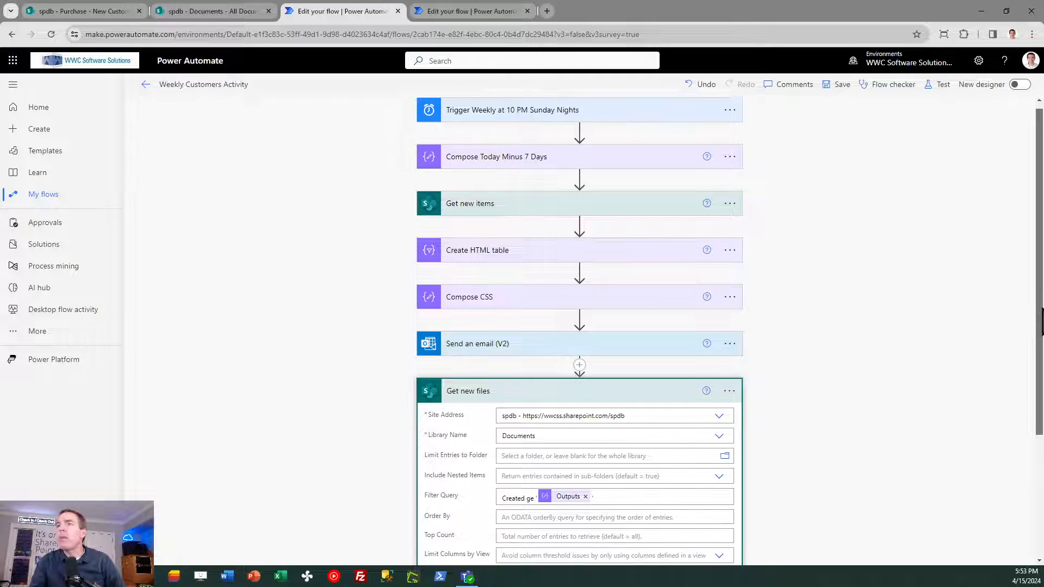
scroll(1040, 359, "down", 2)
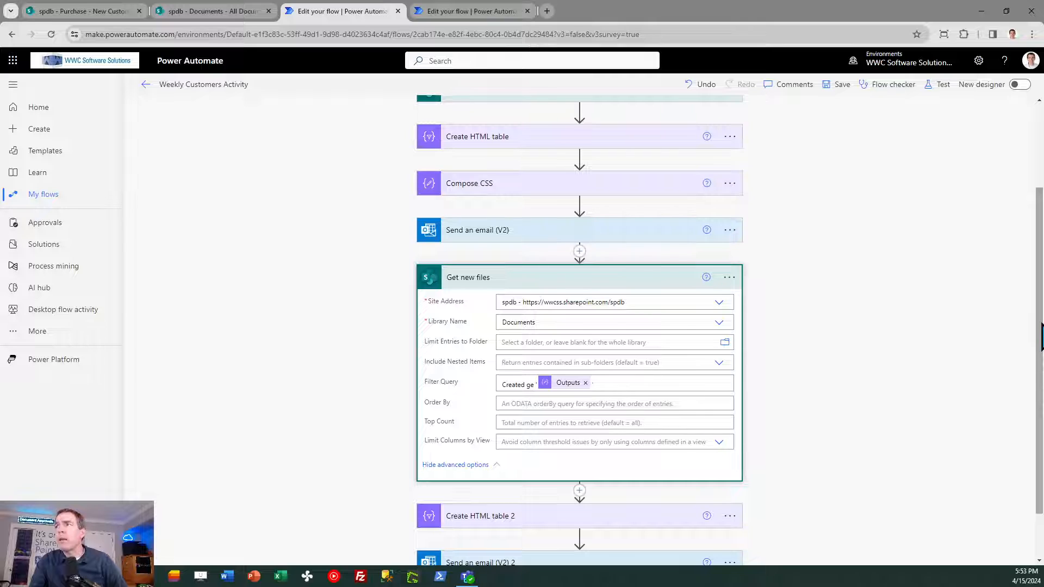
left_click_drag(1042, 333, 1042, 389)
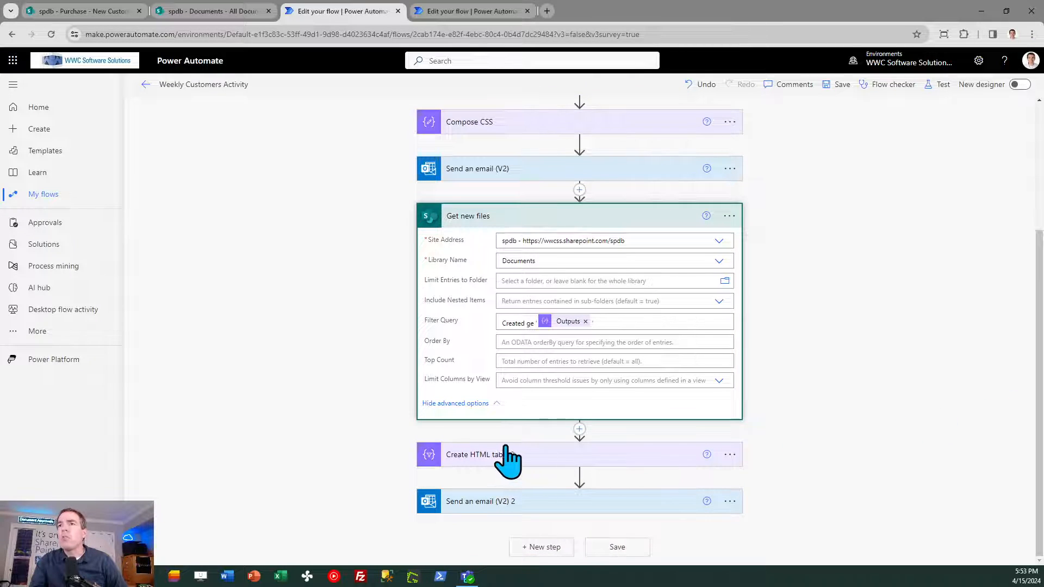
left_click(488, 457)
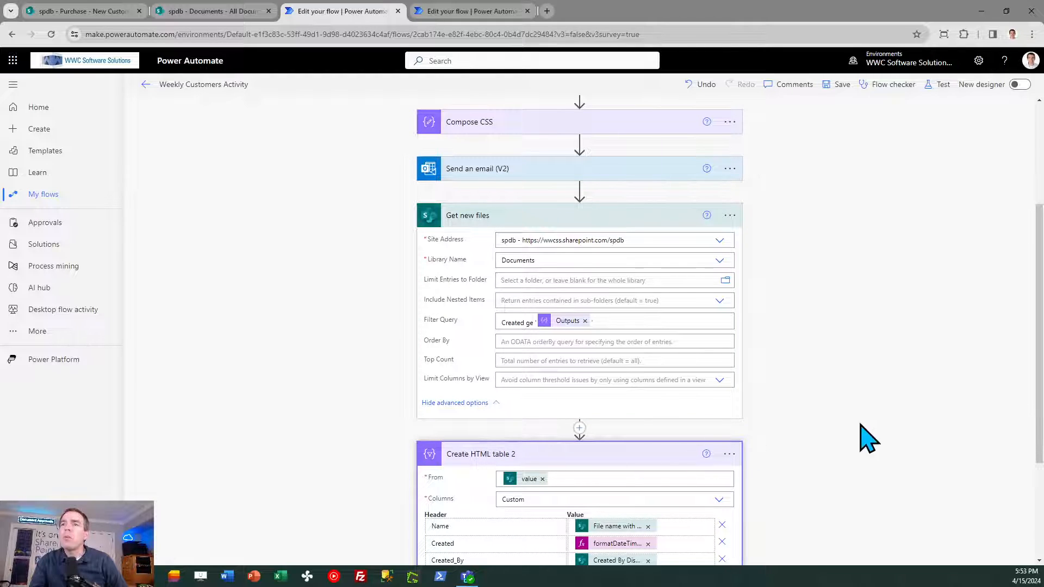
left_click_drag(1040, 333, 1039, 403)
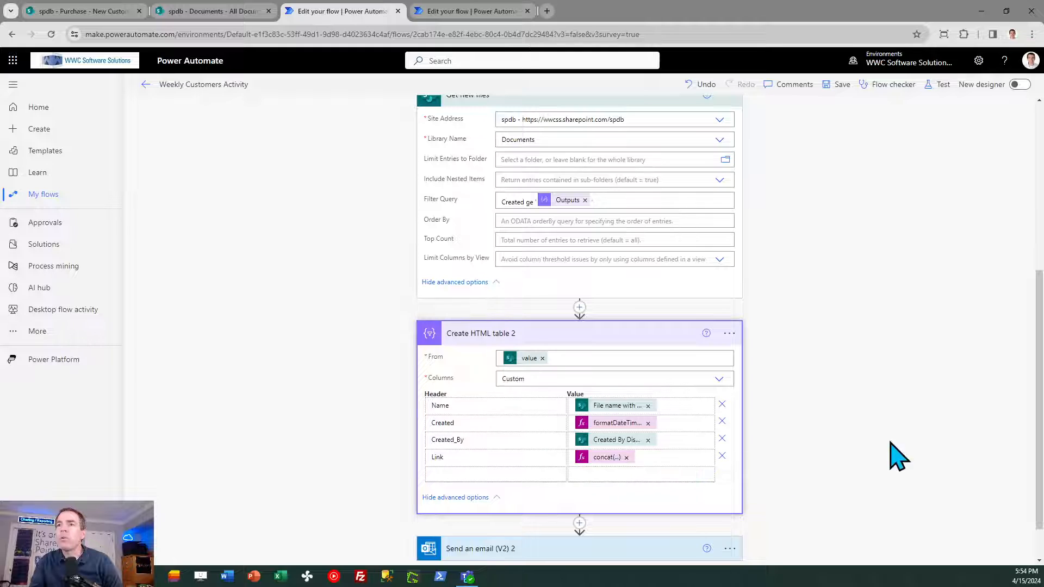
scroll(1040, 430, "down", 1)
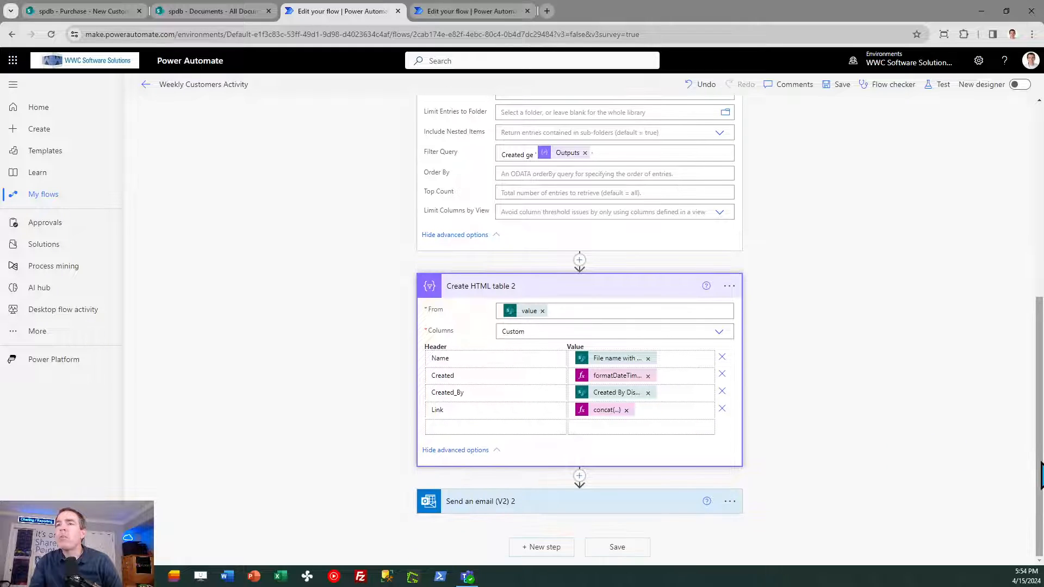
- Expand the Send an email (V2) 2 action and highlight the New Documents library link in its body
left_click(492, 499)
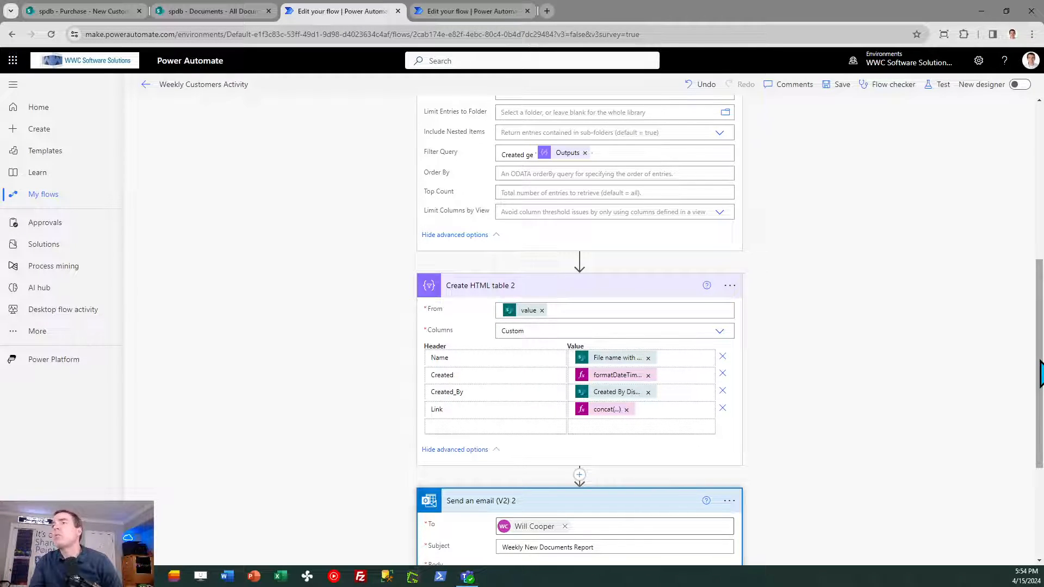
left_click_drag(1039, 376, 1039, 473)
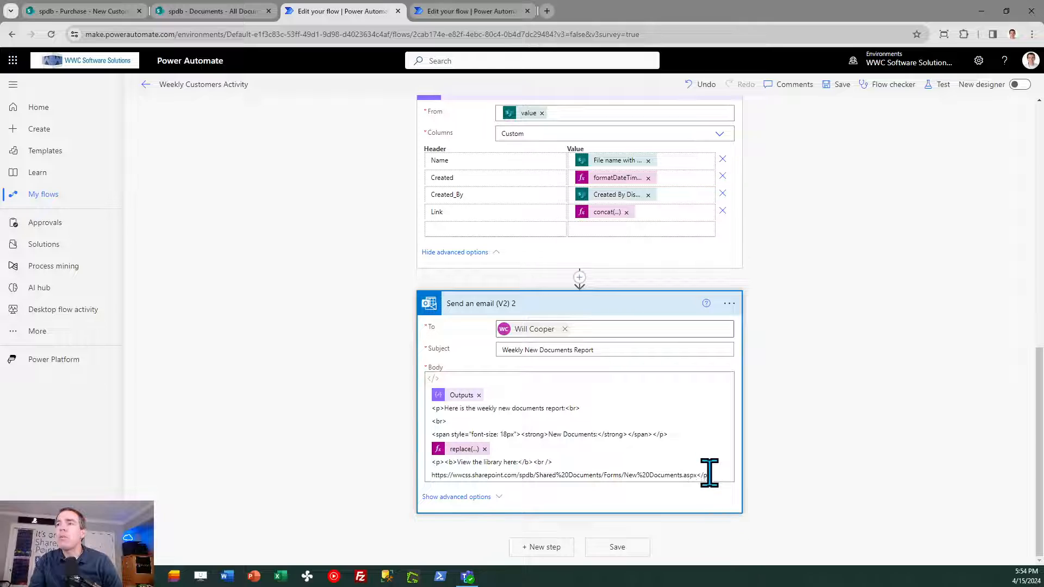
left_click_drag(699, 474, 430, 476)
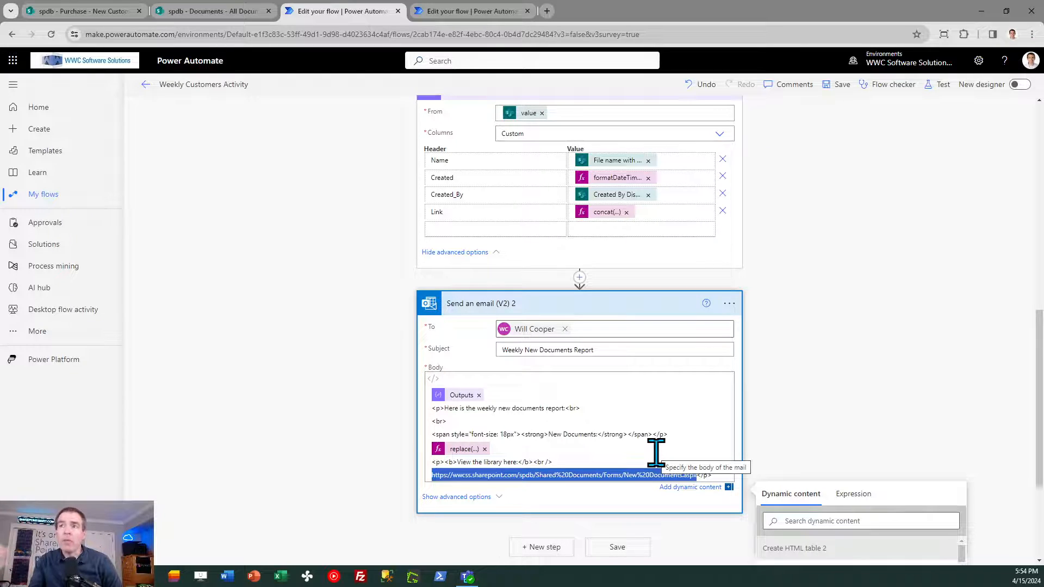